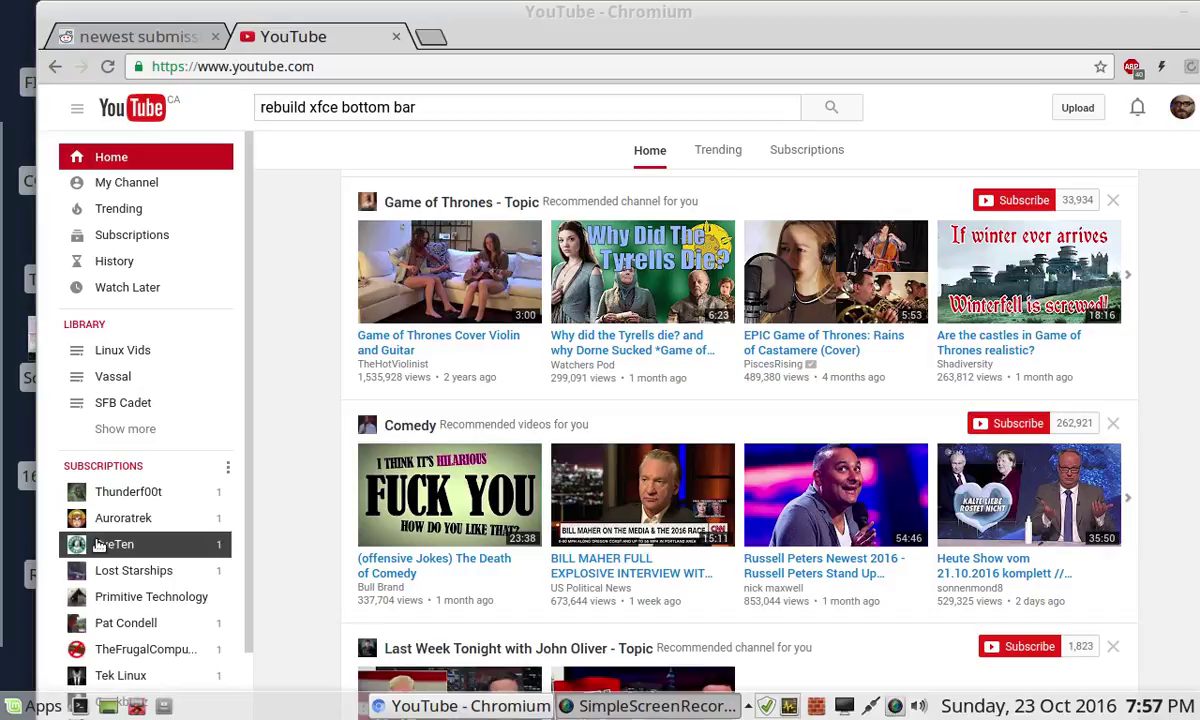
- From the desktop menu, show Applications > Settings and scroll down to Panel
right_click(22, 12)
mouse_move(141, 430)
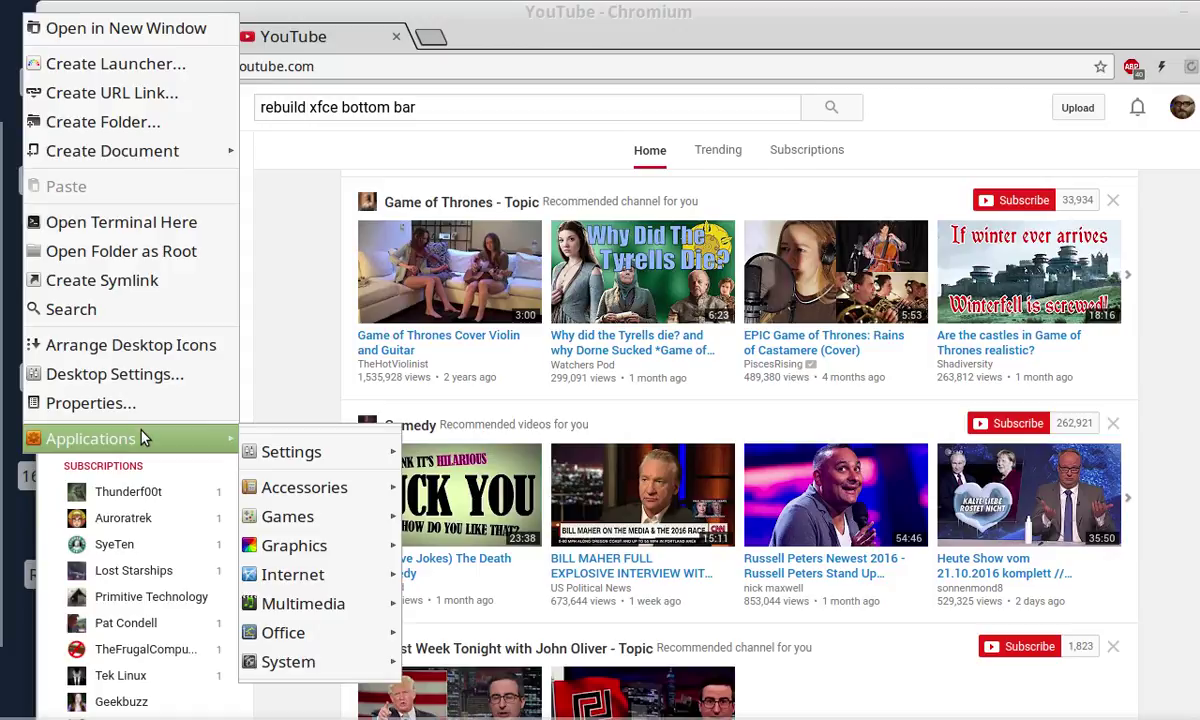
mouse_move(390, 451)
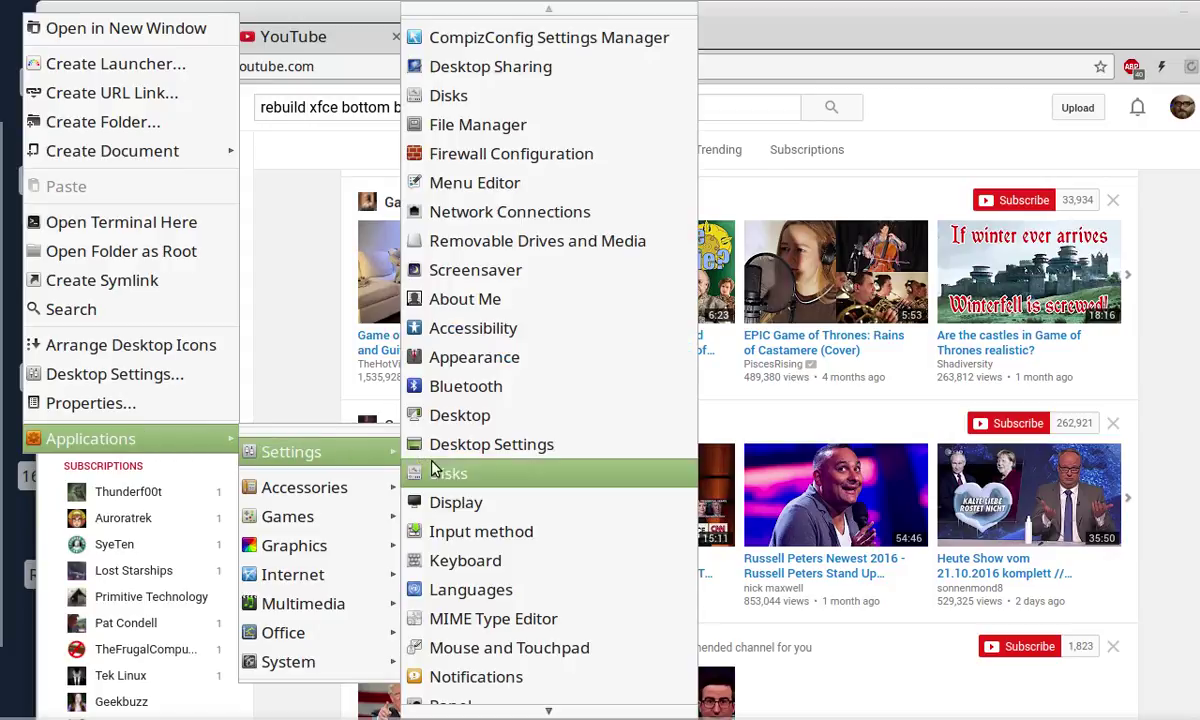
scroll(490, 590, "down", 2)
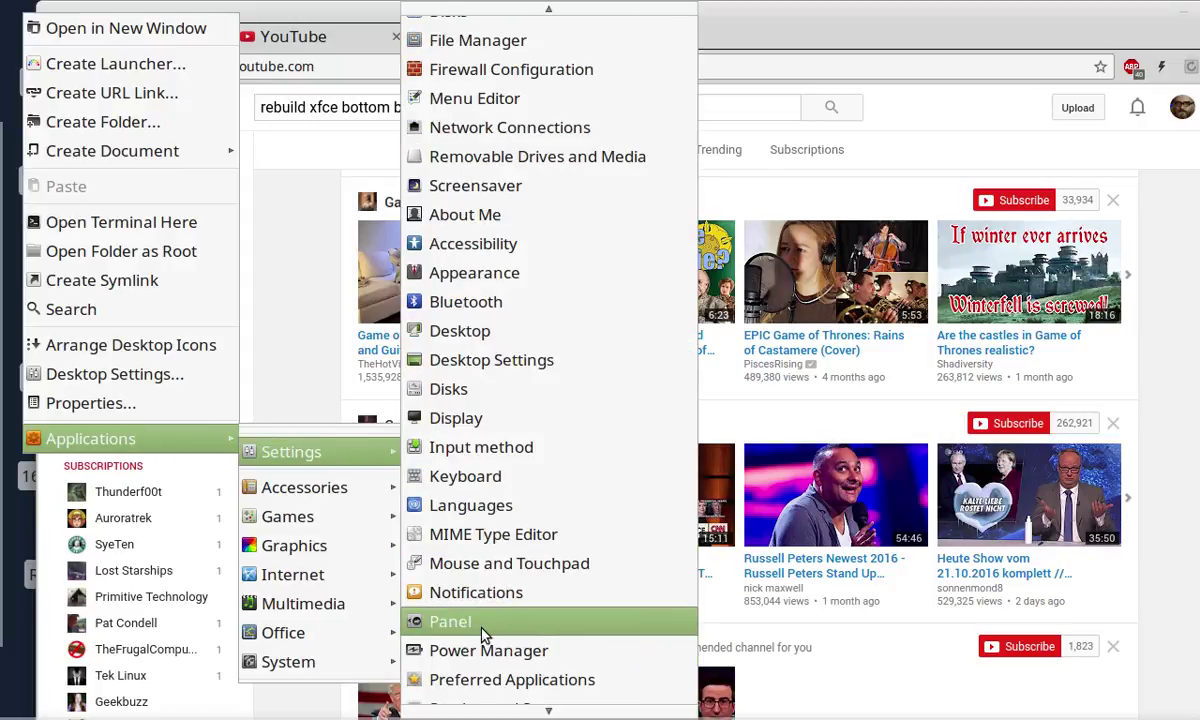
- Open Panel Preferences, add Panel 4, move it to the screen bottom and set Length to 100%
left_click(485, 634)
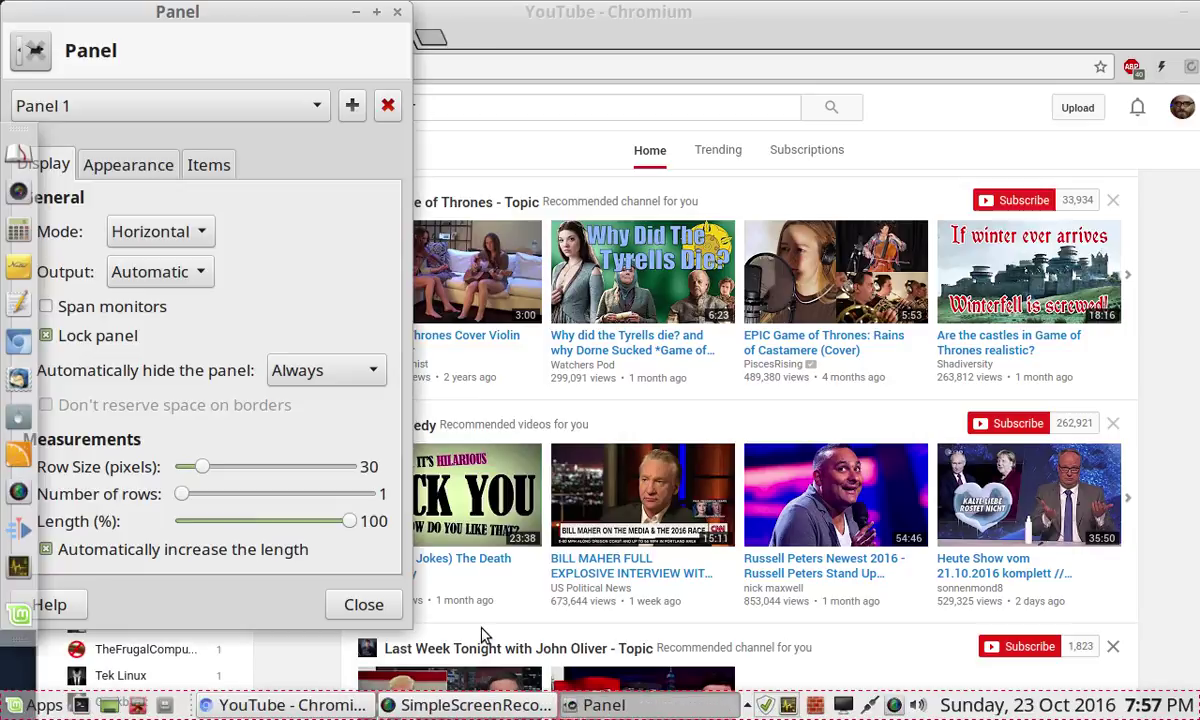
left_click_drag(60, 13, 778, 65)
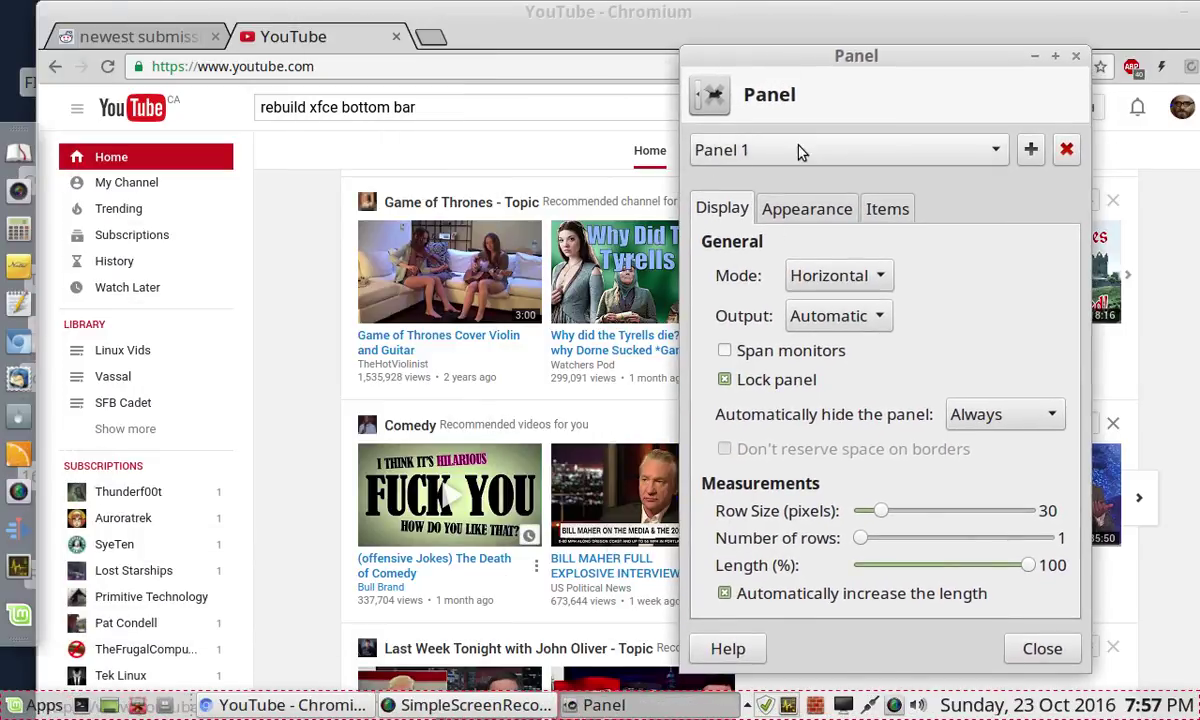
left_click(1031, 150)
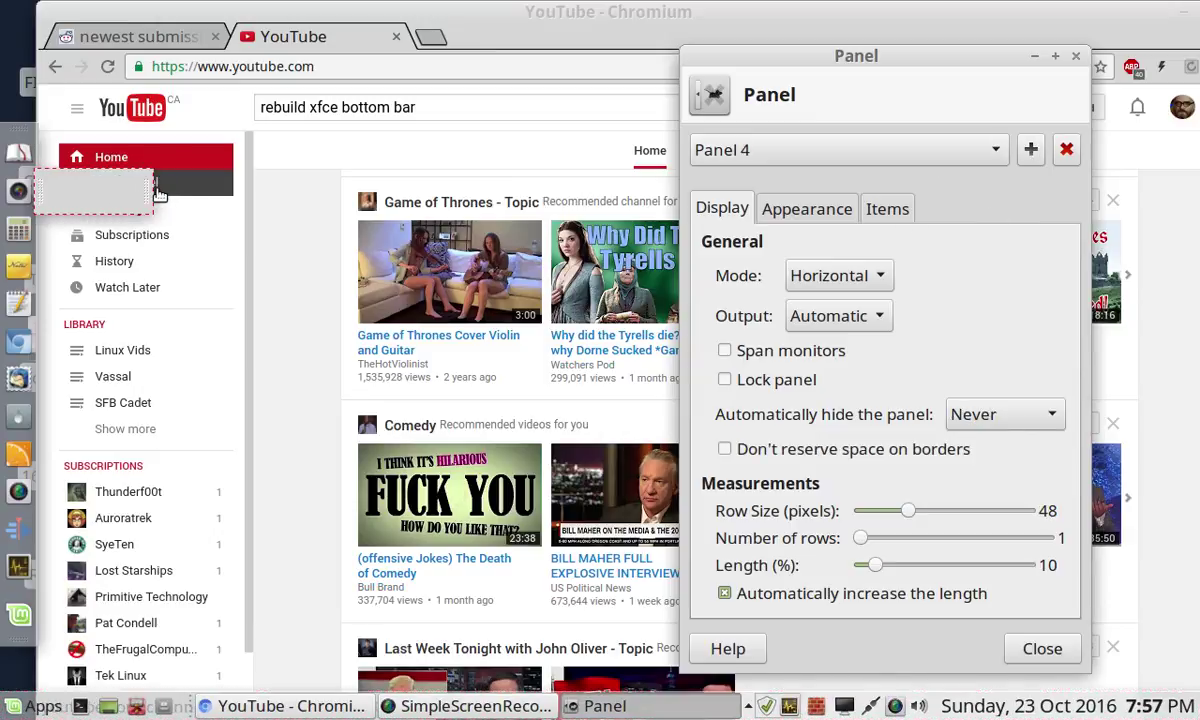
left_click_drag(150, 192, 287, 645)
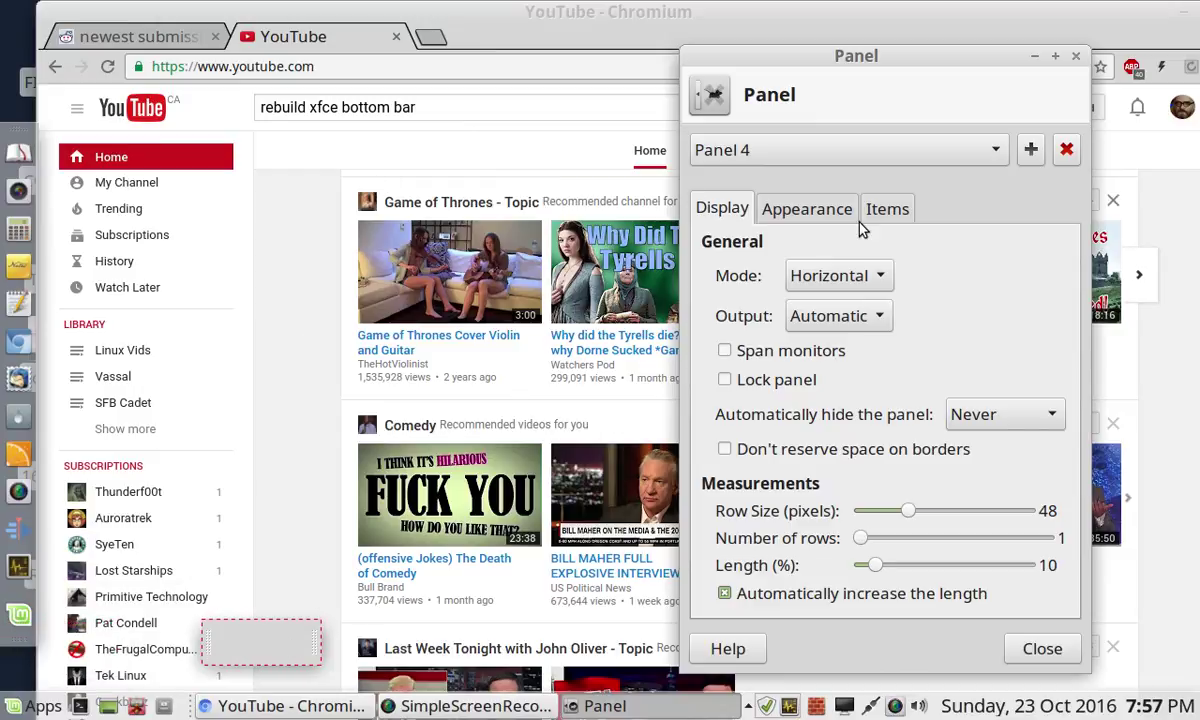
left_click_drag(876, 566, 1063, 585)
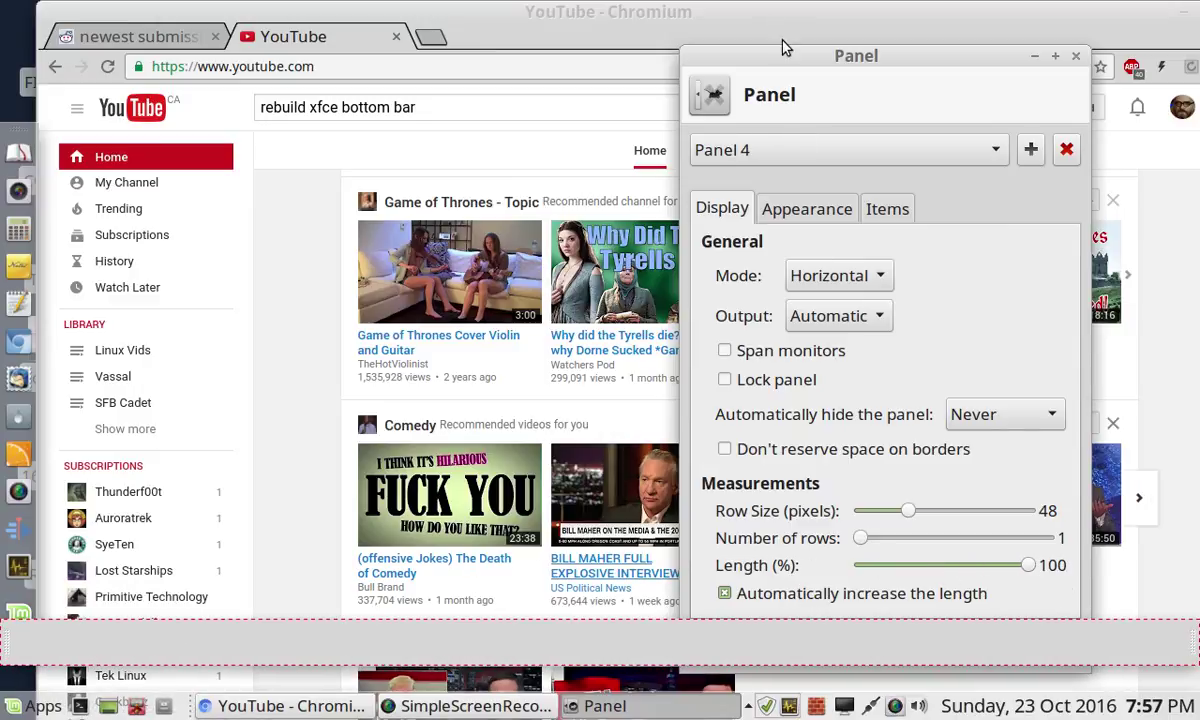
left_click_drag(790, 54, 781, 12)
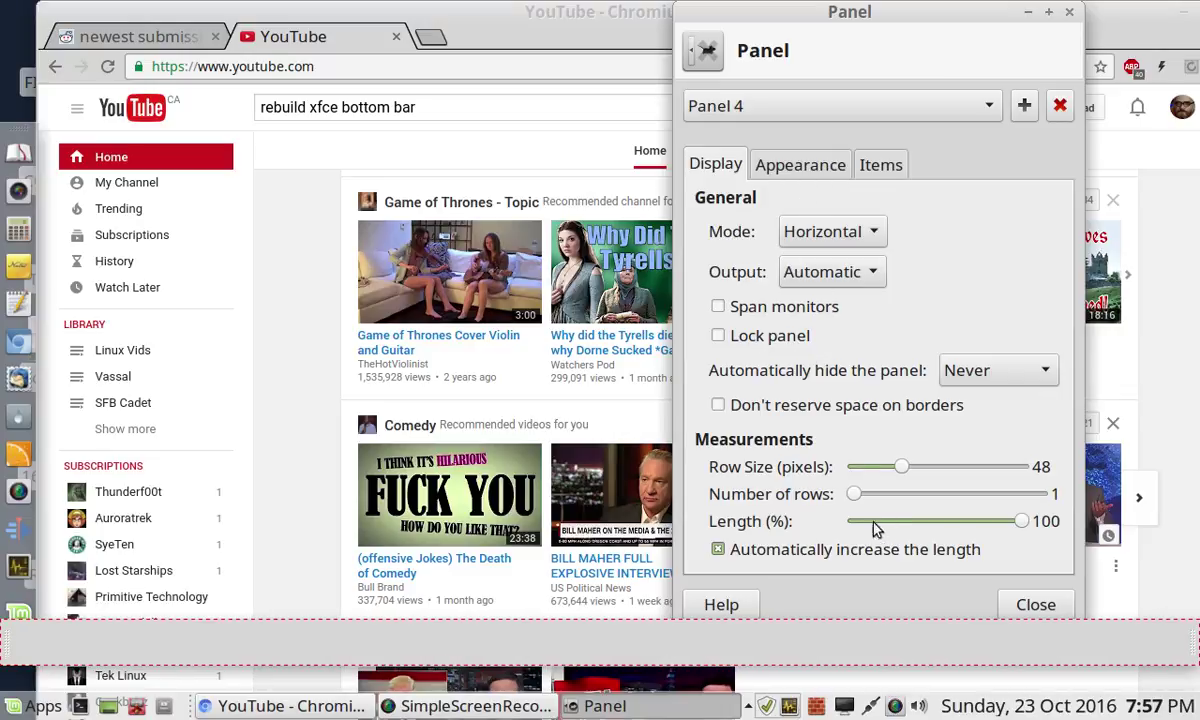
- From Panel 4's Items tab, open the Add New Items plugin list
left_click(822, 167)
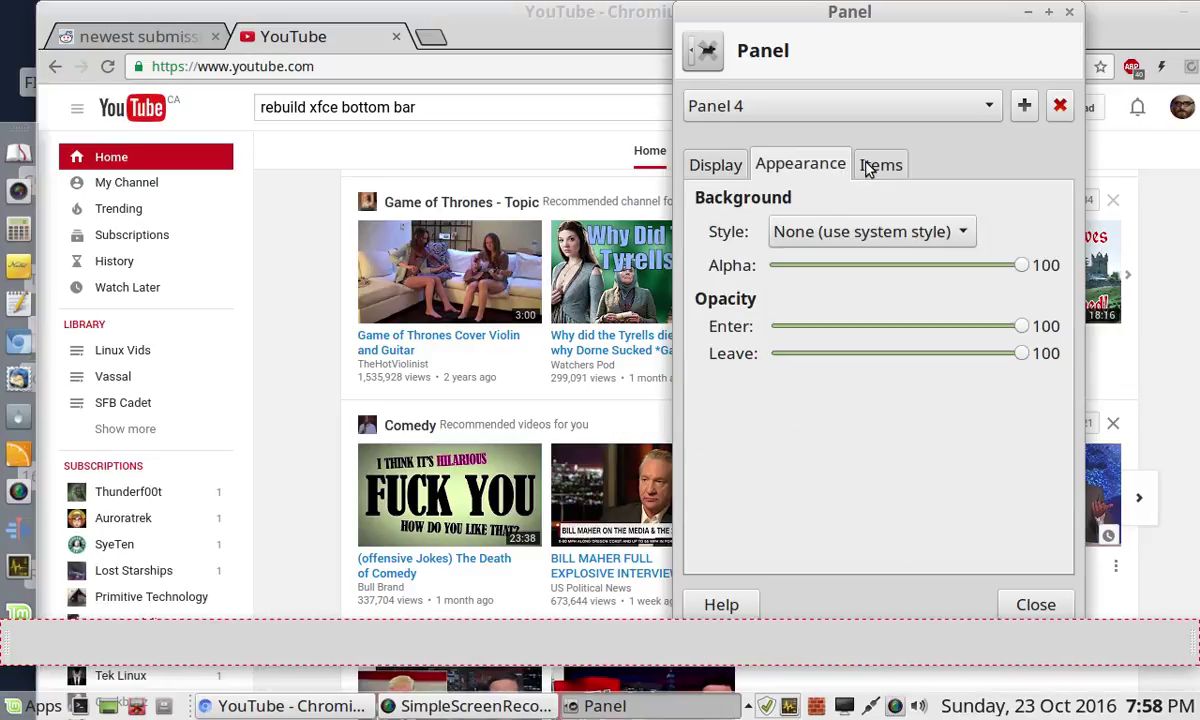
left_click(868, 170)
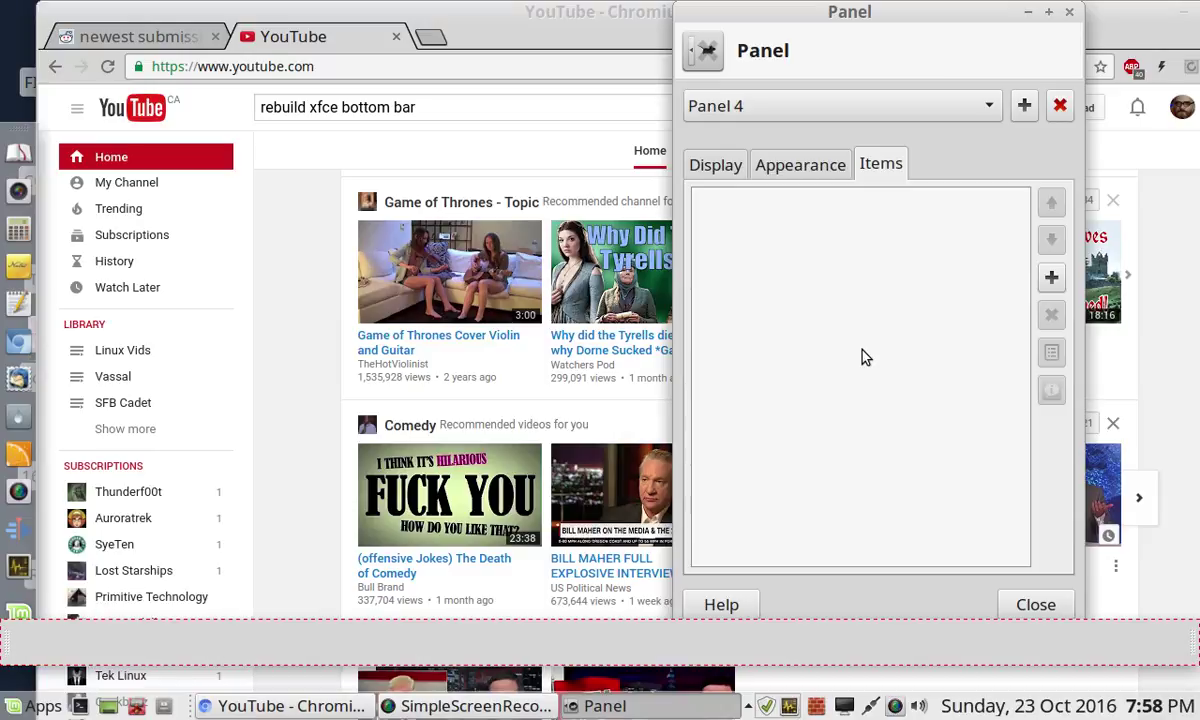
left_click(1050, 278)
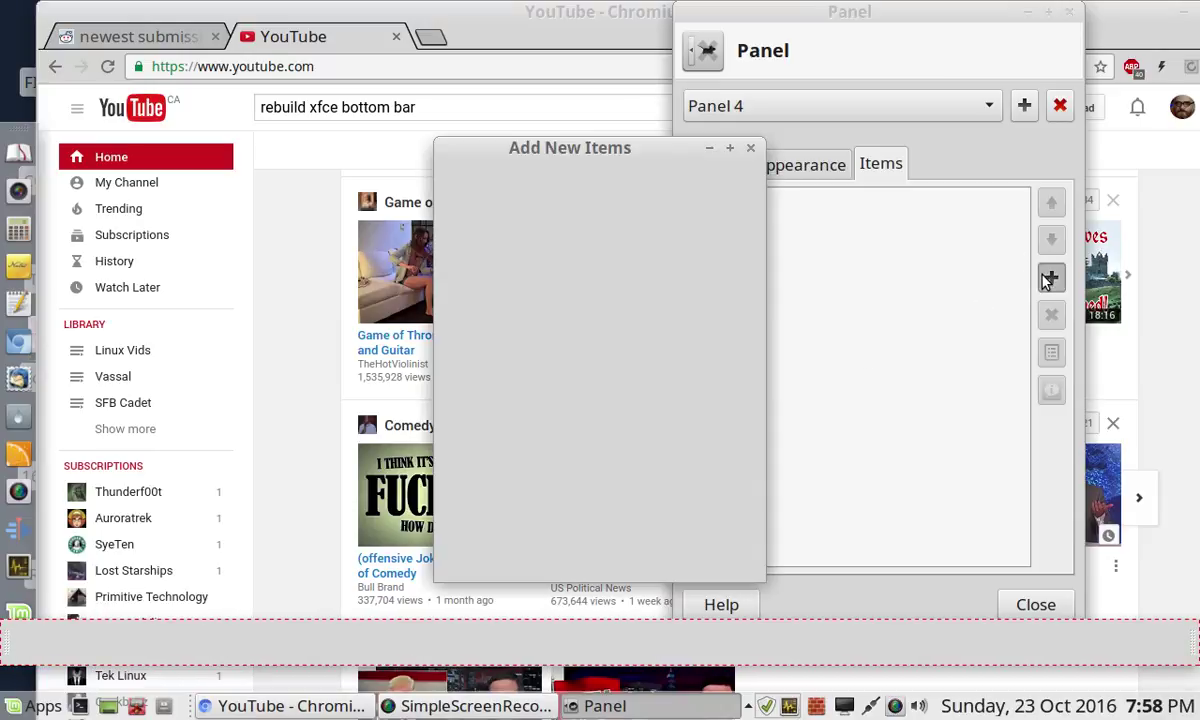
left_click_drag(557, 153, 326, 125)
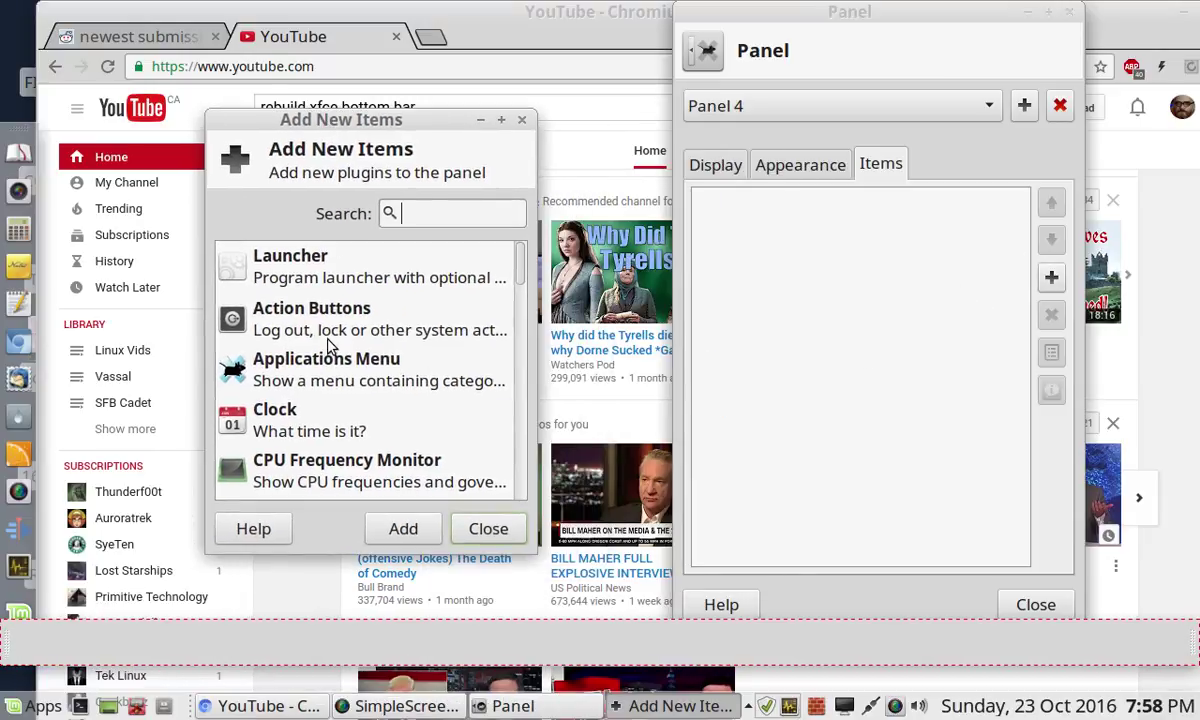
- Scroll down the plugin list and select Whisker Menu
left_click(335, 385)
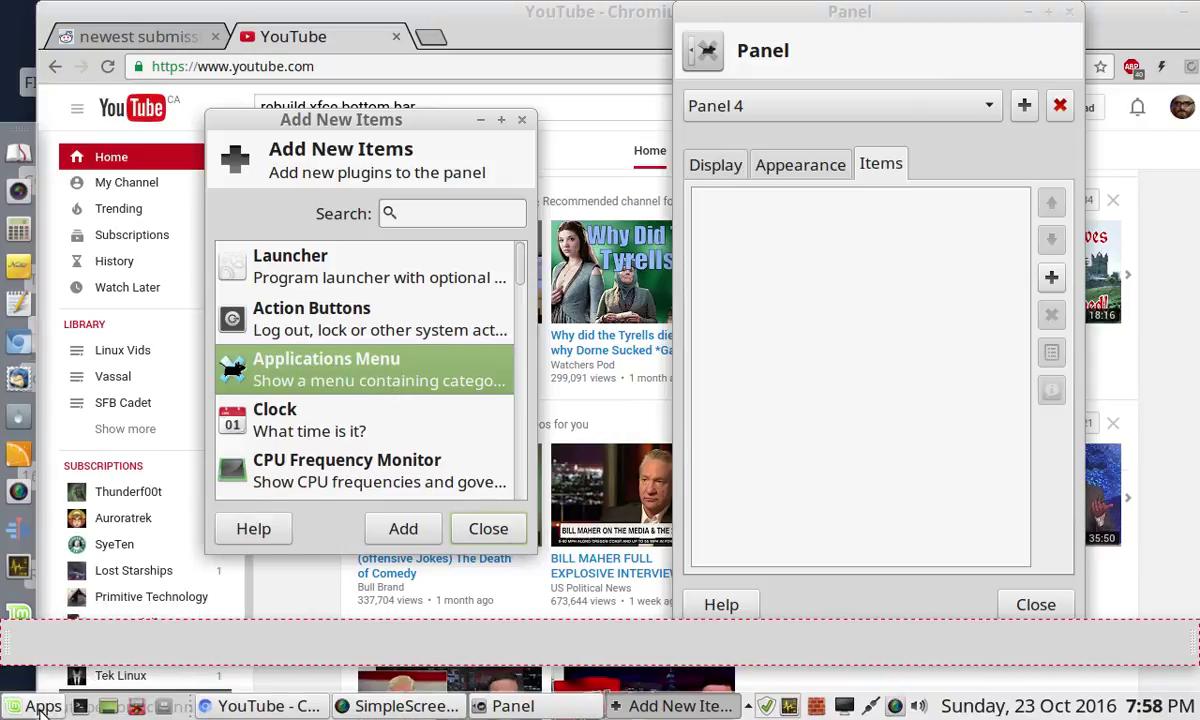
key("alt+Tab")
scroll(381, 385, "down", 4)
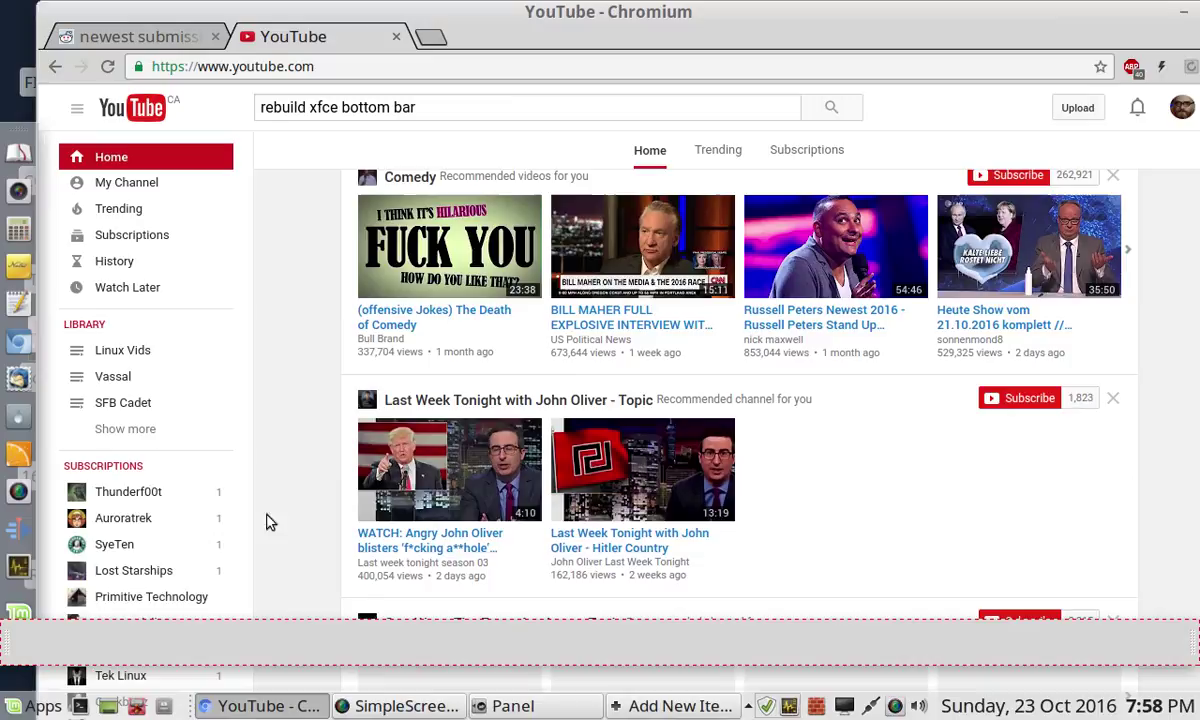
left_click(668, 706)
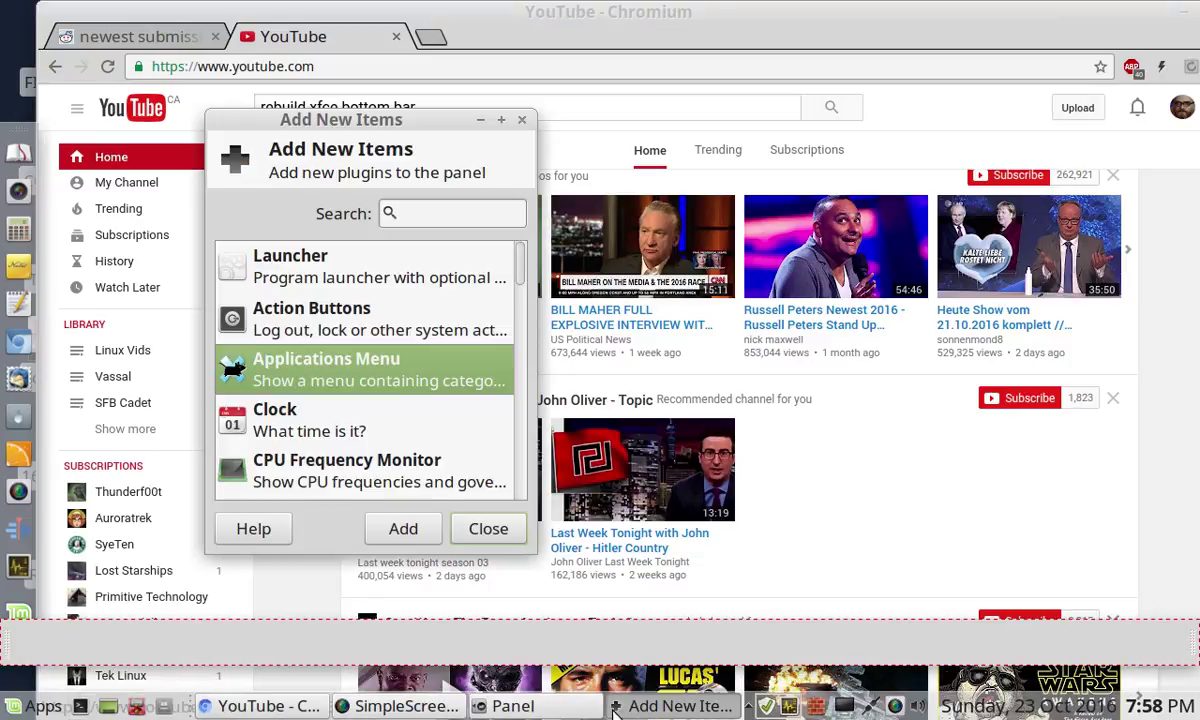
scroll(345, 468, "down", 5)
scroll(345, 468, "down", 10)
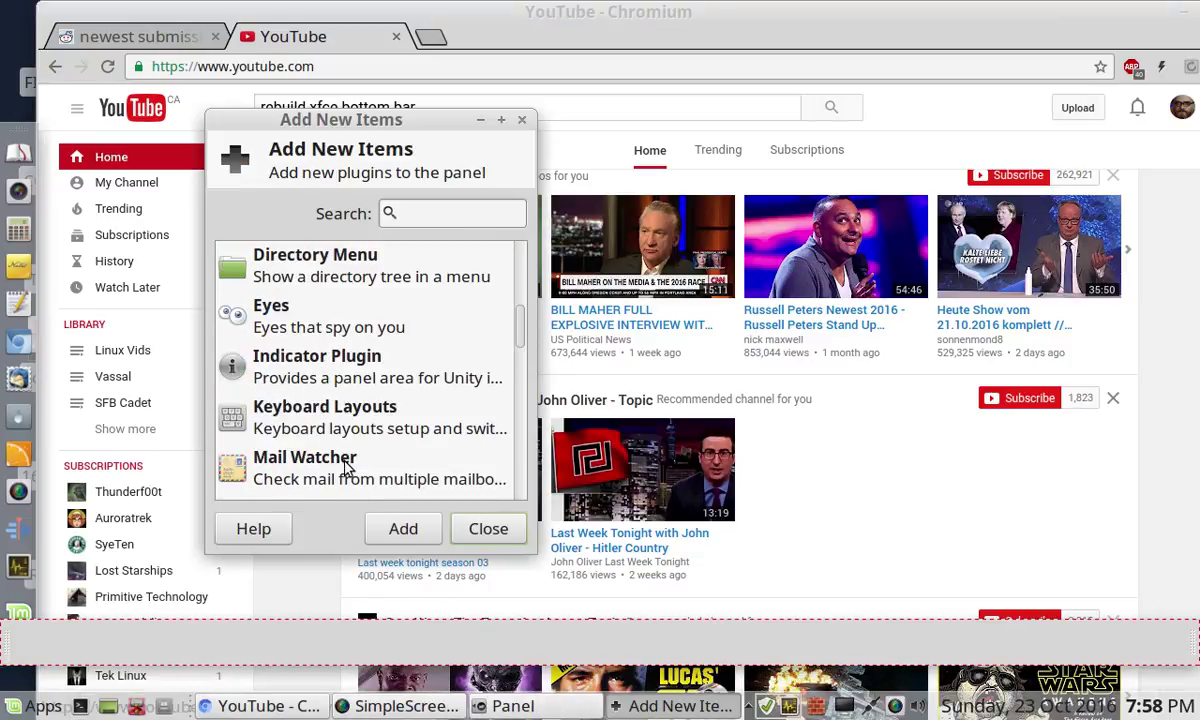
scroll(345, 470, "down", 3)
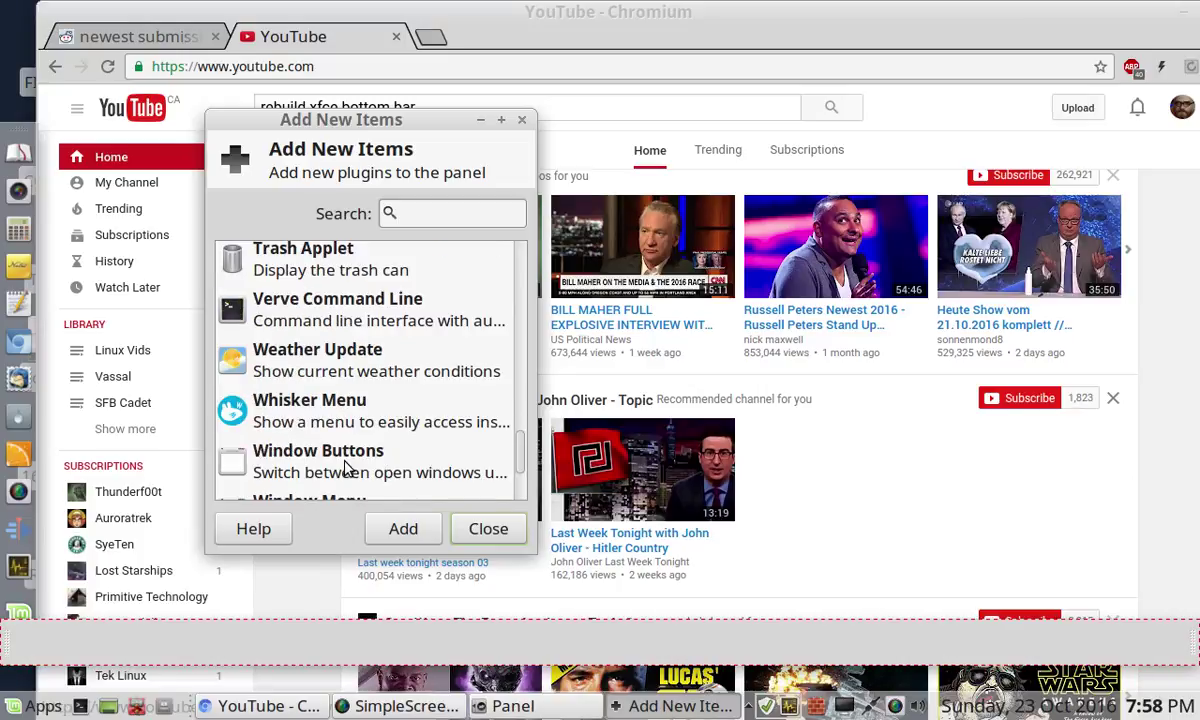
left_click(308, 414)
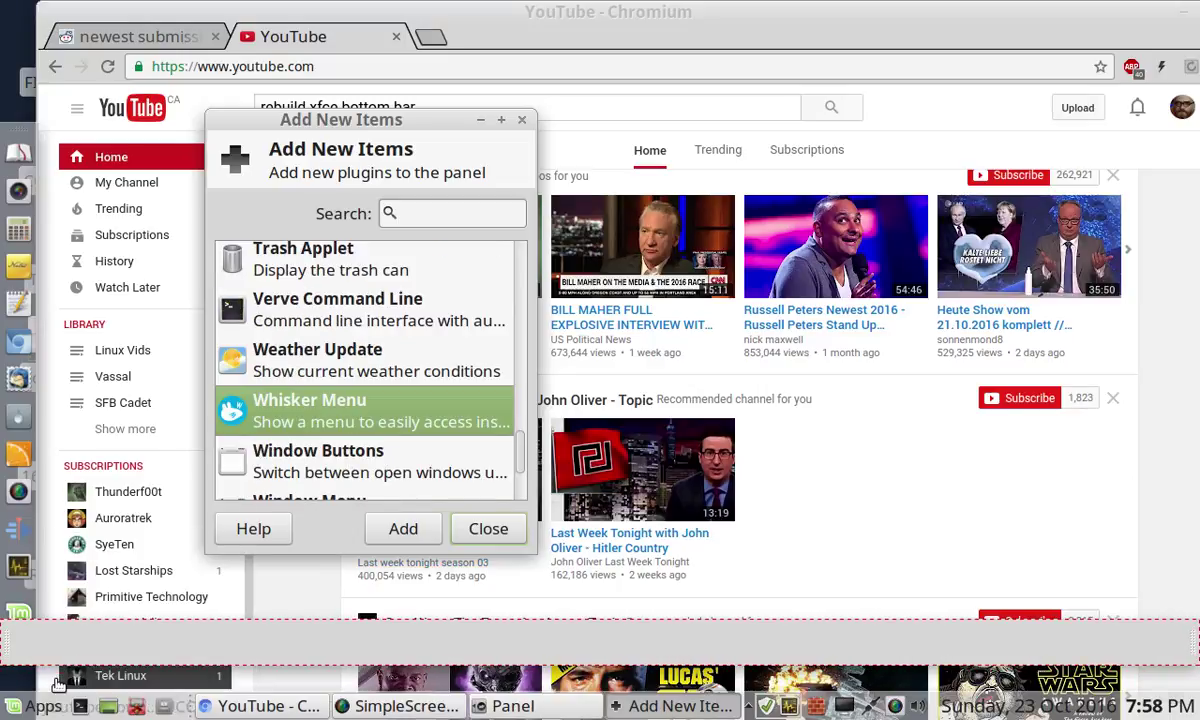
- Add Whisker Menu to Panel 4 and test it by browsing its Multimedia category
left_click(403, 530)
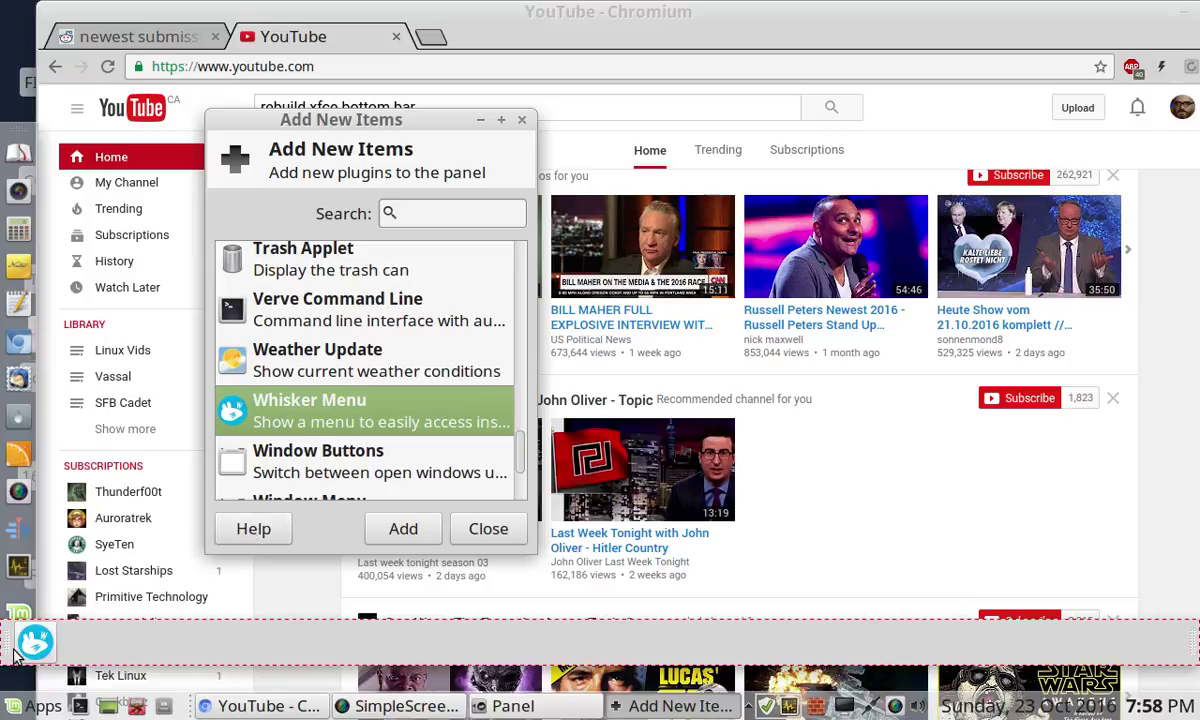
left_click(35, 641)
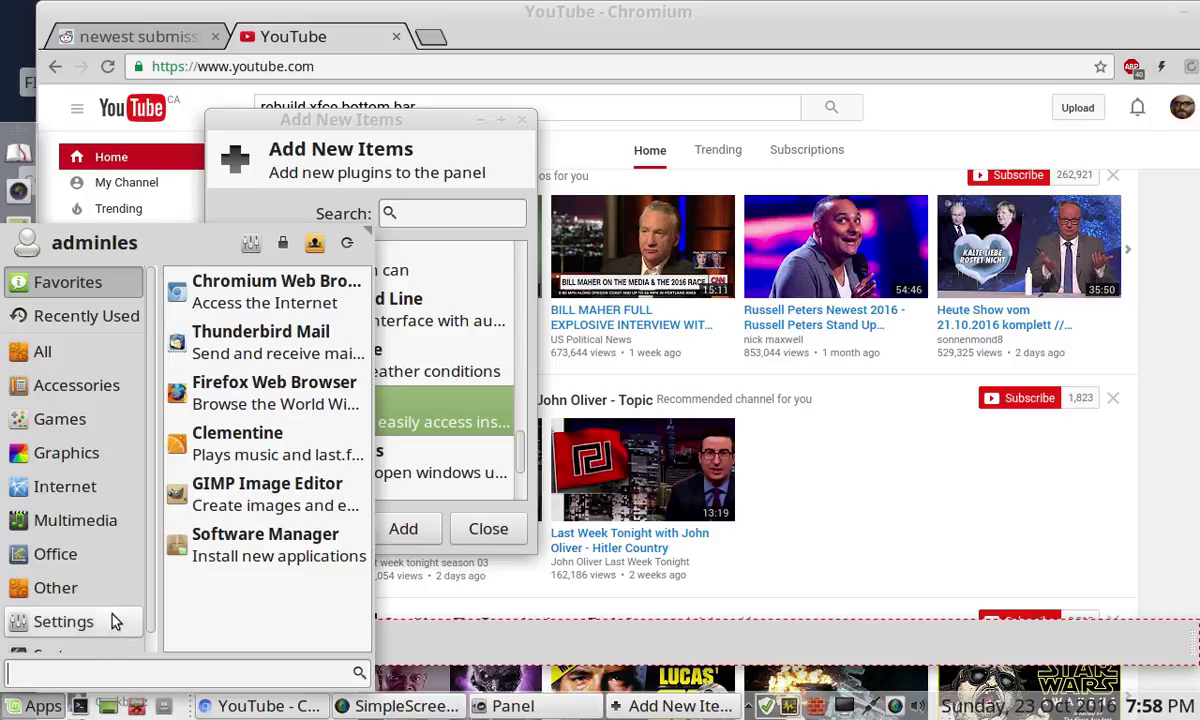
left_click(88, 518)
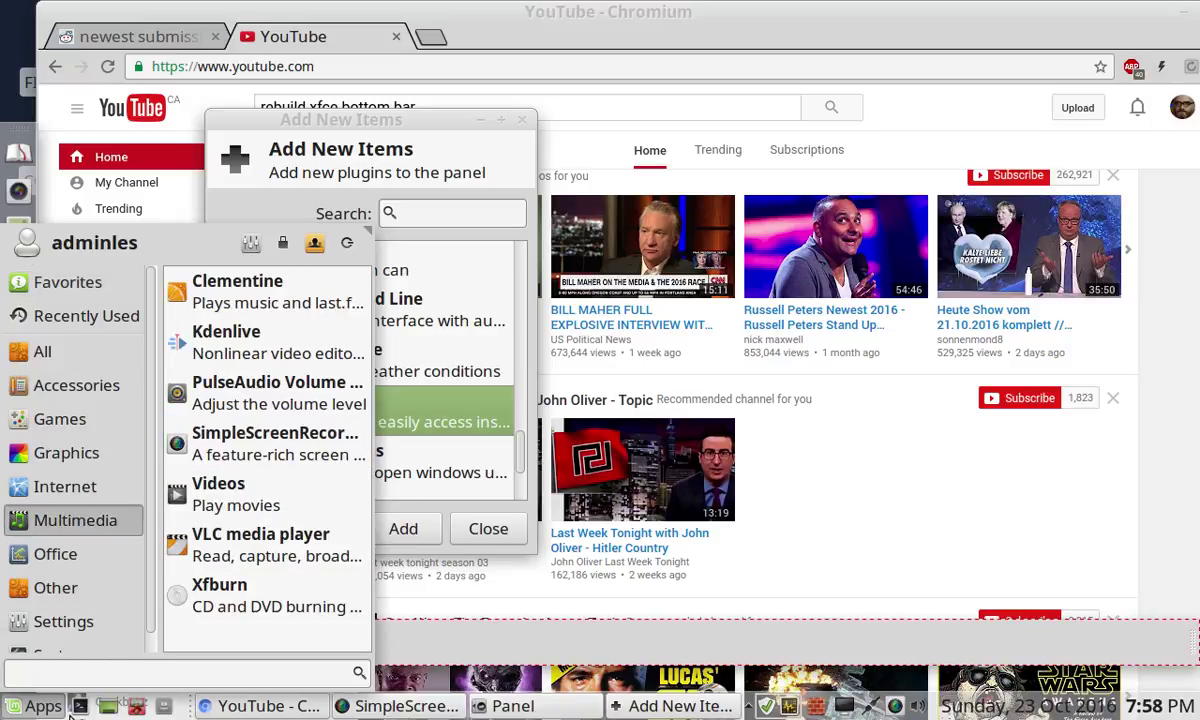
left_click(450, 655)
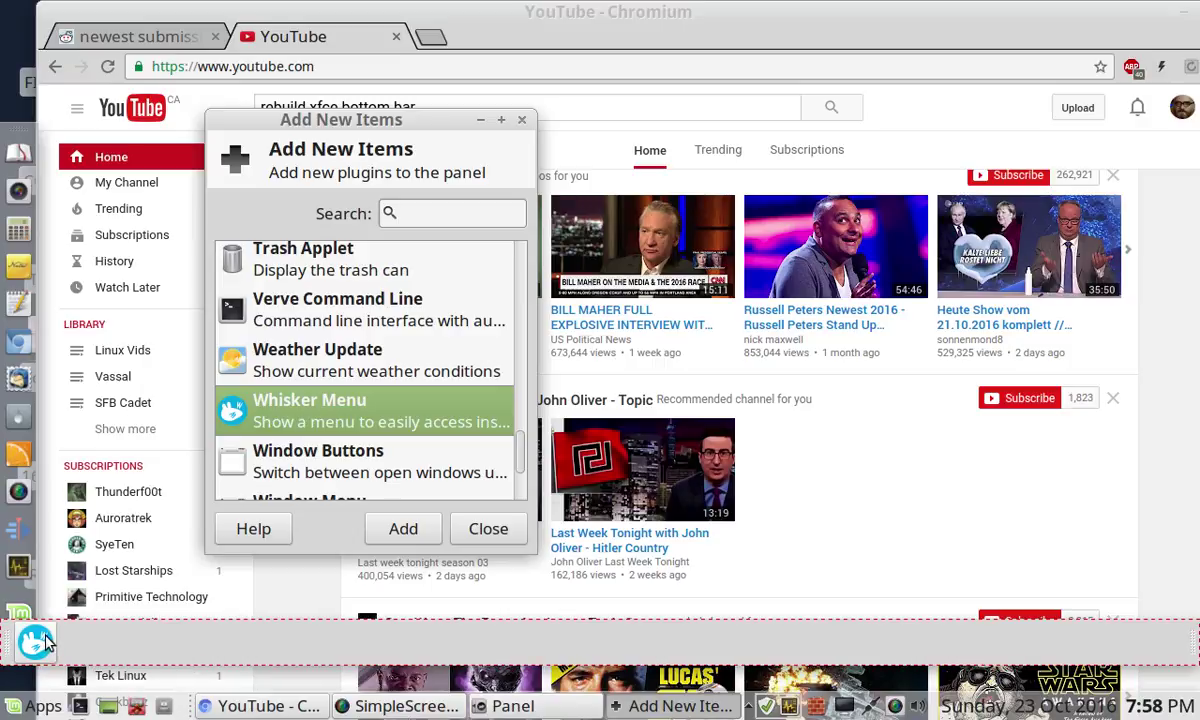
left_click(40, 640)
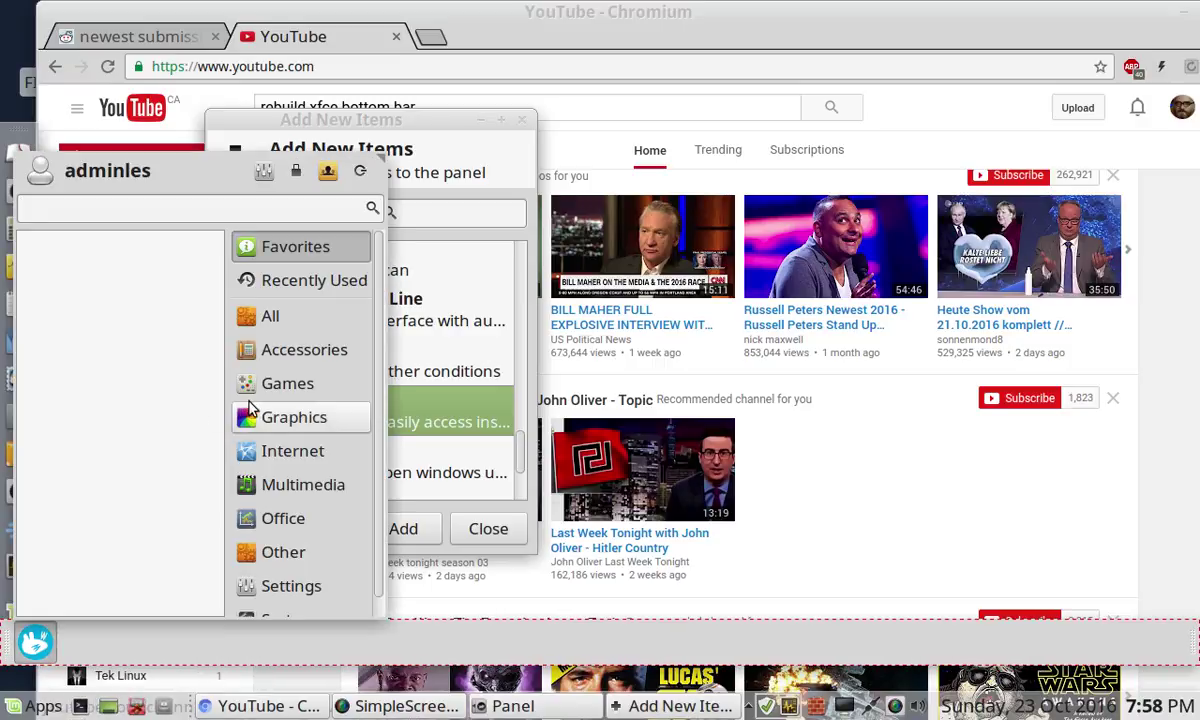
left_click(418, 676)
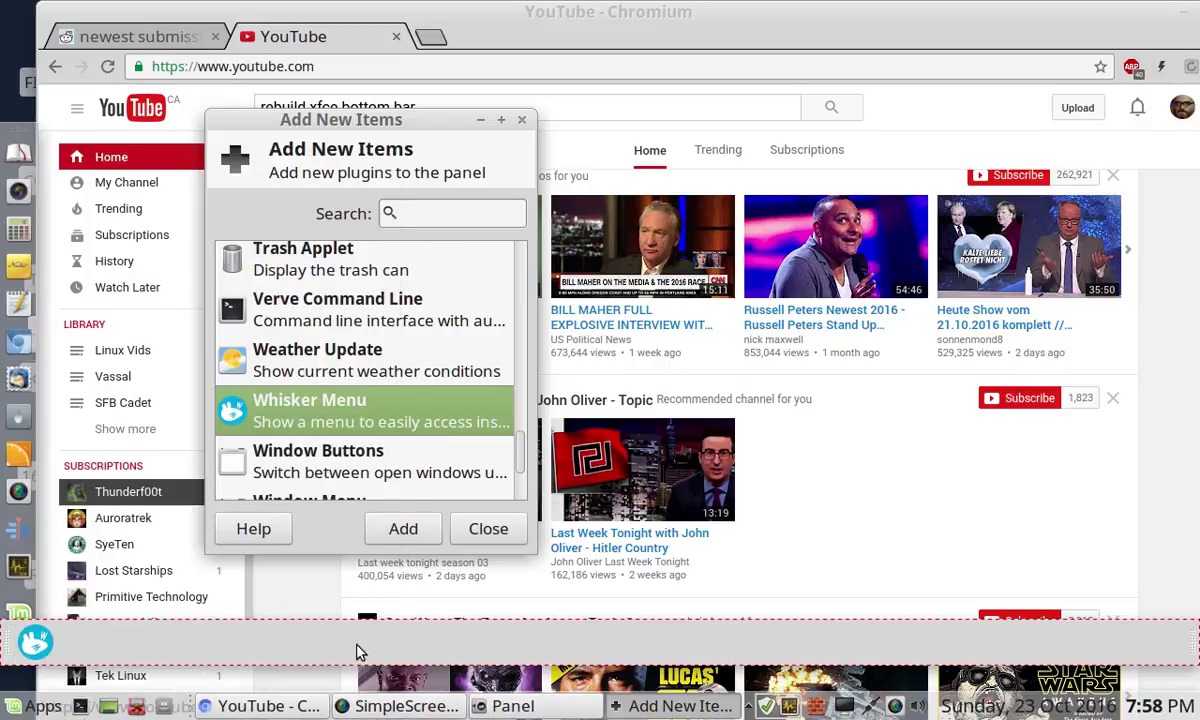
- Open the Whisker Menu's properties from its panel button
right_click(28, 650)
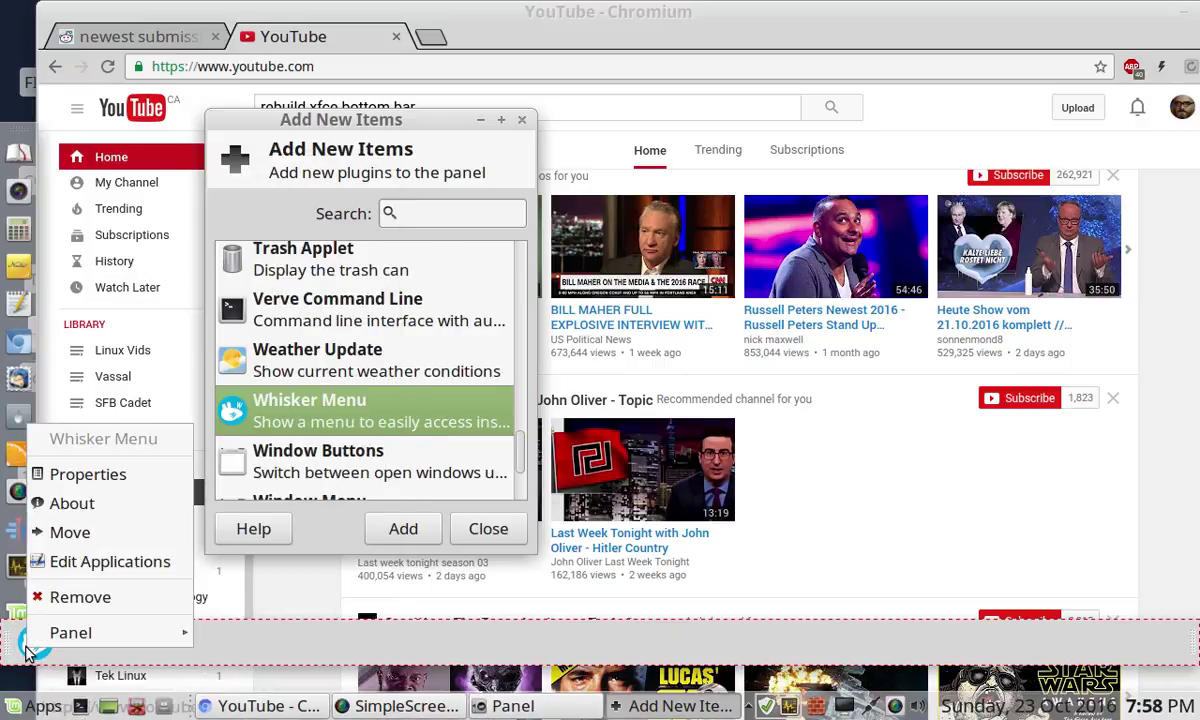
left_click(75, 474)
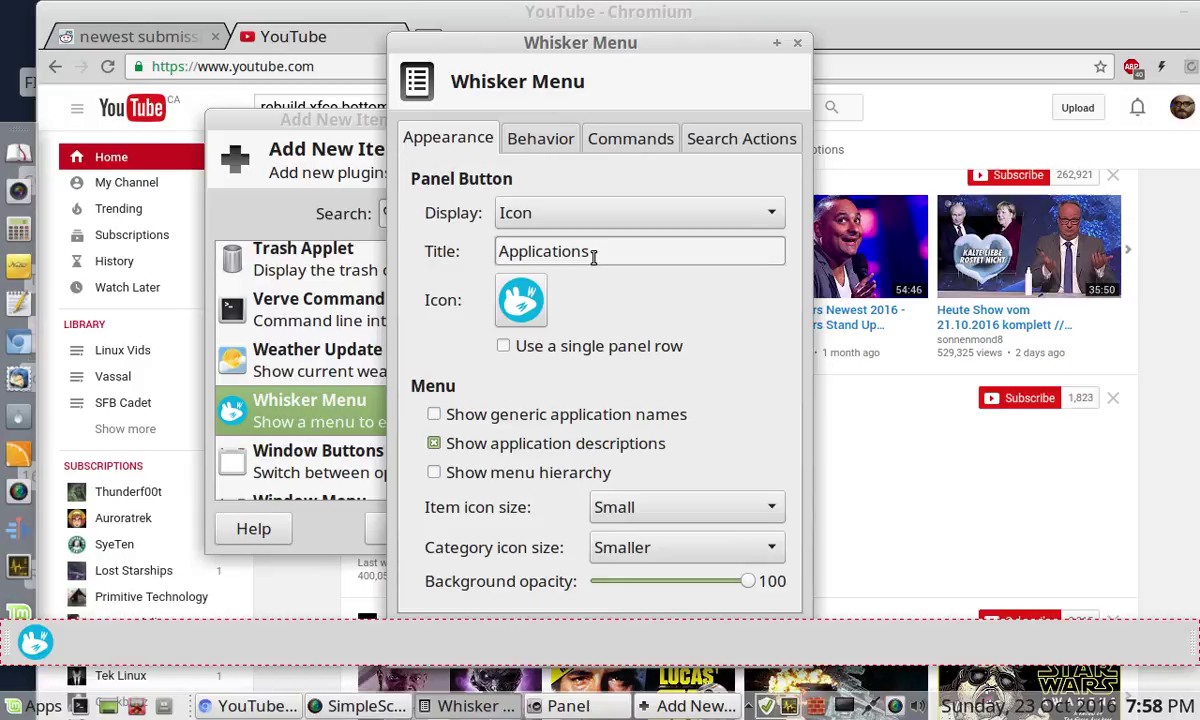
left_click_drag(592, 252, 464, 240)
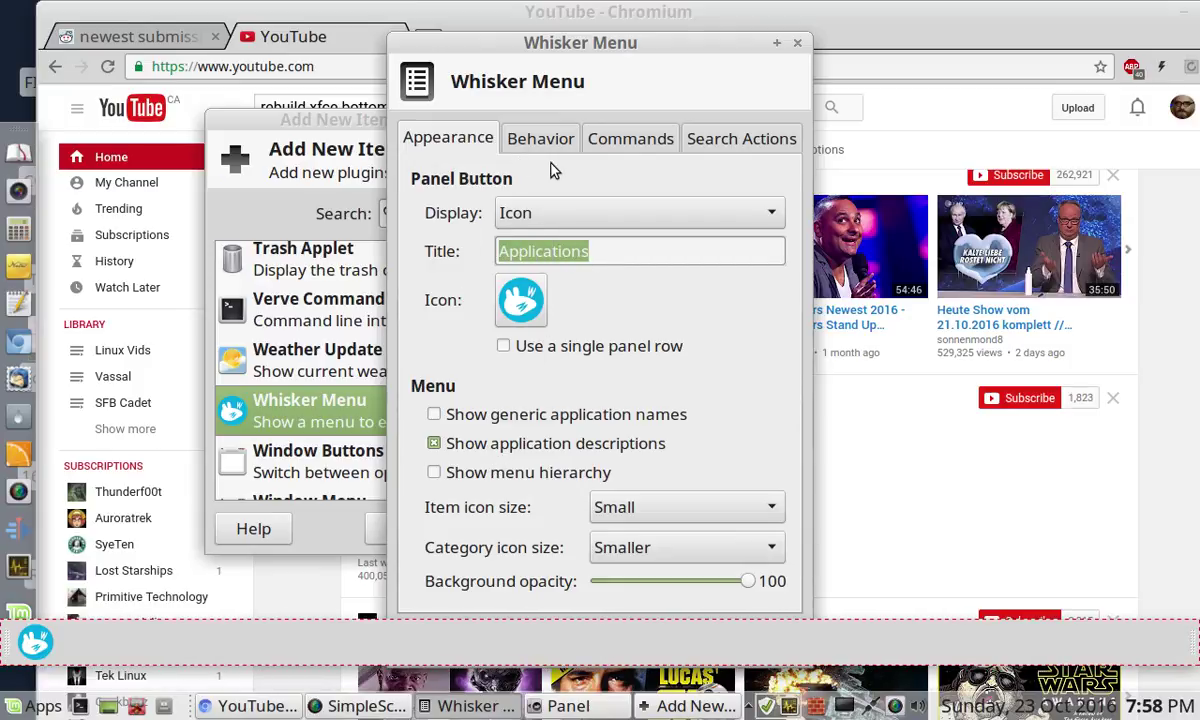
- Enable placing the search entry next to the panel button, previewing the menu layout
left_click(536, 141)
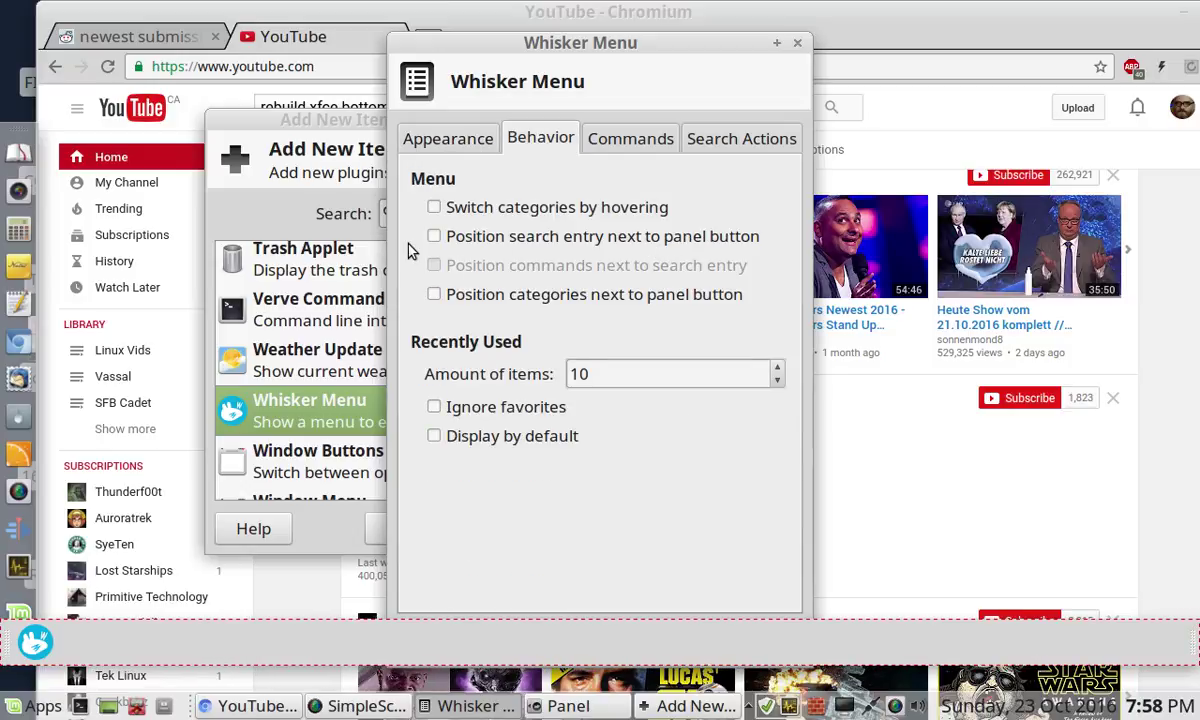
left_click(615, 240)
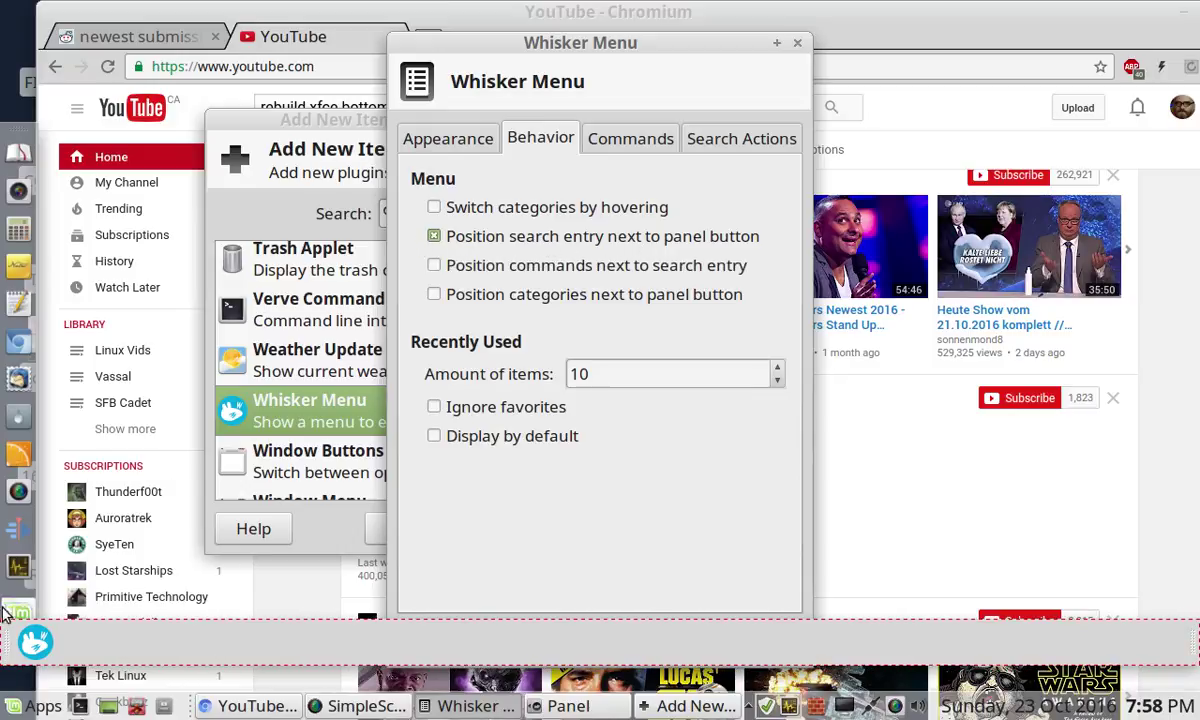
left_click(35, 640)
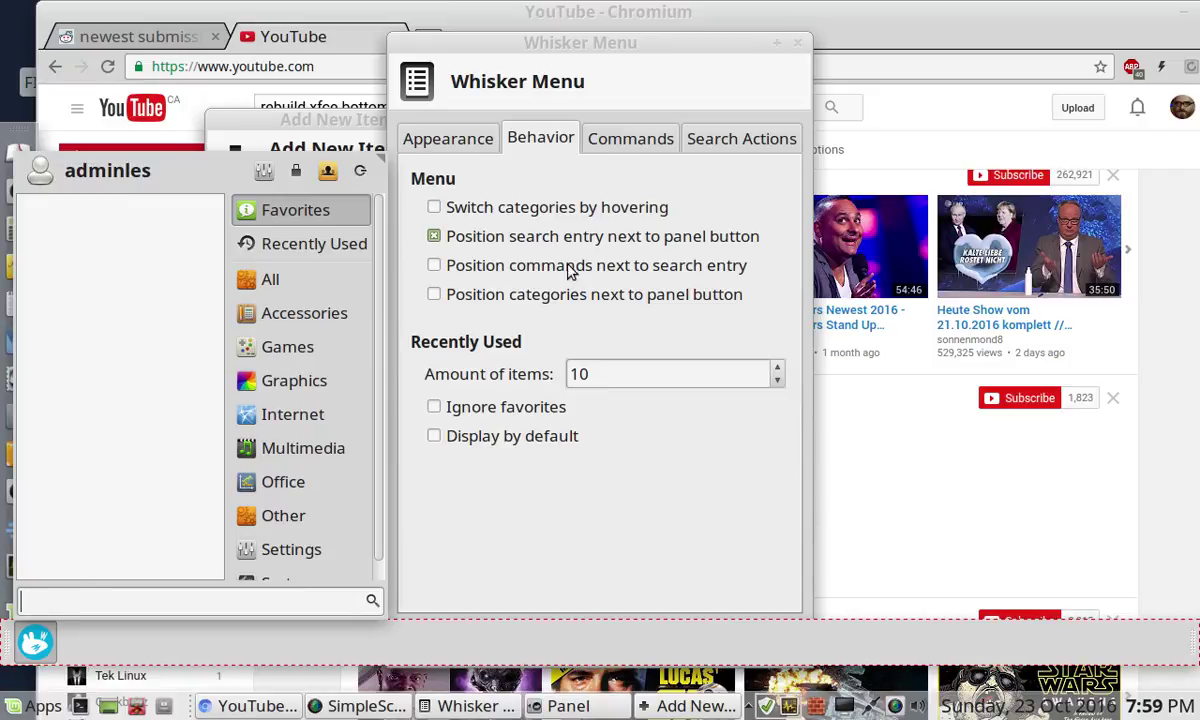
left_click(481, 251)
left_click(479, 245)
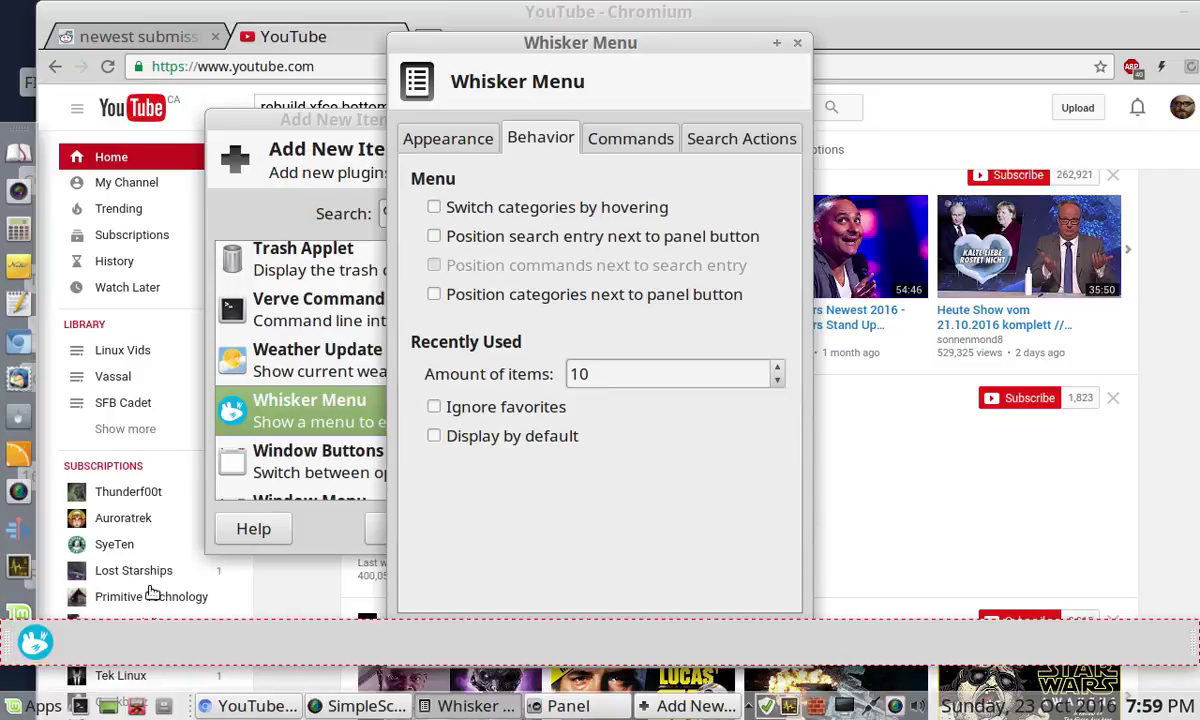
left_click(35, 640)
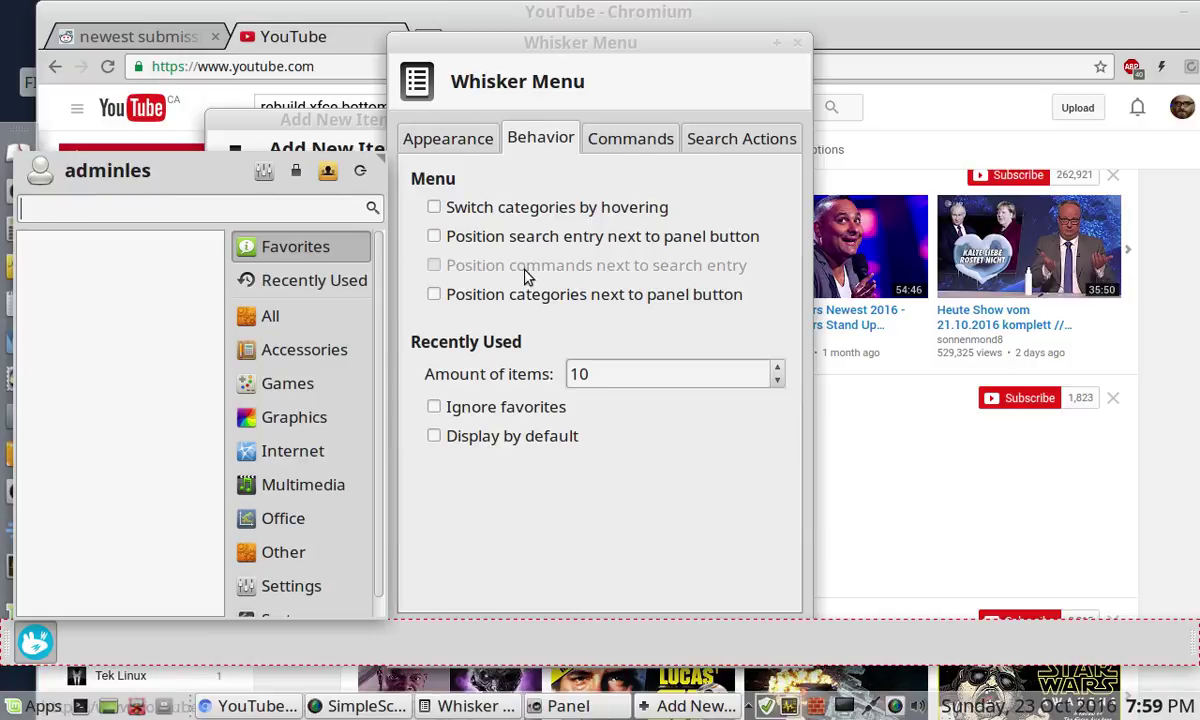
left_click(478, 265)
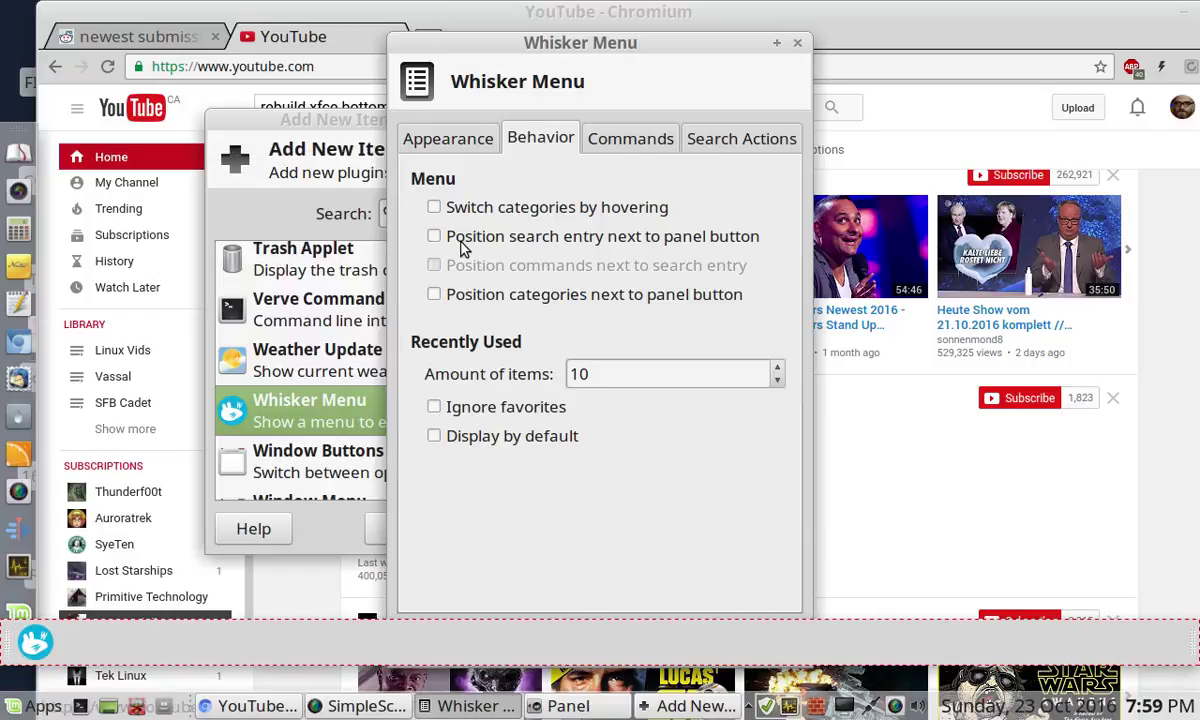
left_click(460, 242)
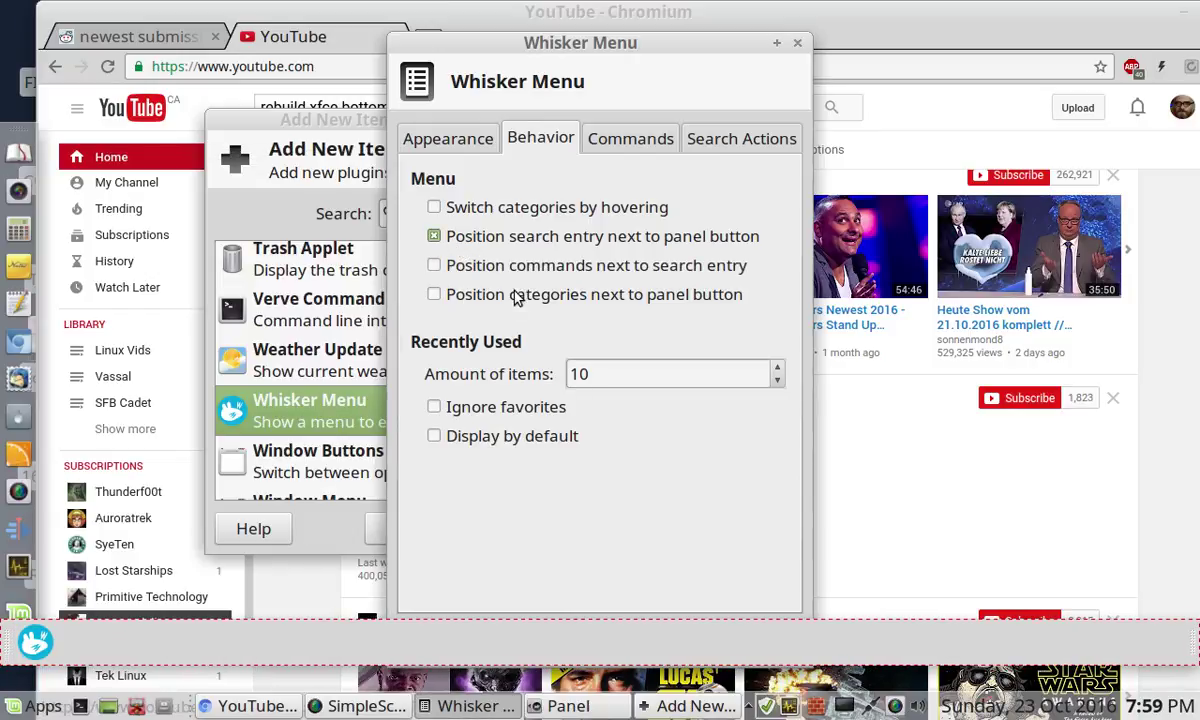
left_click(35, 641)
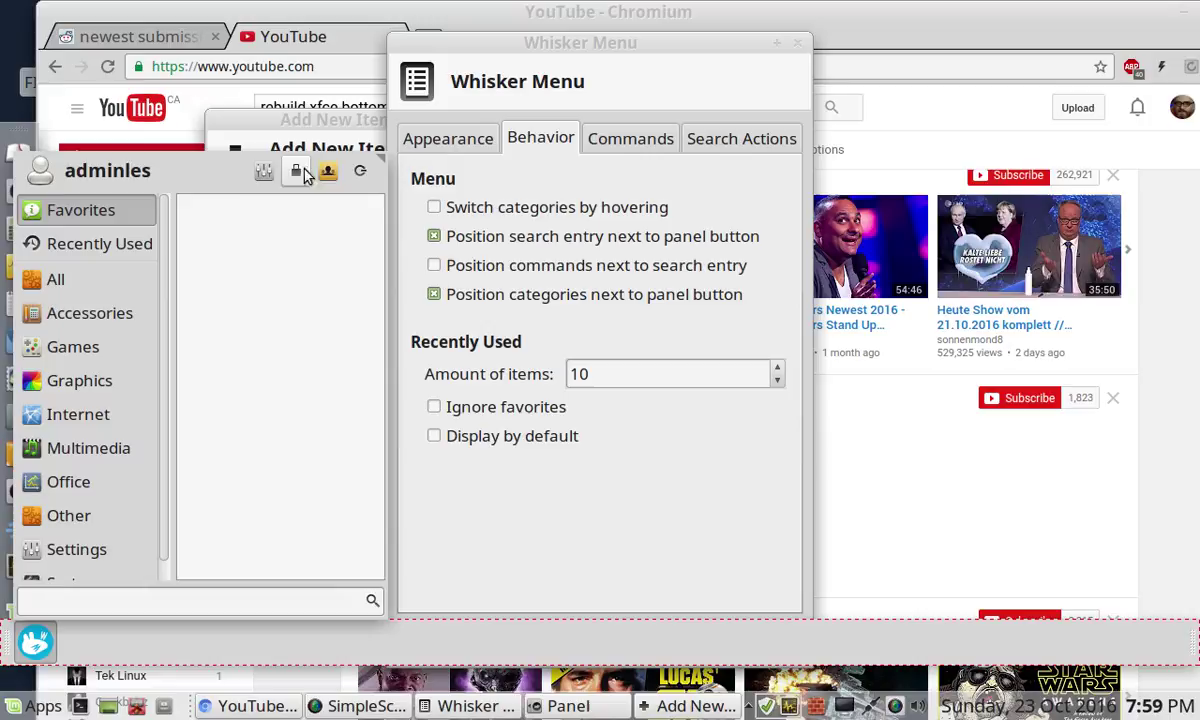
left_click(483, 272)
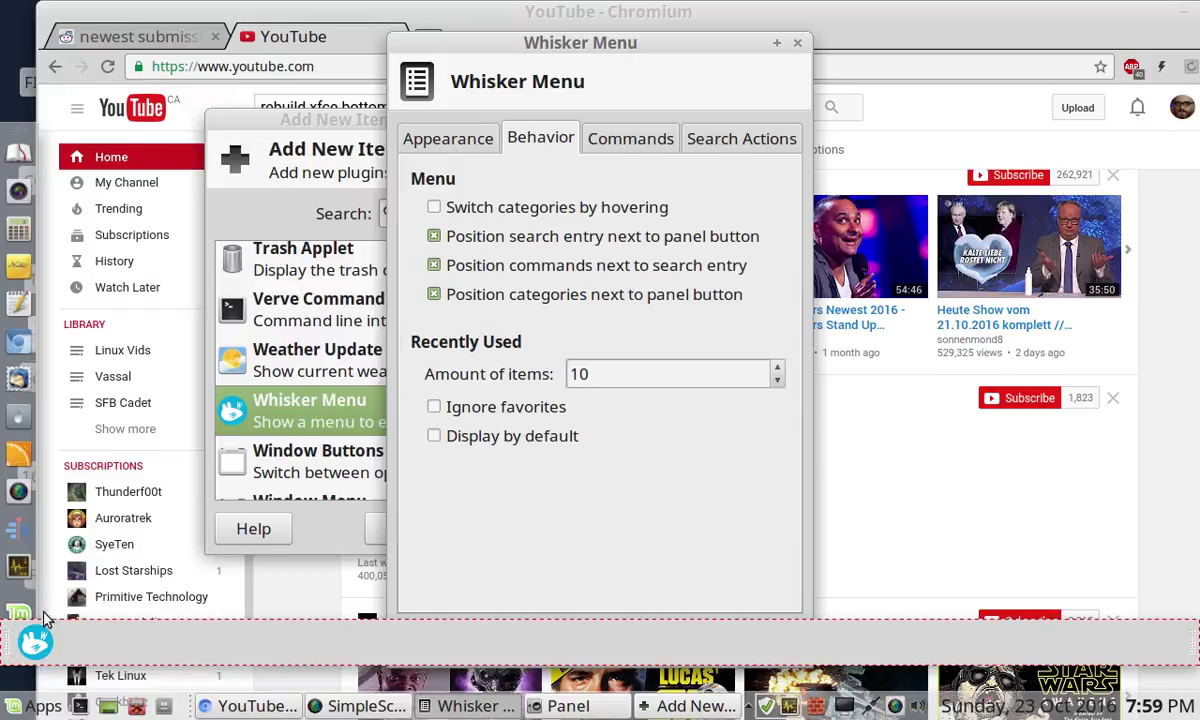
left_click(35, 641)
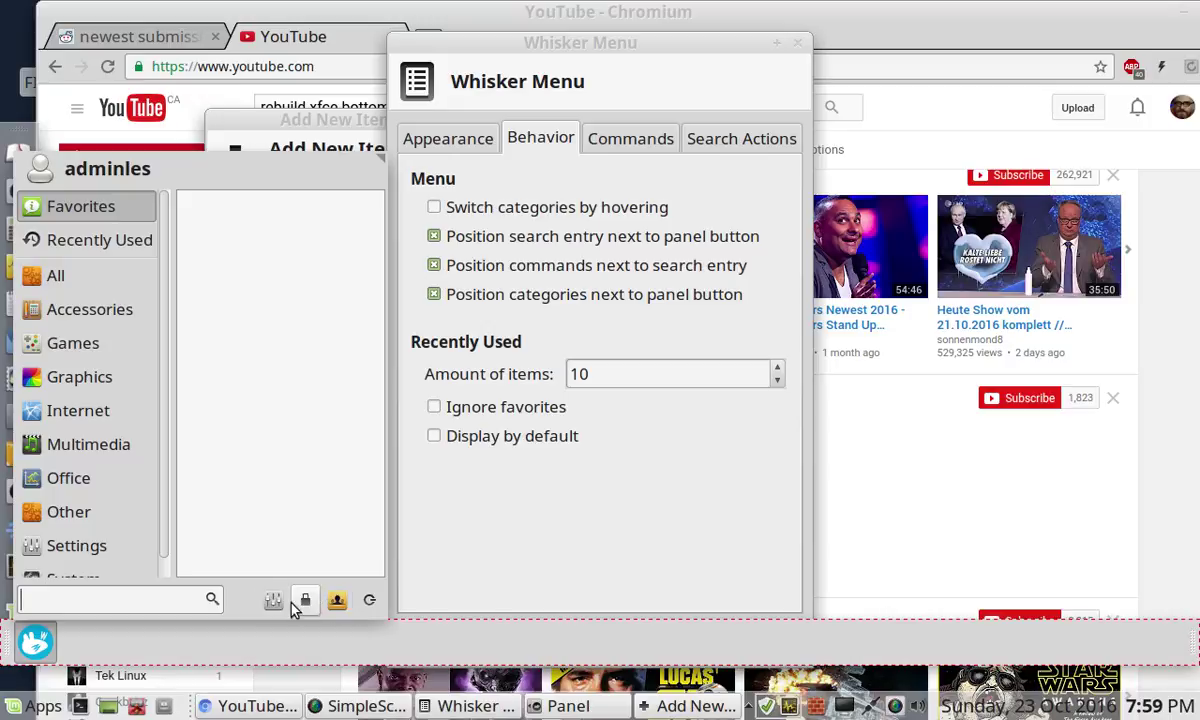
left_click(466, 275)
- Stop placing categories next to the panel button, then return to the Appearance options
left_click(468, 297)
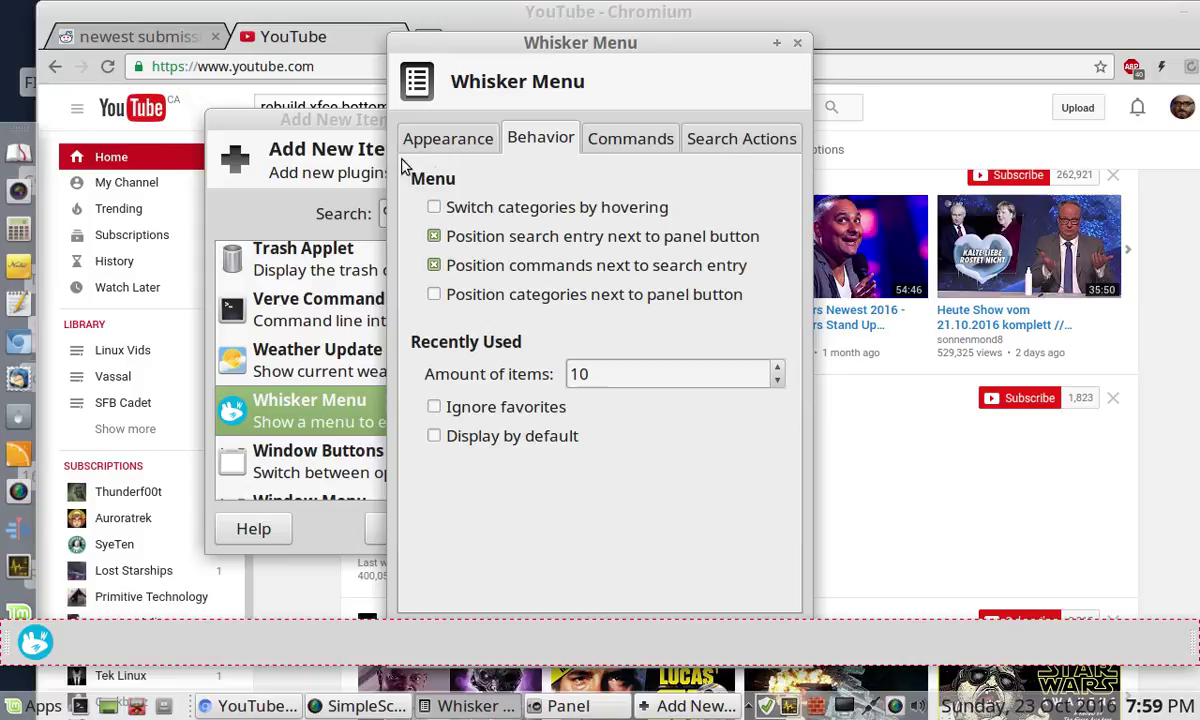
left_click(632, 143)
left_click(724, 140)
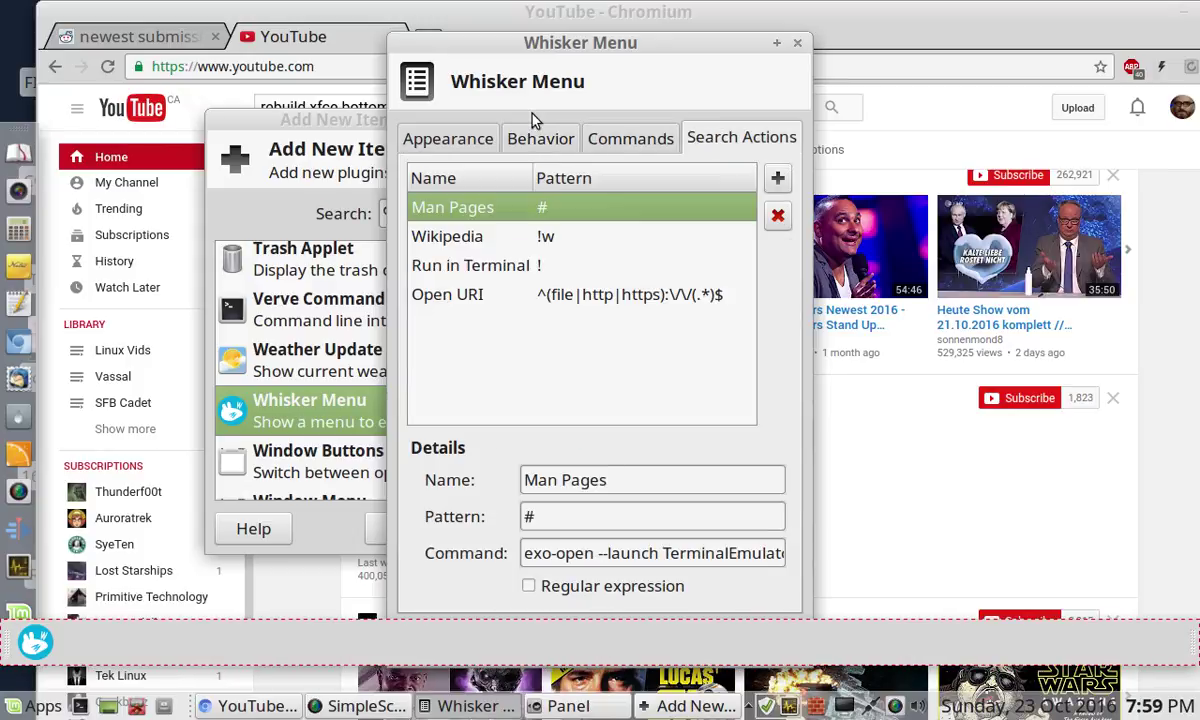
left_click(469, 135)
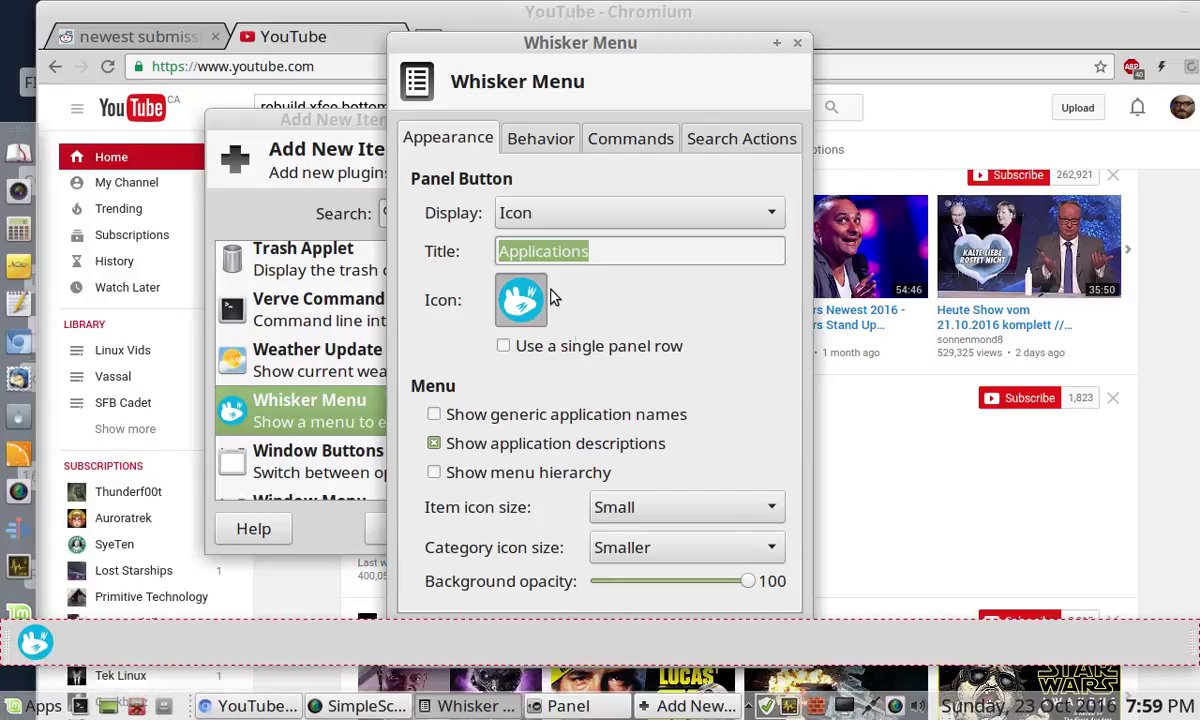
- Set the Whisker Menu's panel icon to xfce4-eyes
left_click(528, 309)
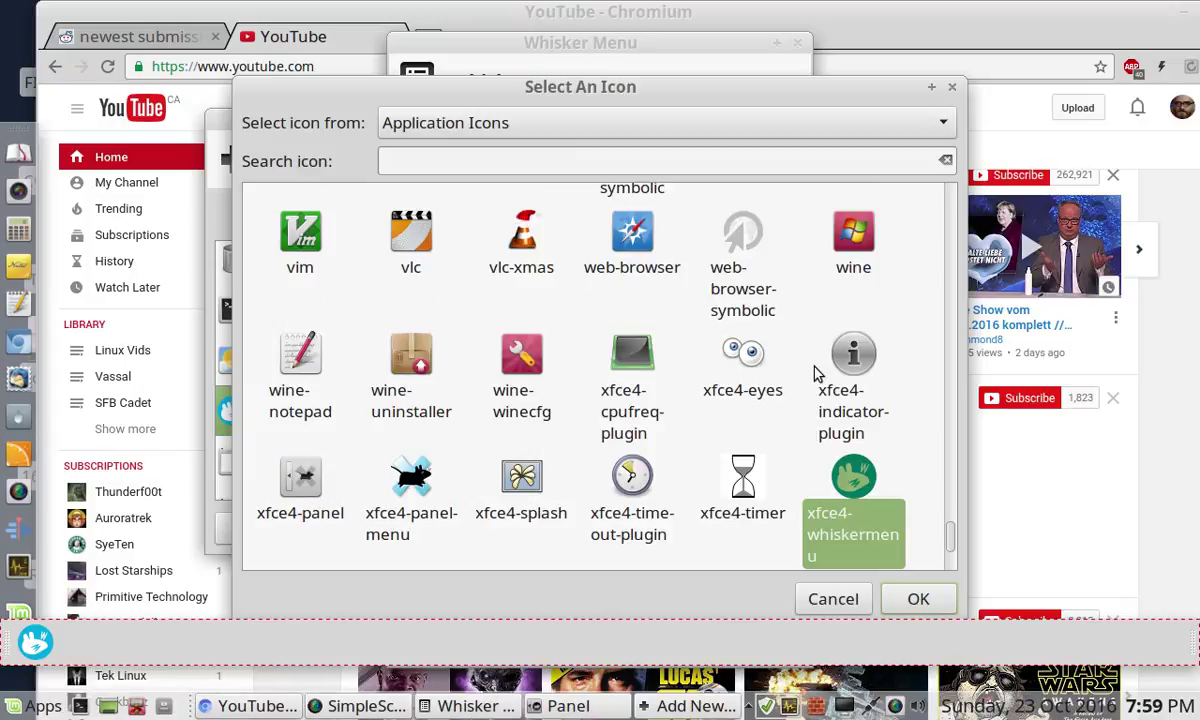
left_click(740, 365)
left_click(912, 598)
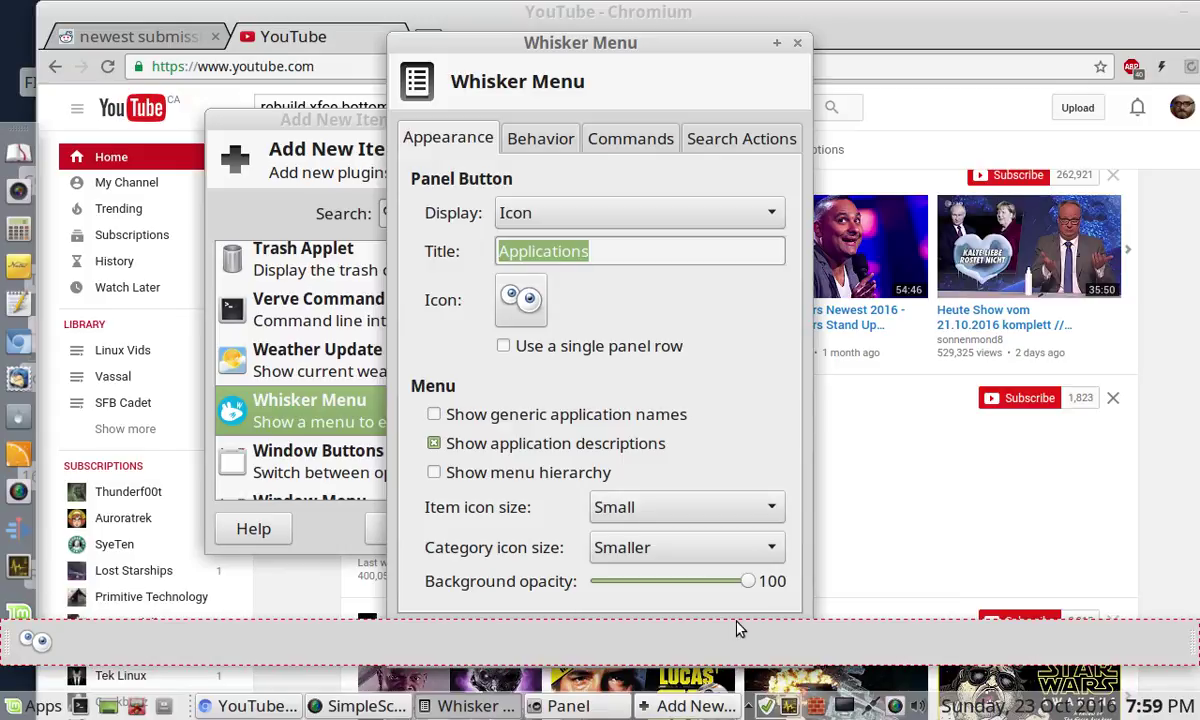
- Move the Whisker Menu settings window aside and close it
left_click_drag(678, 46, 698, 5)
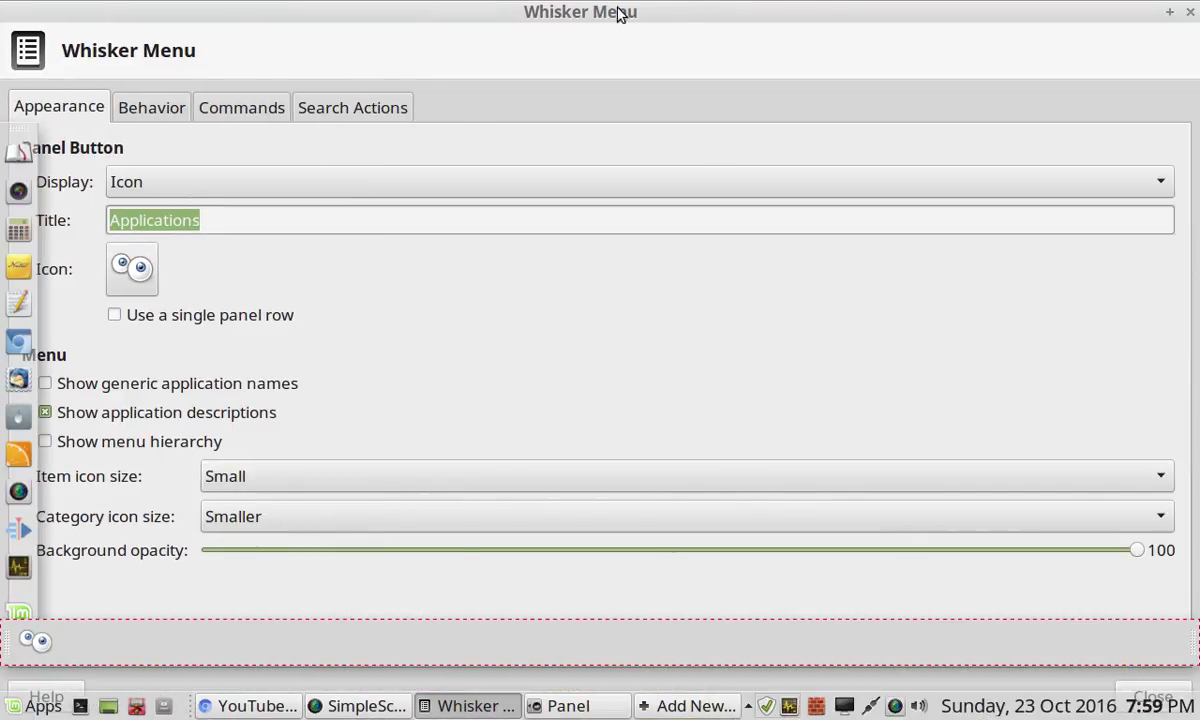
left_click_drag(618, 12, 652, 38)
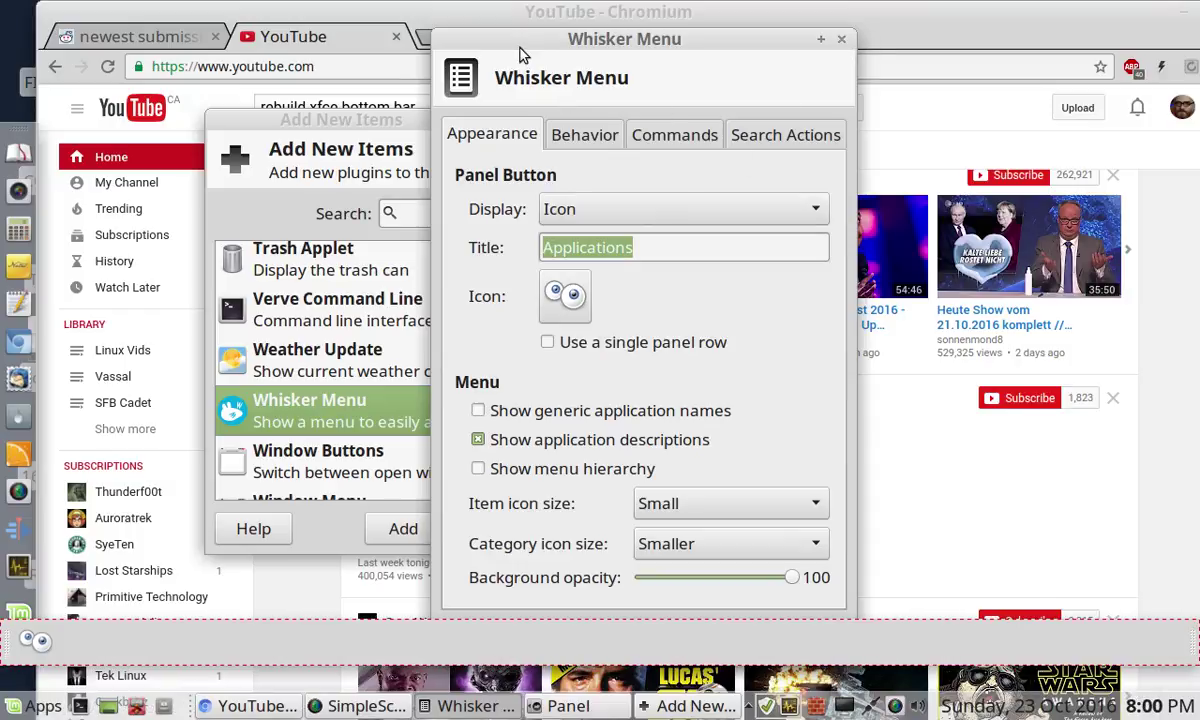
left_click_drag(488, 45, 786, 16)
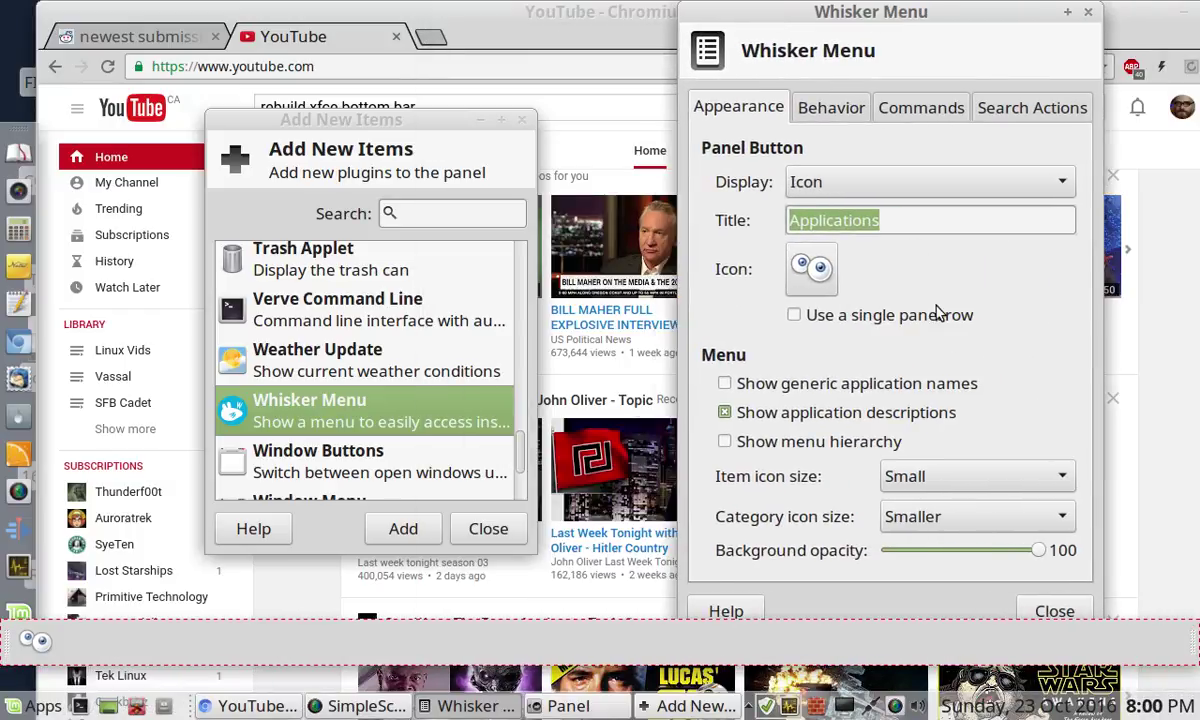
left_click(1055, 610)
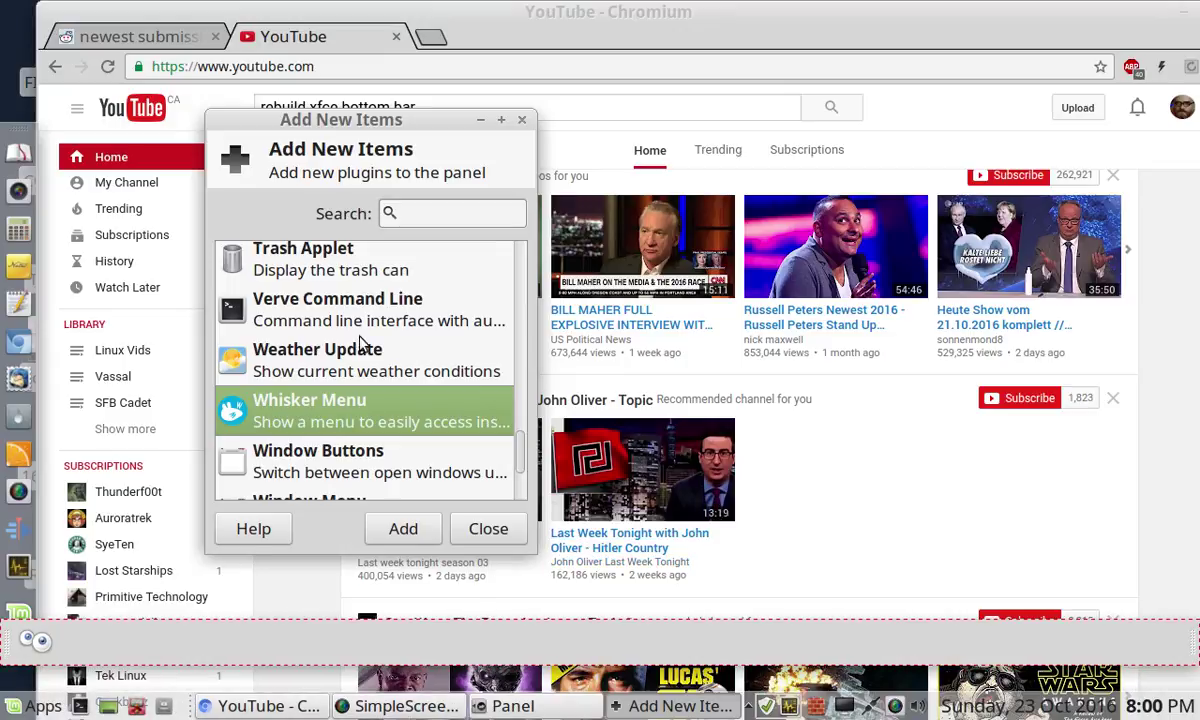
- Add the Clock plugin to Panel 4
scroll(350, 313, "up", 3)
scroll(350, 313, "up", 10)
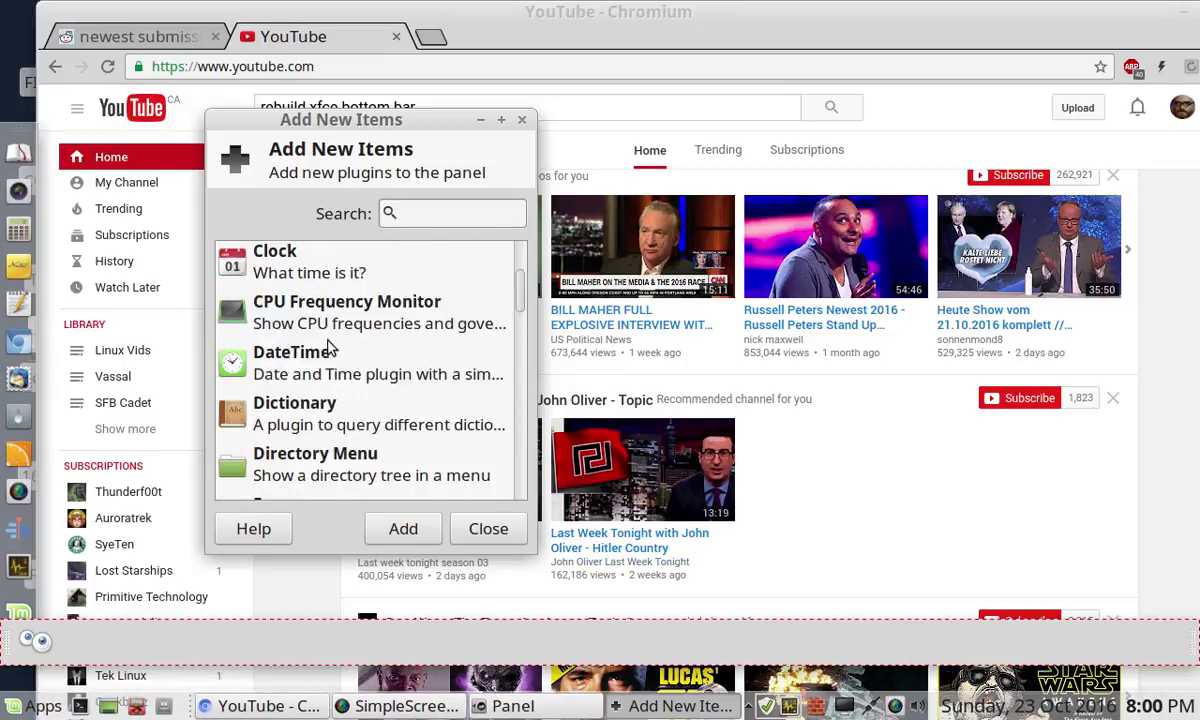
left_click(292, 415)
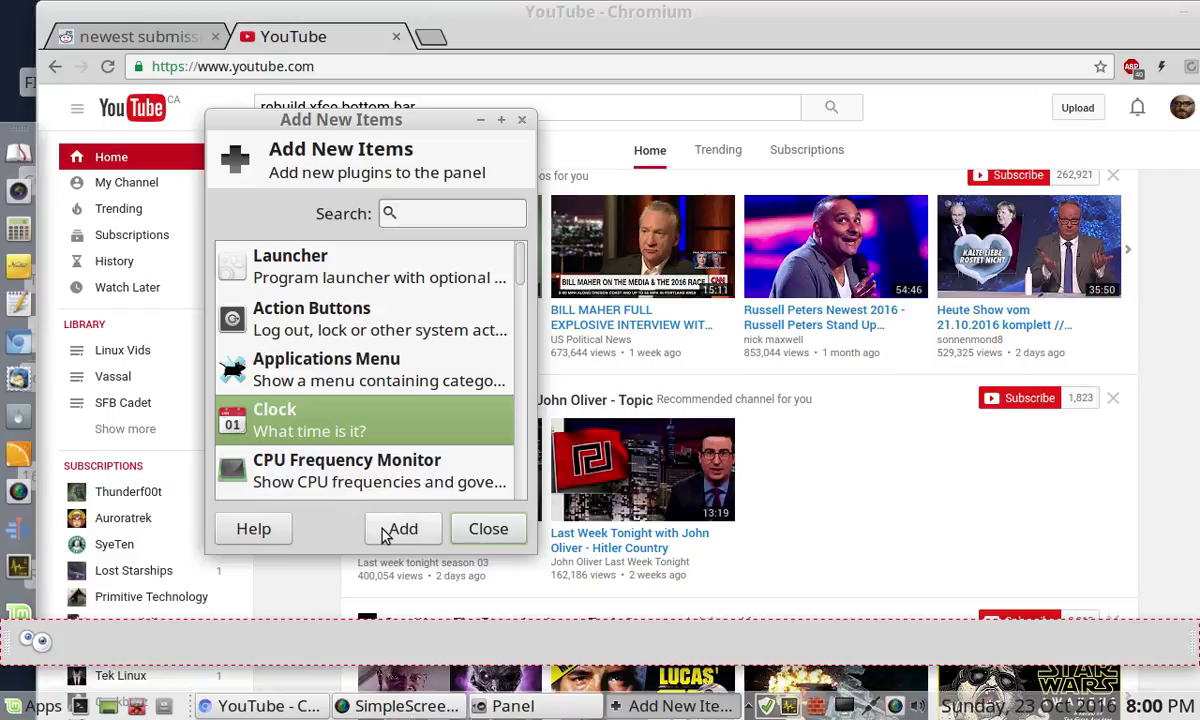
left_click(385, 533)
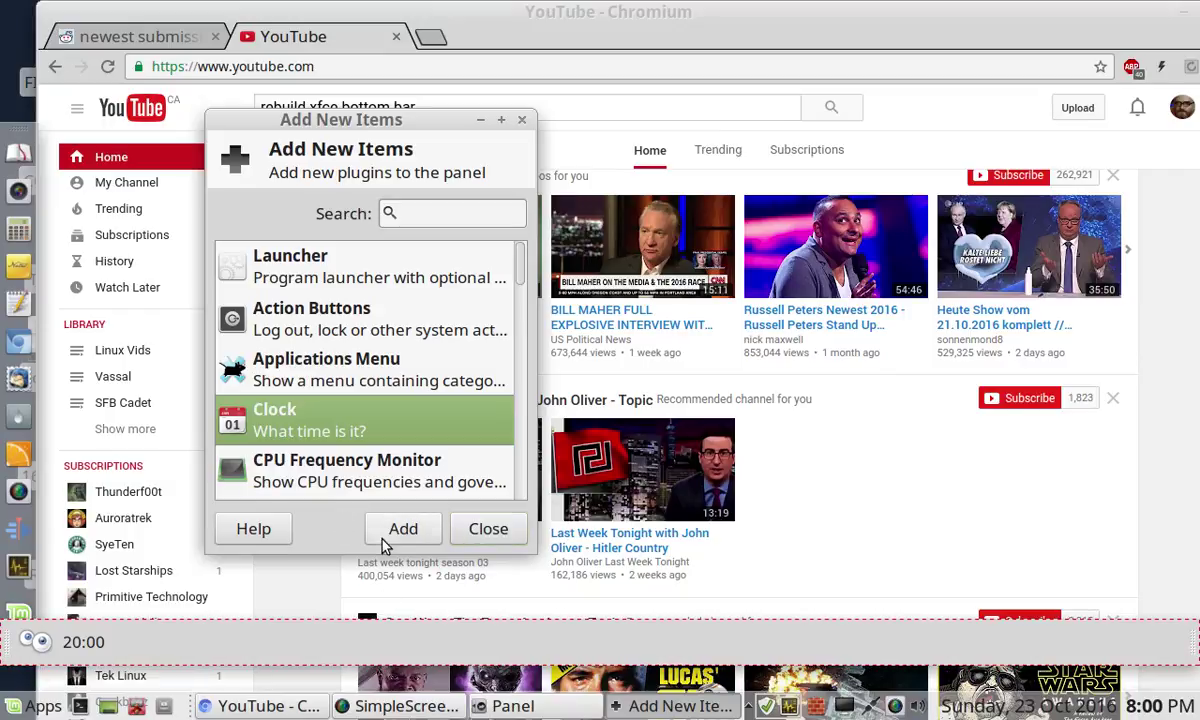
- Bring back the Panel Preferences and Add New Items windows and browse to Indicator Plugin
left_click(665, 706)
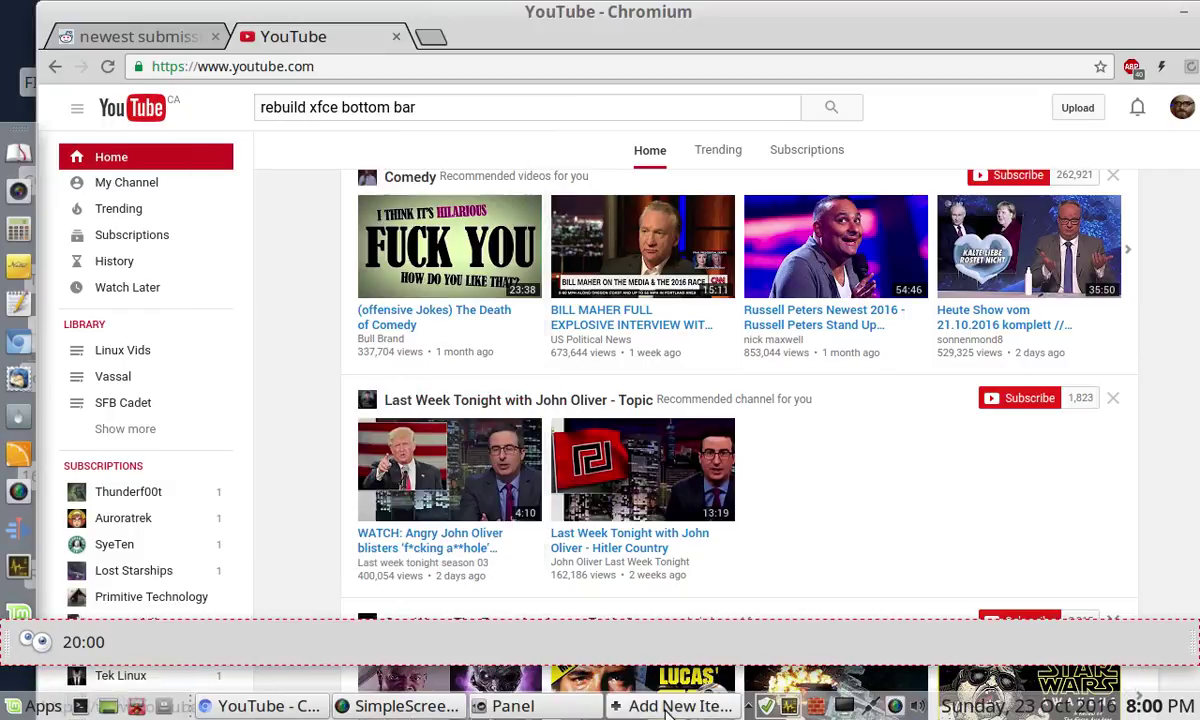
left_click(546, 708)
left_click(625, 707)
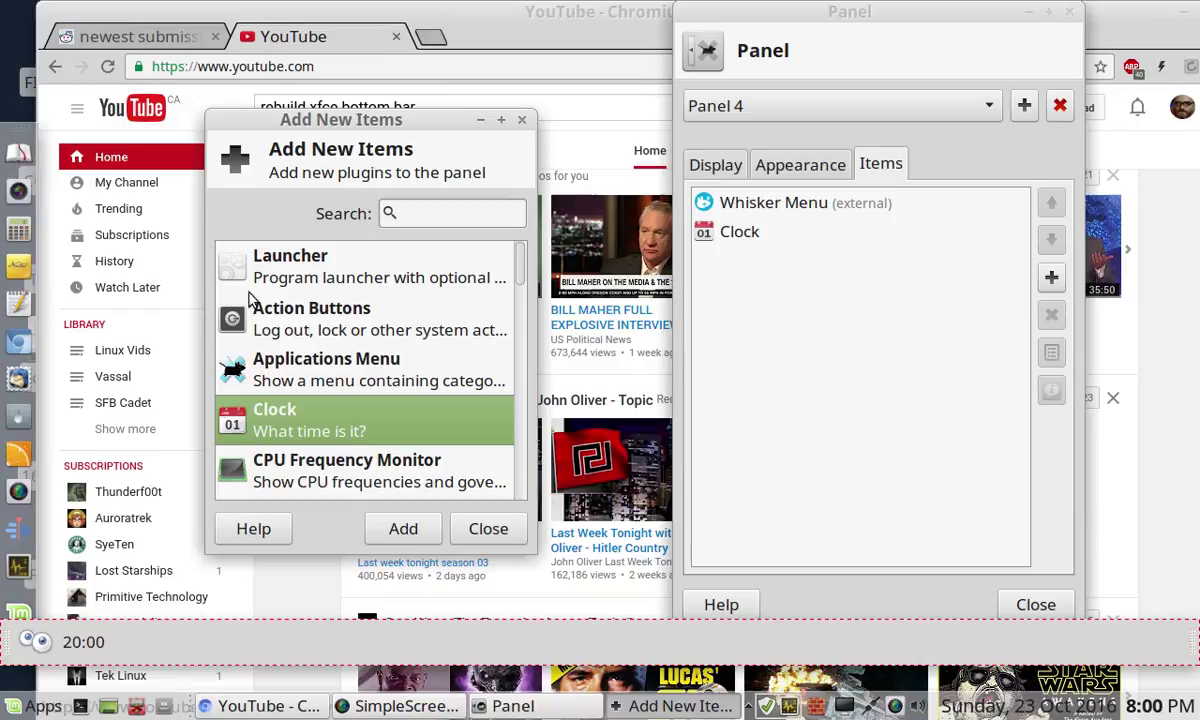
left_click(312, 460)
scroll(318, 430, "down", 5)
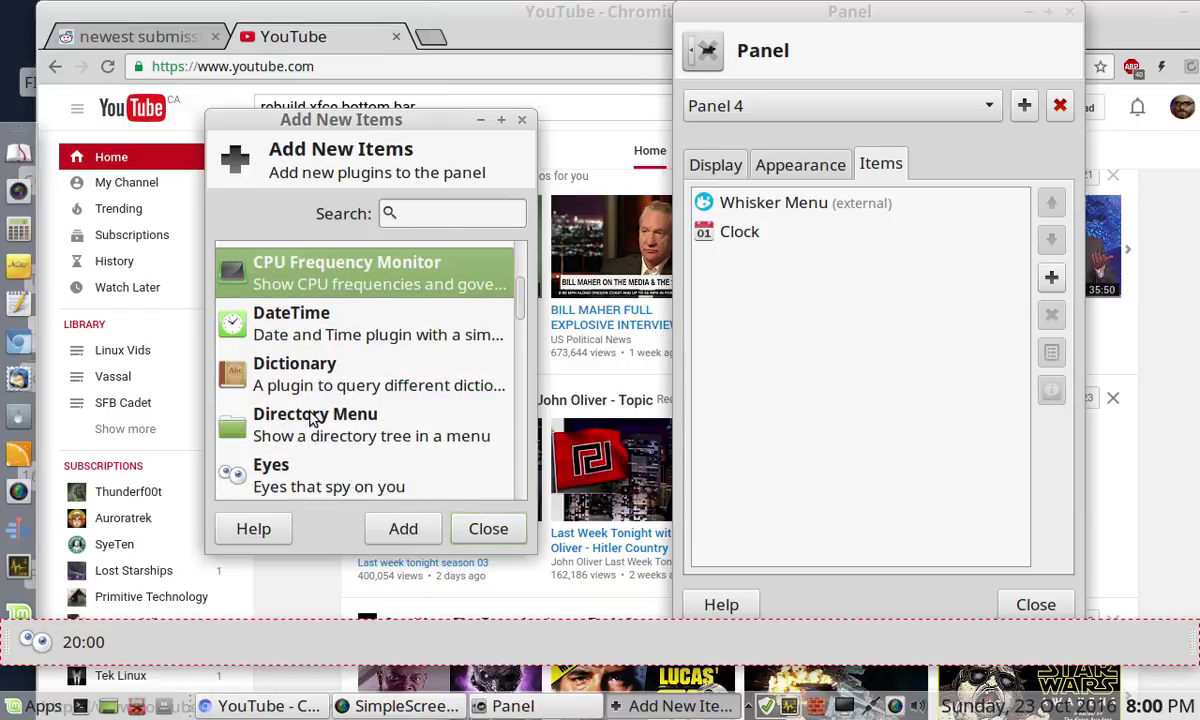
scroll(323, 398, "down", 3)
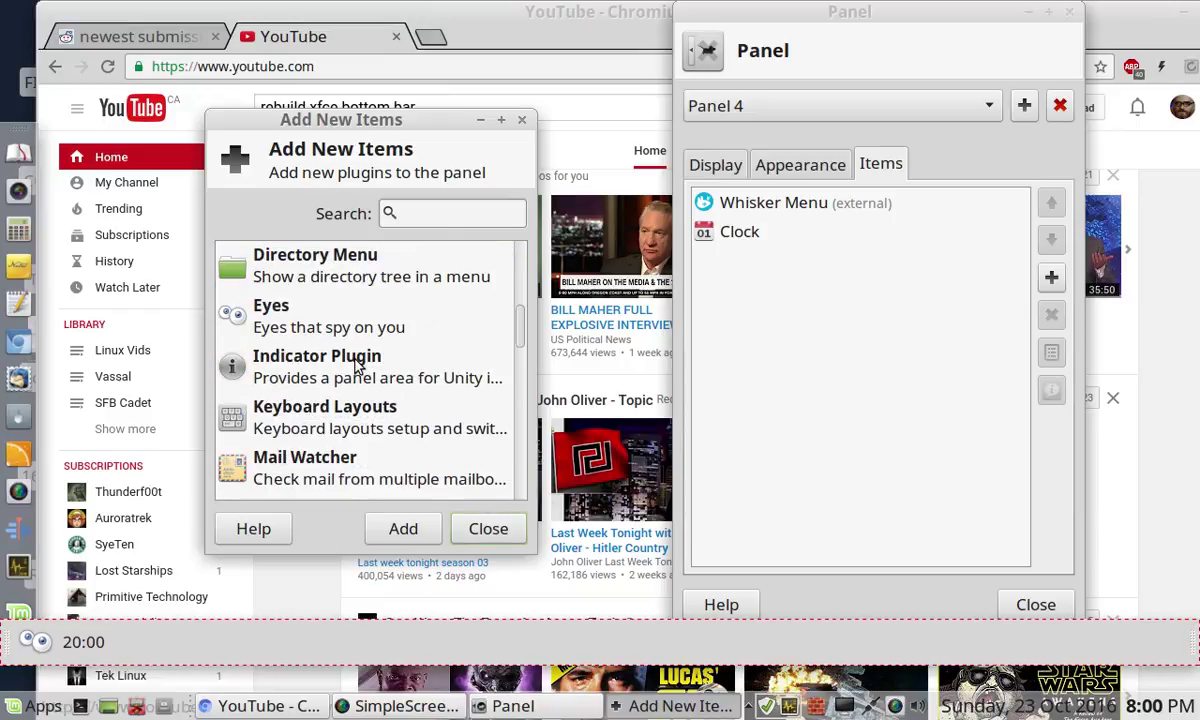
left_click(303, 376)
scroll(383, 429, "down", 2)
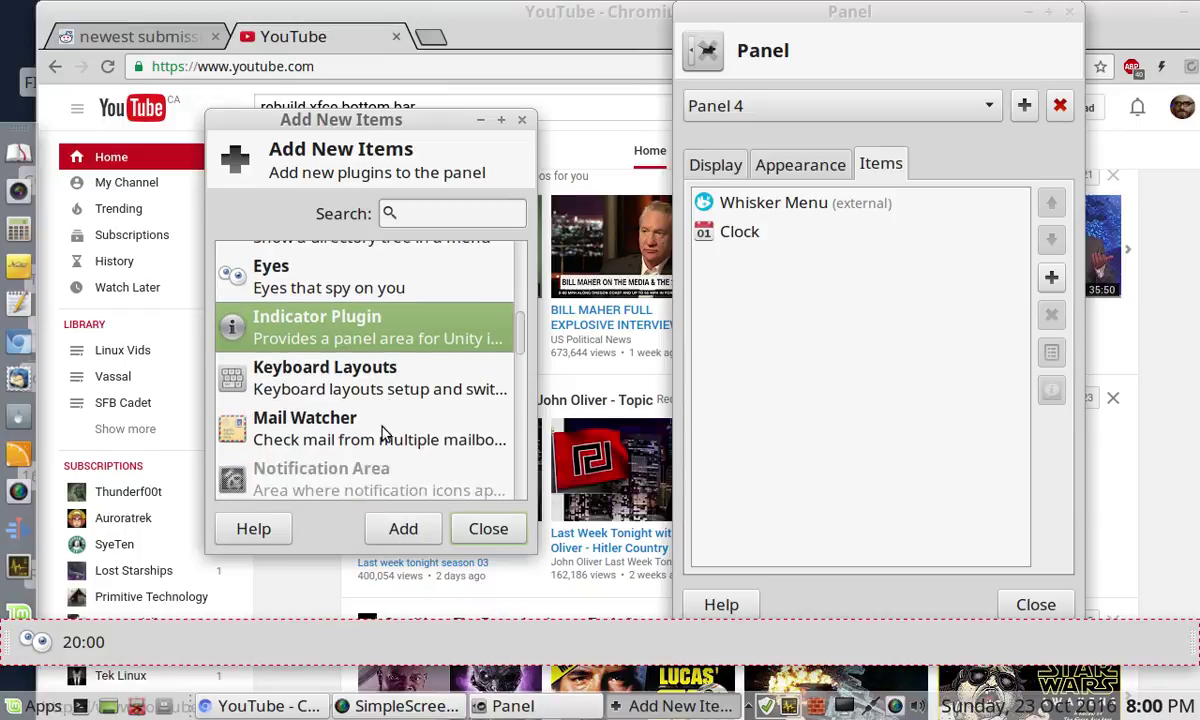
- Add the Indicator Plugin to Panel 4
left_click(310, 440)
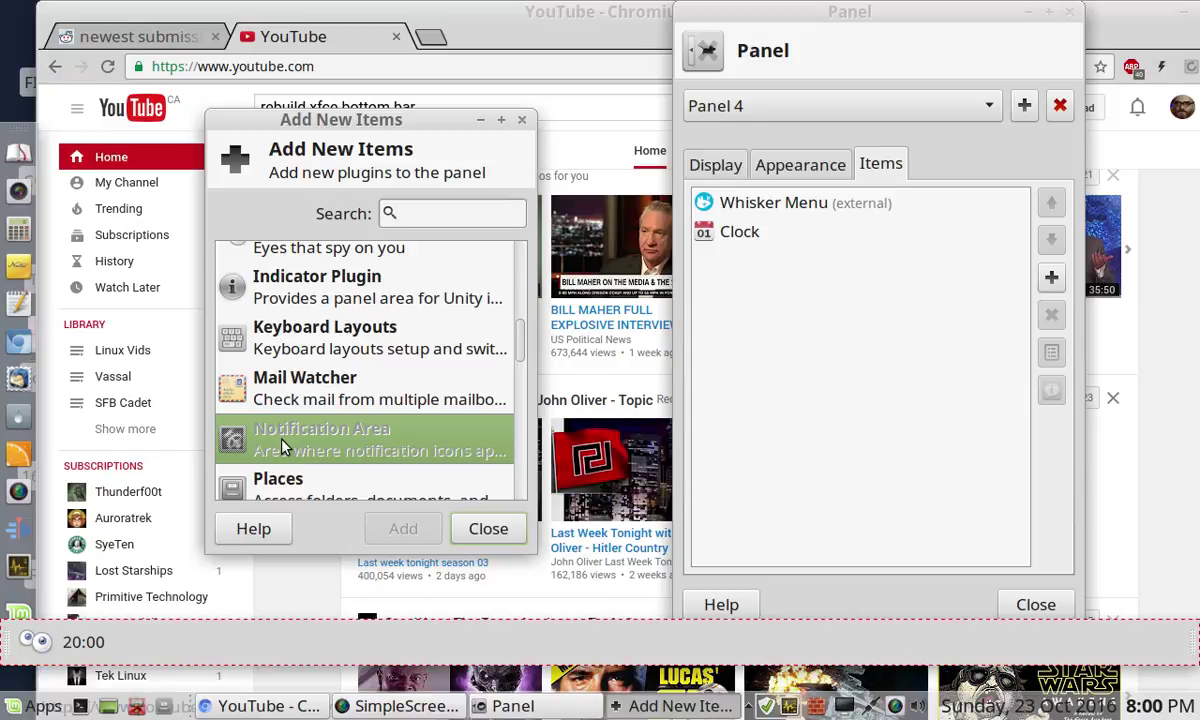
scroll(284, 430, "up", 1)
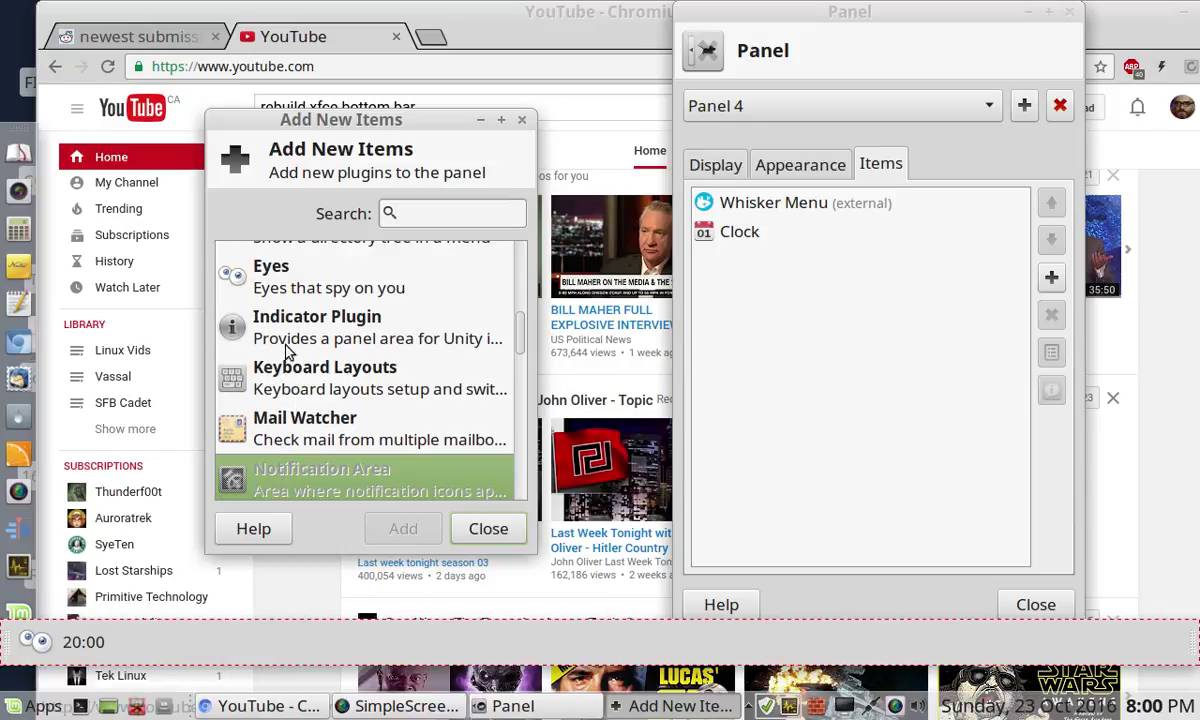
left_click(275, 330)
left_click(398, 529)
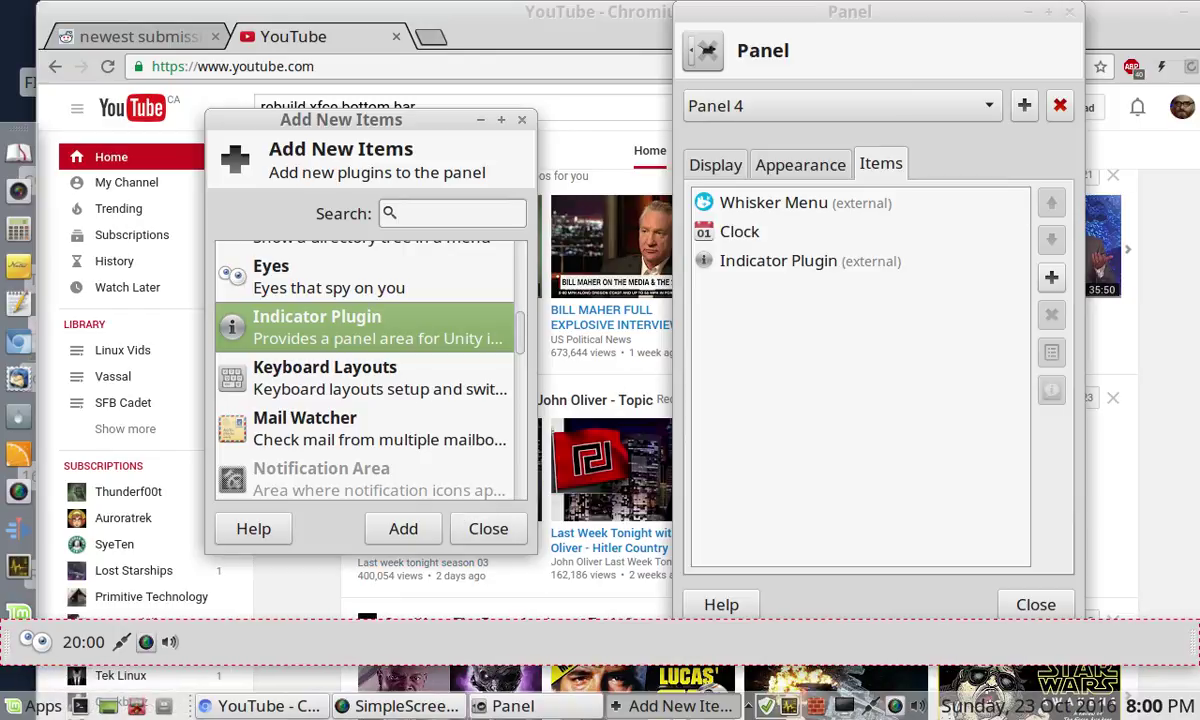
- Add the Places plugin to Panel 4
left_click(308, 468)
scroll(305, 460, "down", 4)
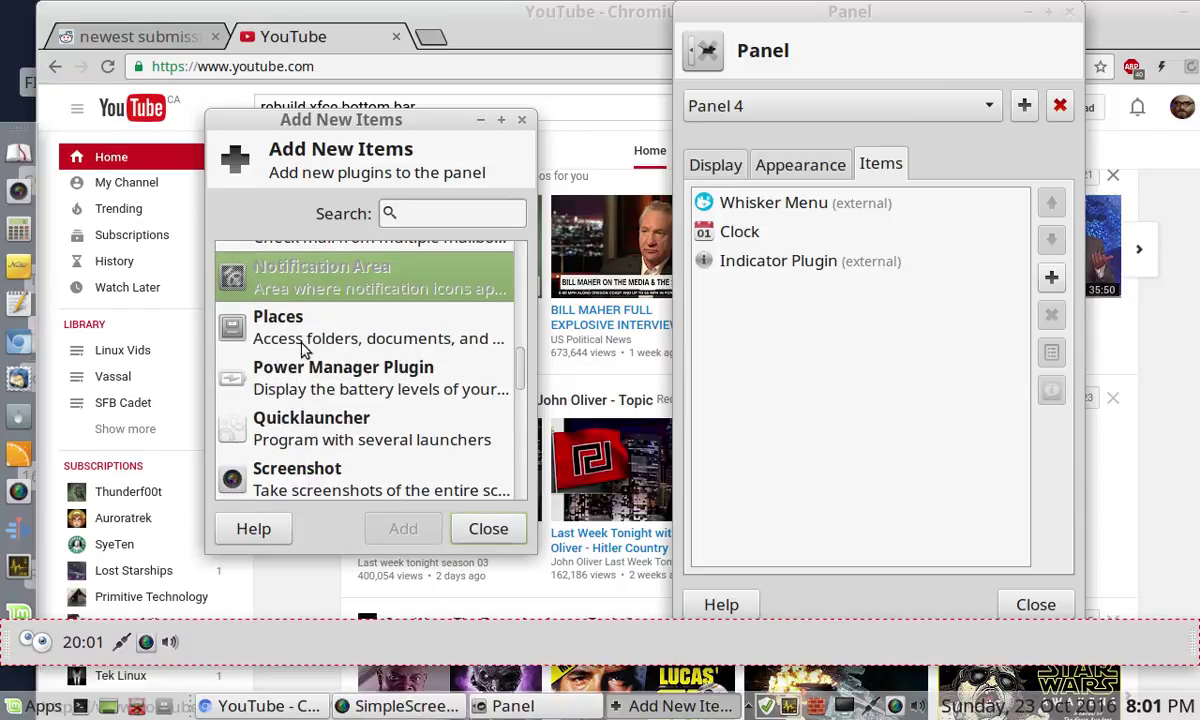
left_click(296, 336)
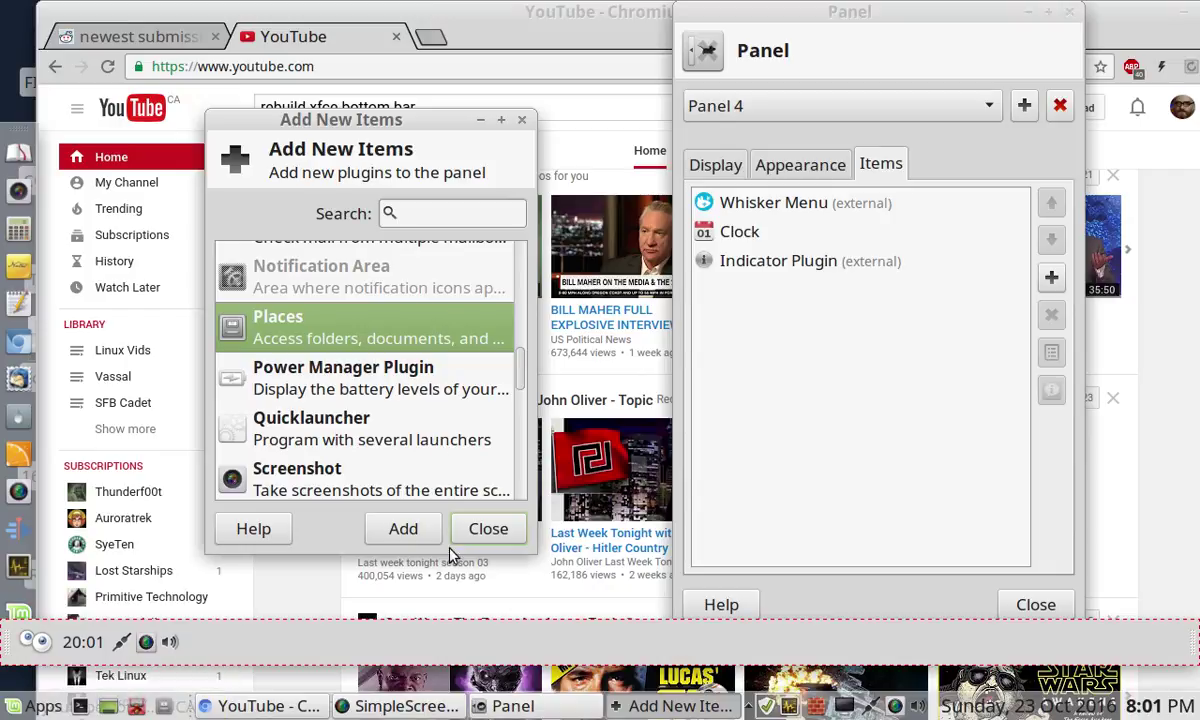
left_click(410, 528)
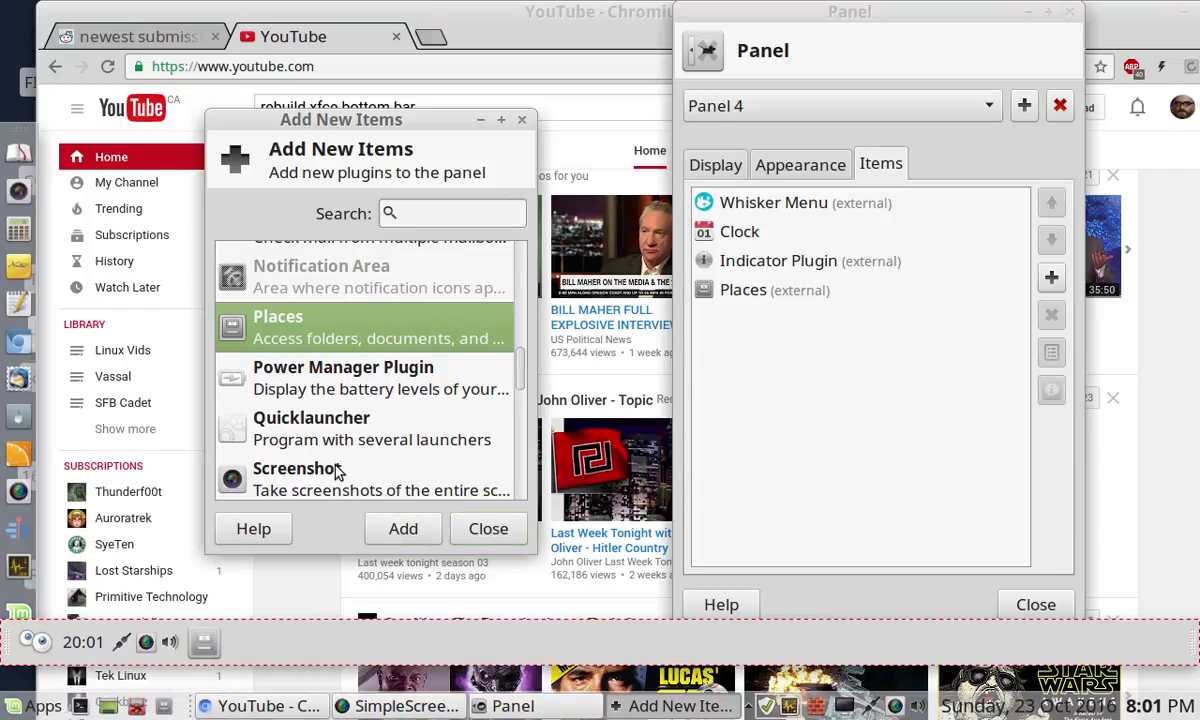
left_click(342, 474)
scroll(338, 472, "down", 3)
scroll(337, 470, "down", 1)
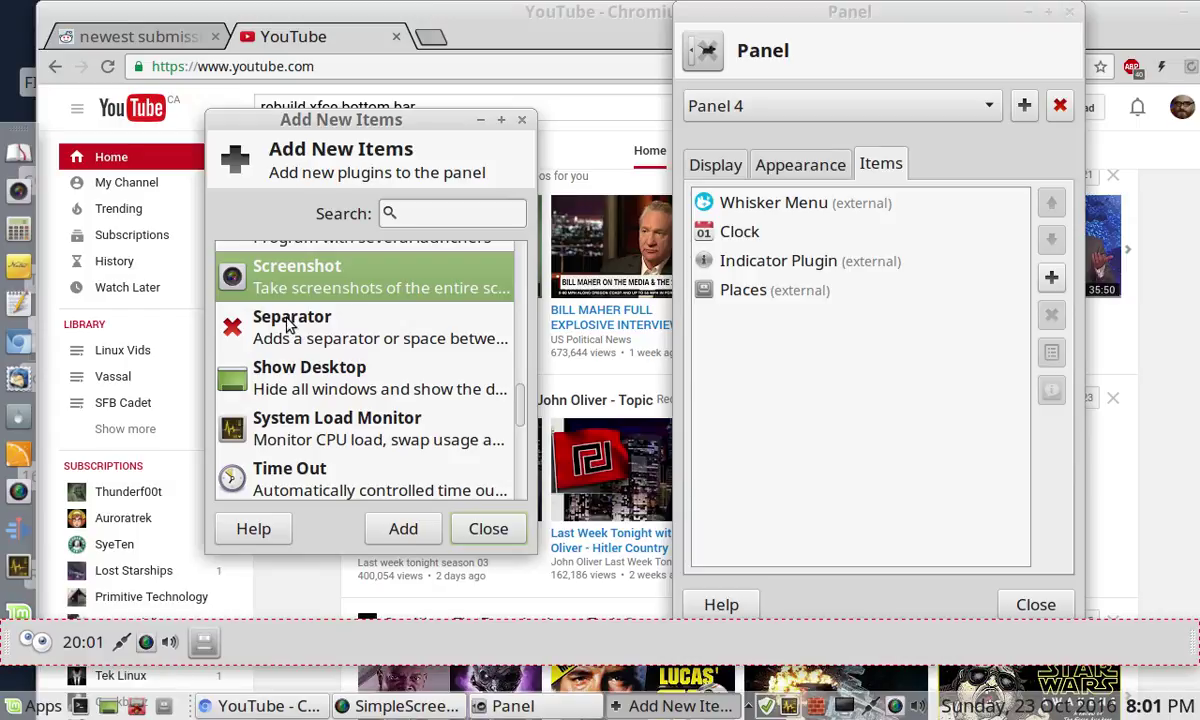
- Add a Separator to Panel 4 and move the Clock after it
left_click(761, 235)
left_click(1050, 242)
left_click(1050, 242)
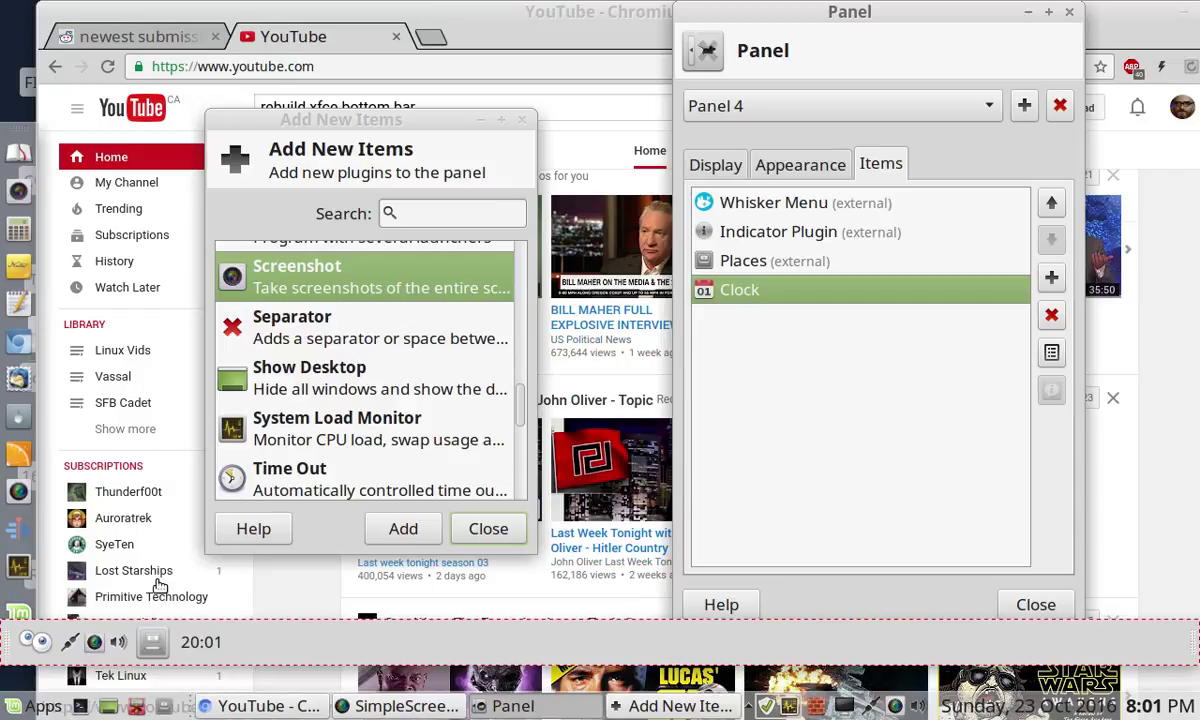
left_click(262, 316)
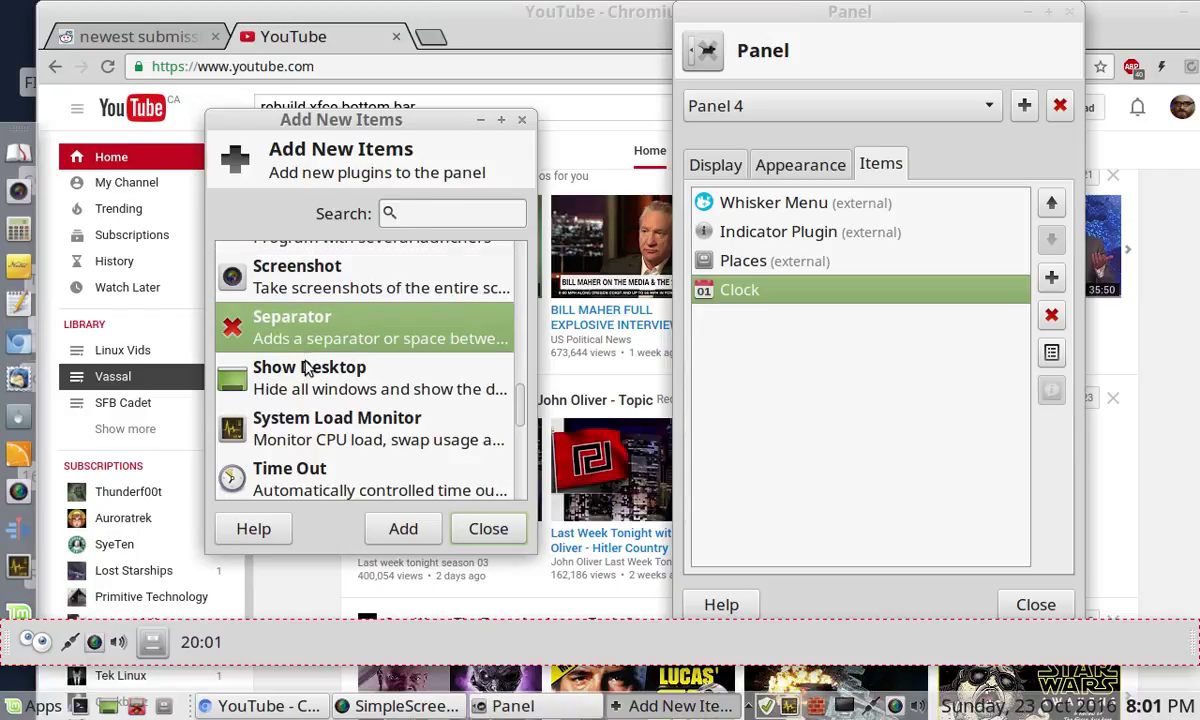
left_click(404, 530)
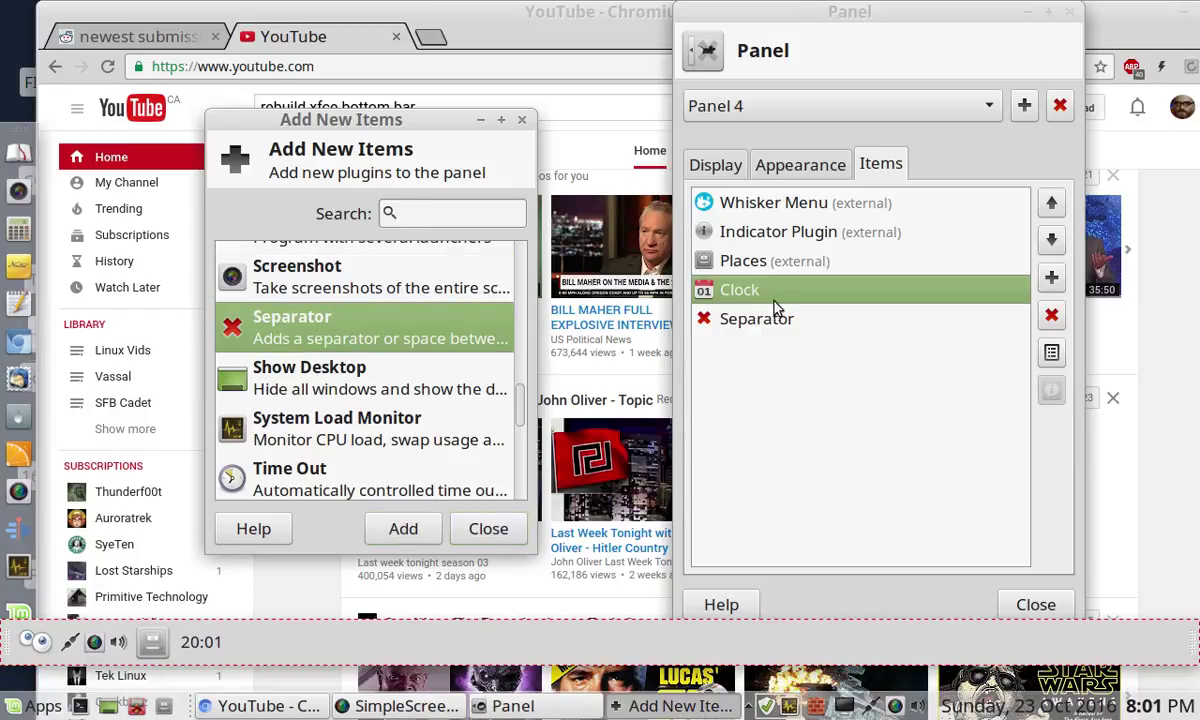
left_click(1051, 239)
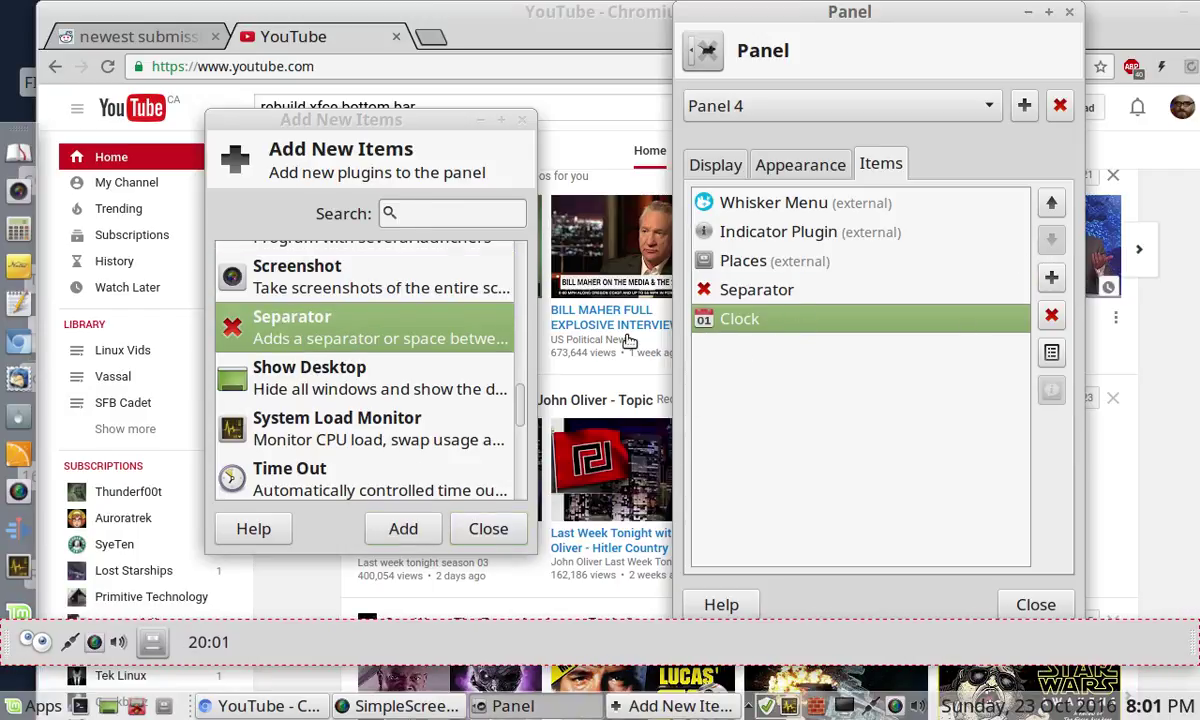
- Turn on Expand in the separator's properties
right_click(180, 652)
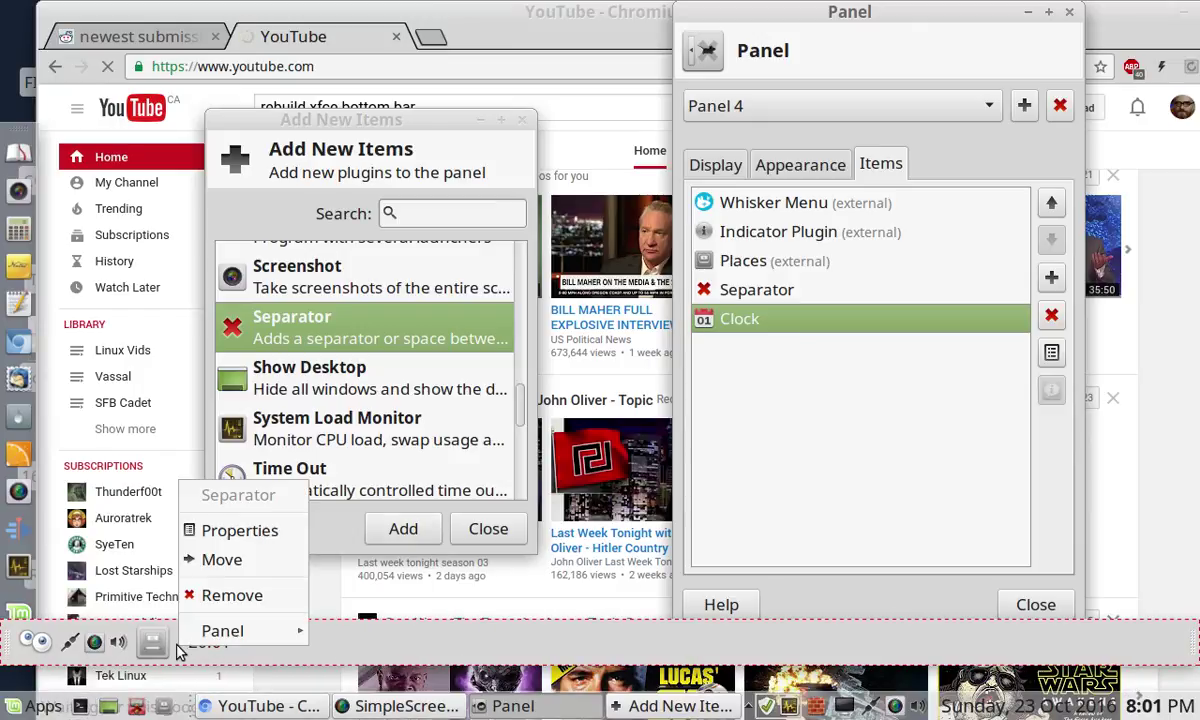
left_click(250, 531)
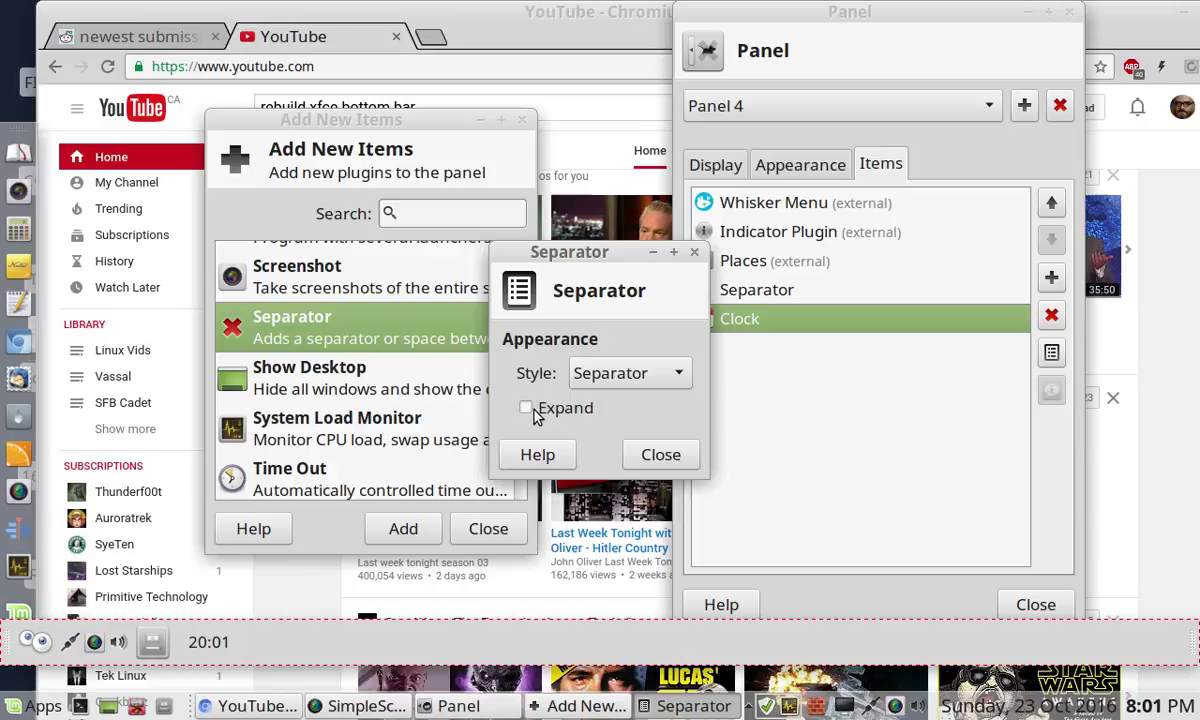
left_click(527, 409)
left_click(660, 455)
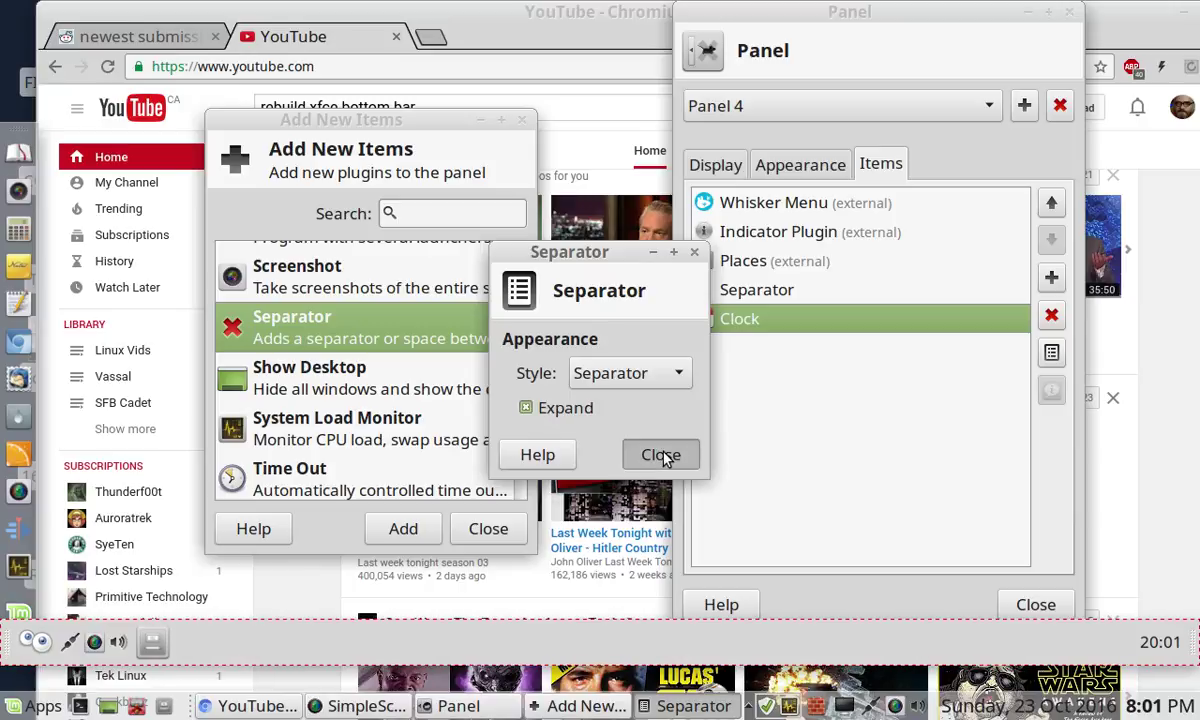
mouse_move(1157, 648)
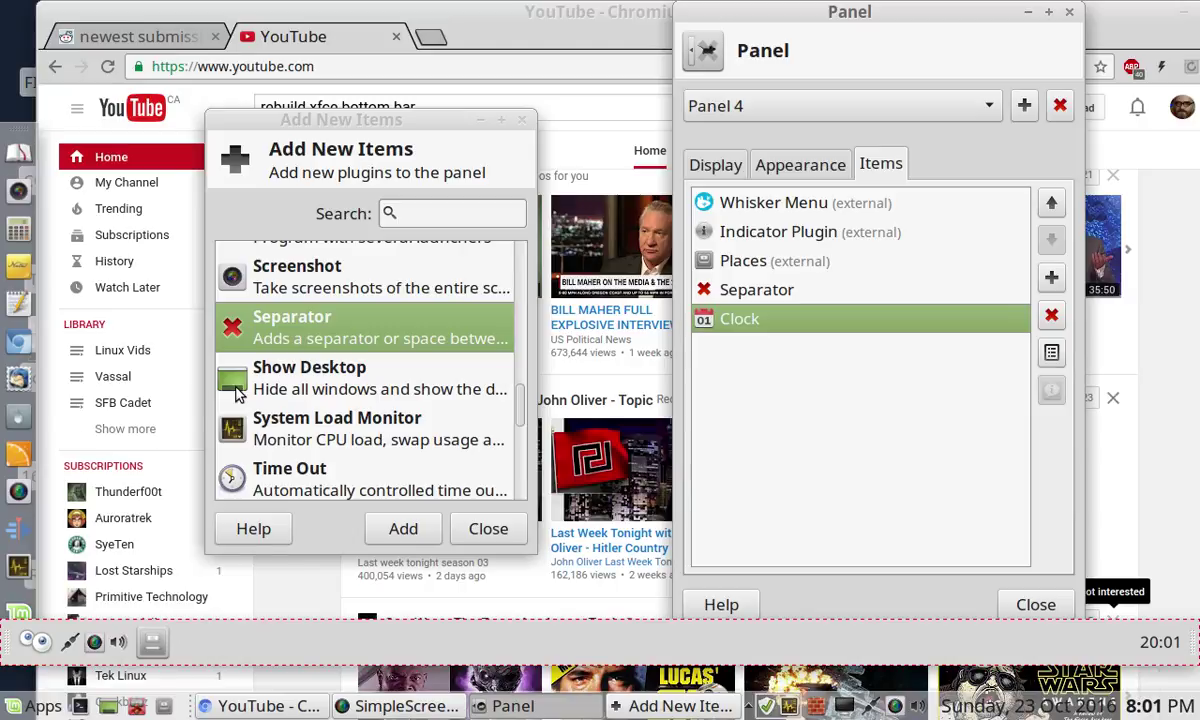
- Add Show Desktop and move it up to second place, right after Whisker Menu
left_click(340, 383)
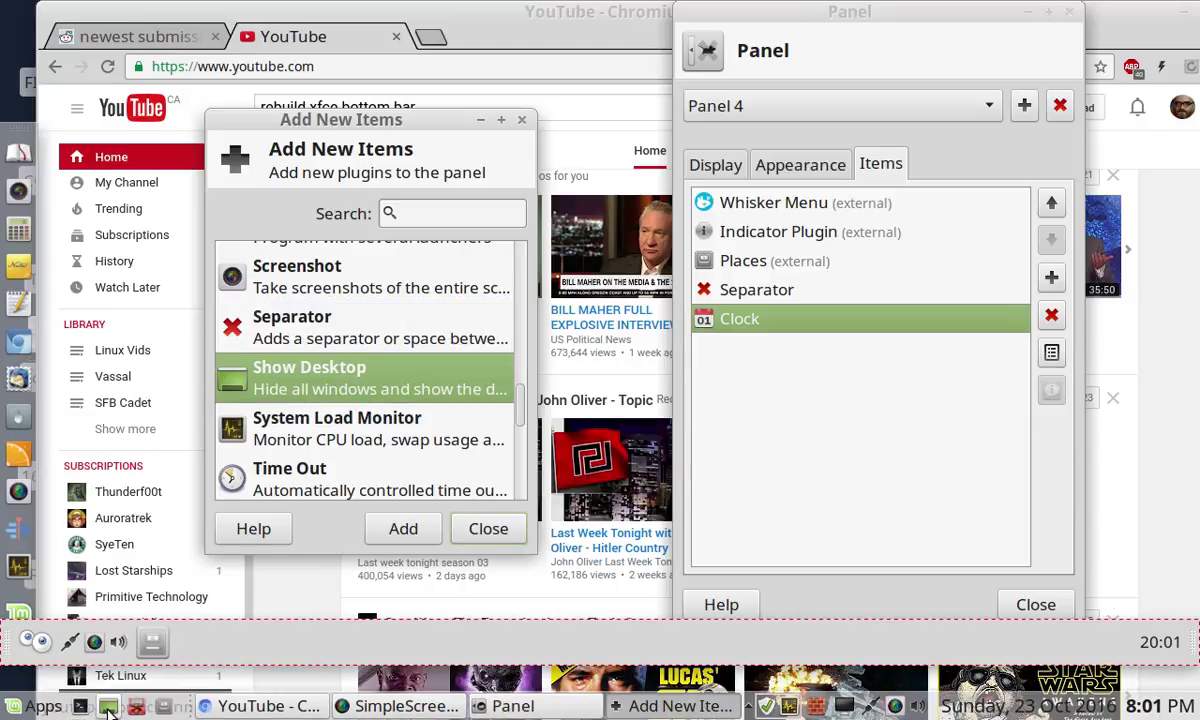
left_click(403, 528)
left_click(830, 349)
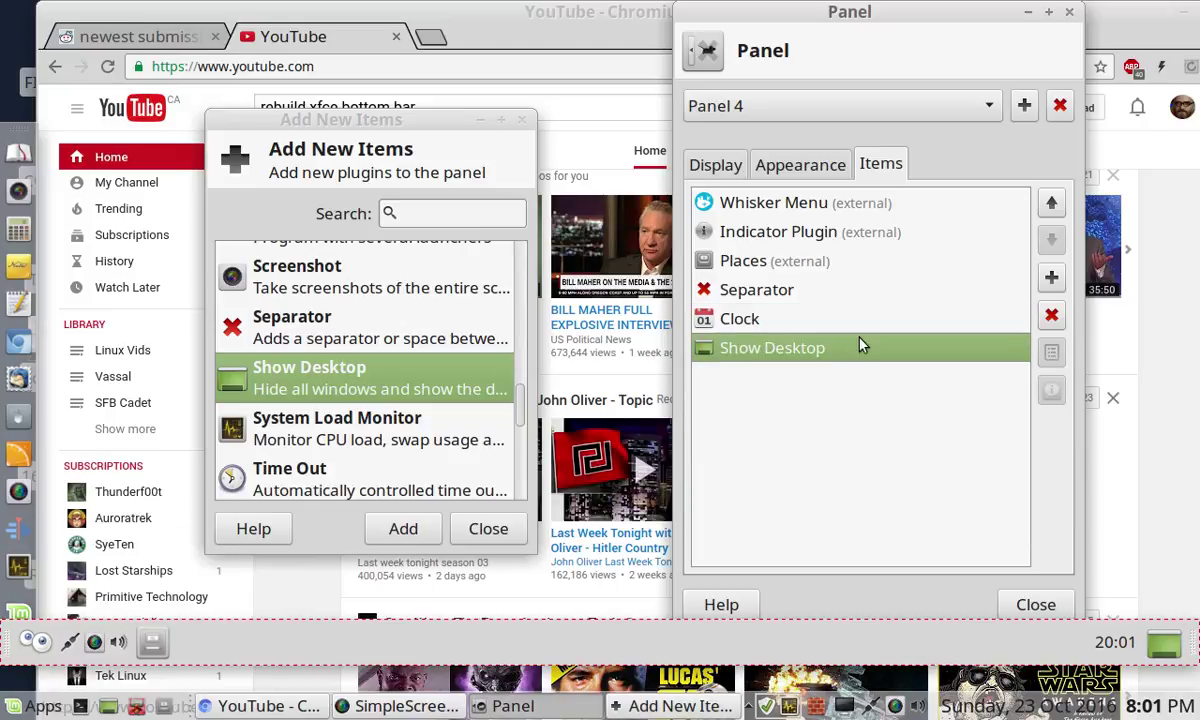
left_click(1051, 203)
left_click(1051, 203)
left_click(1051, 203)
left_click(1051, 203)
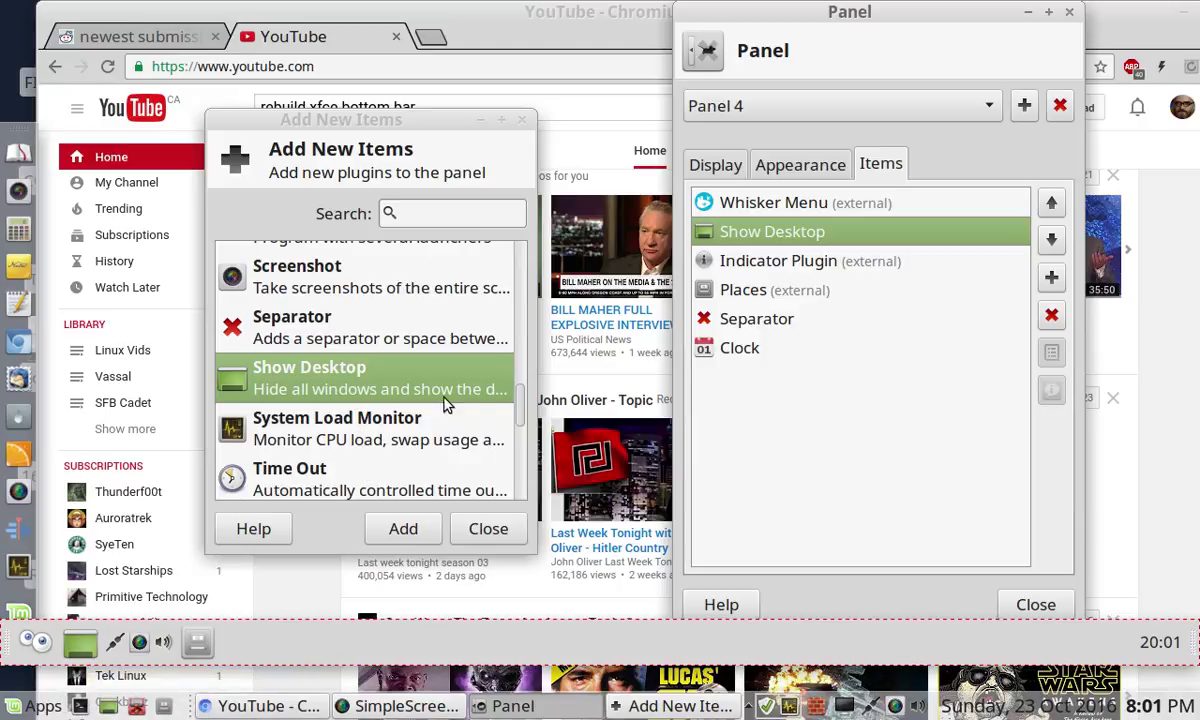
left_click_drag(521, 385, 516, 452)
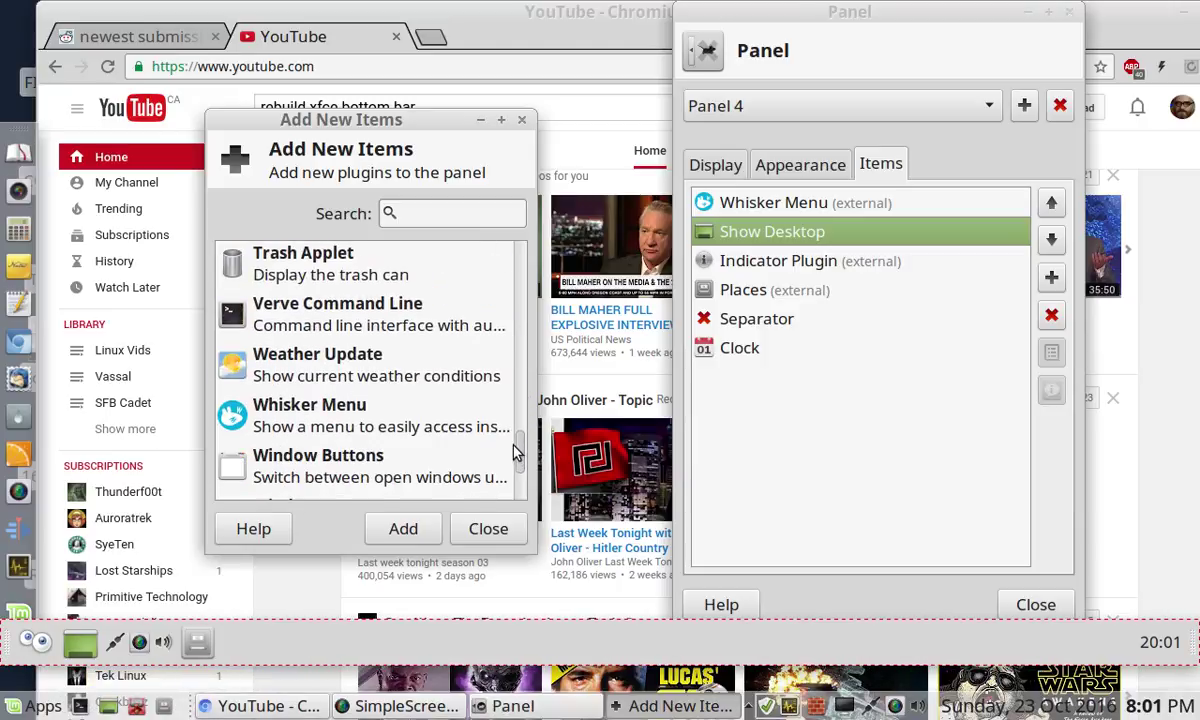
left_click(294, 302)
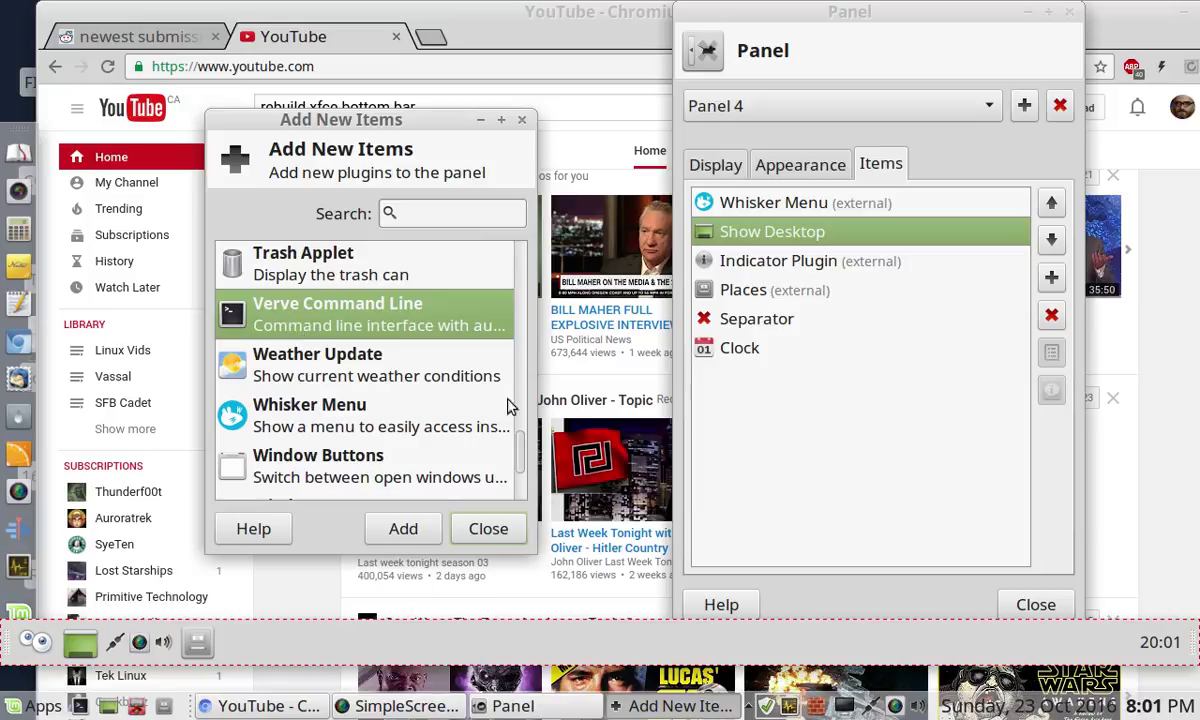
scroll(488, 400, "up", 10)
- Add a new Launcher to Panel 4 that starts Xfce Terminal
left_click(320, 290)
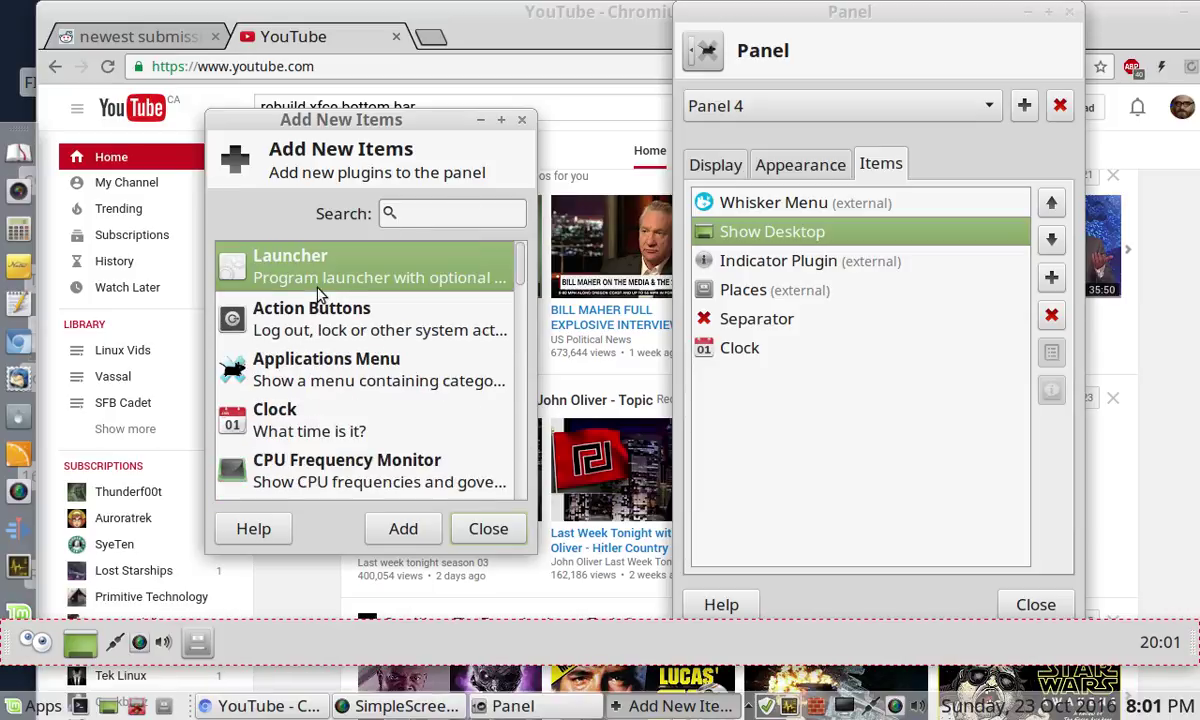
left_click(397, 530)
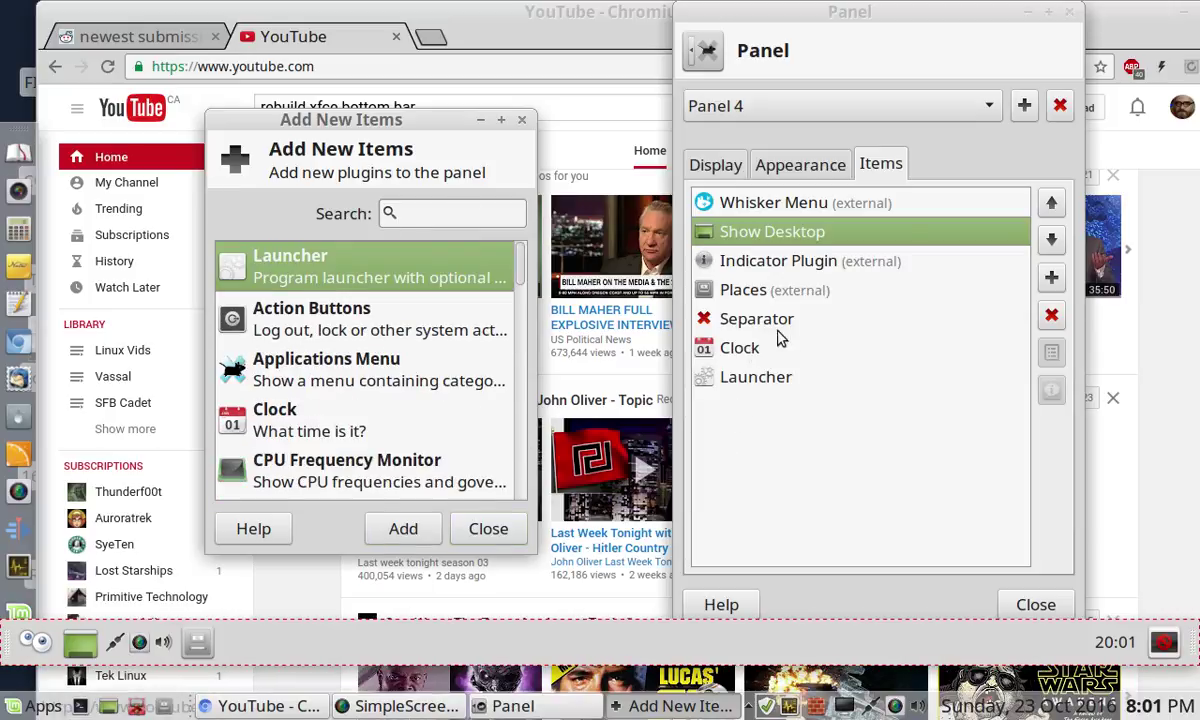
left_click(771, 376)
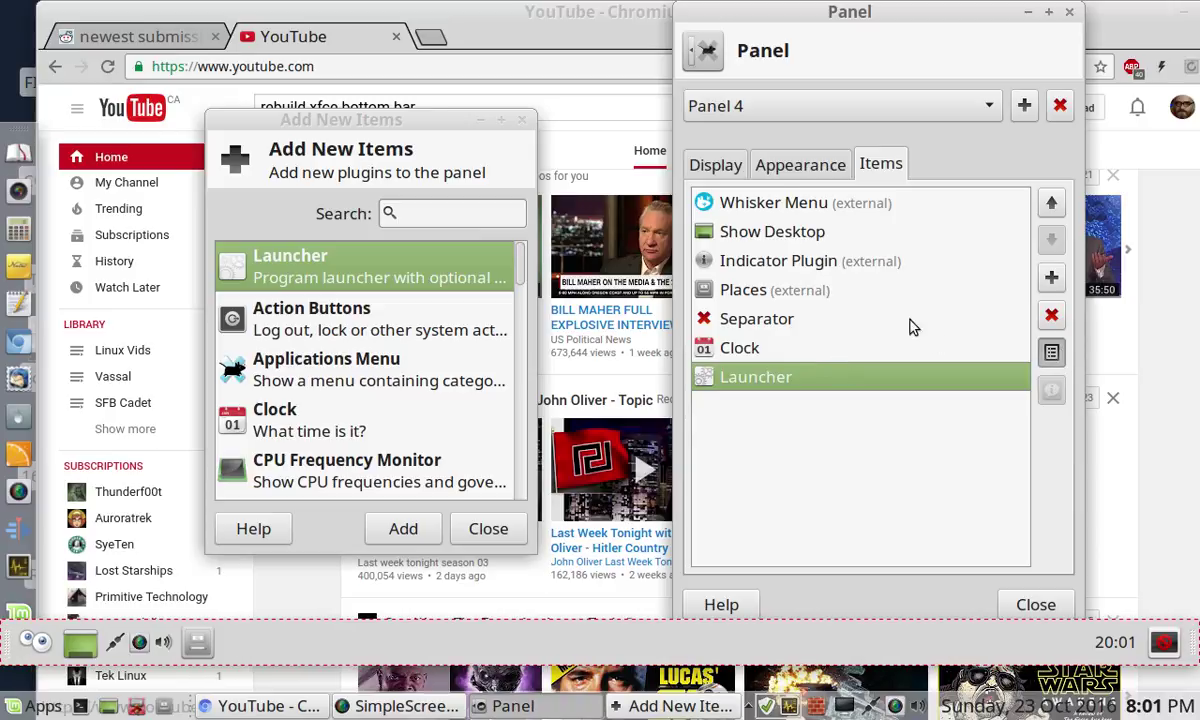
left_click(740, 364)
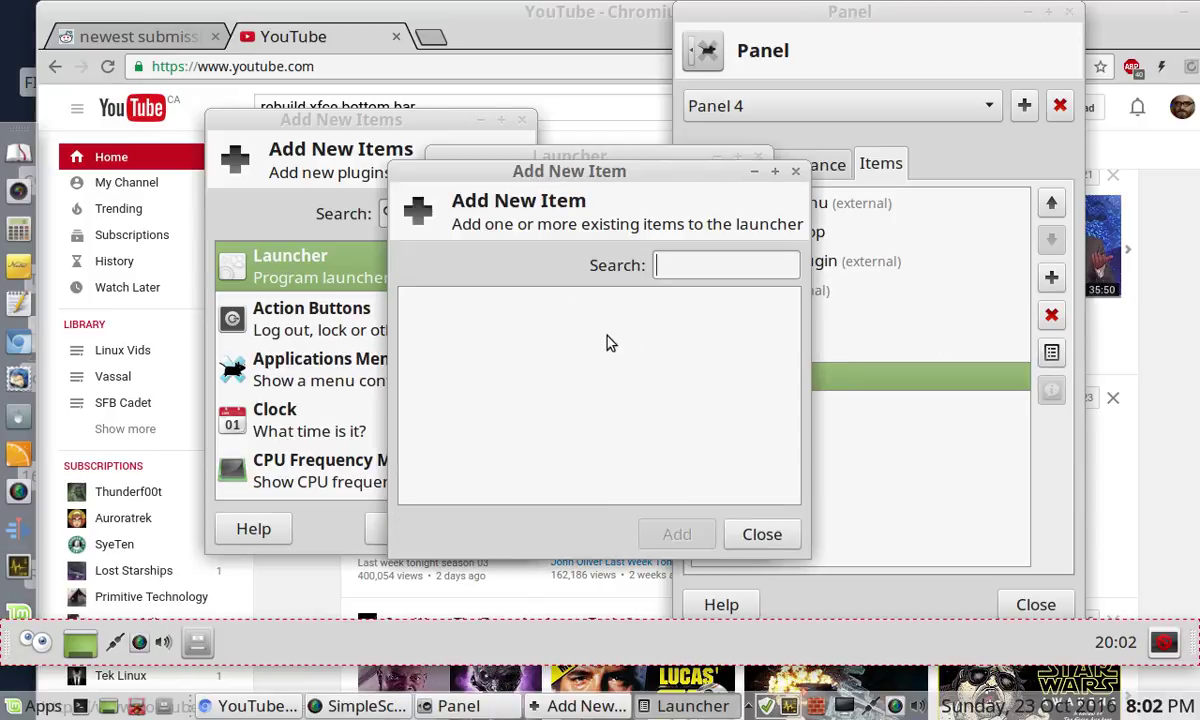
type("xf")
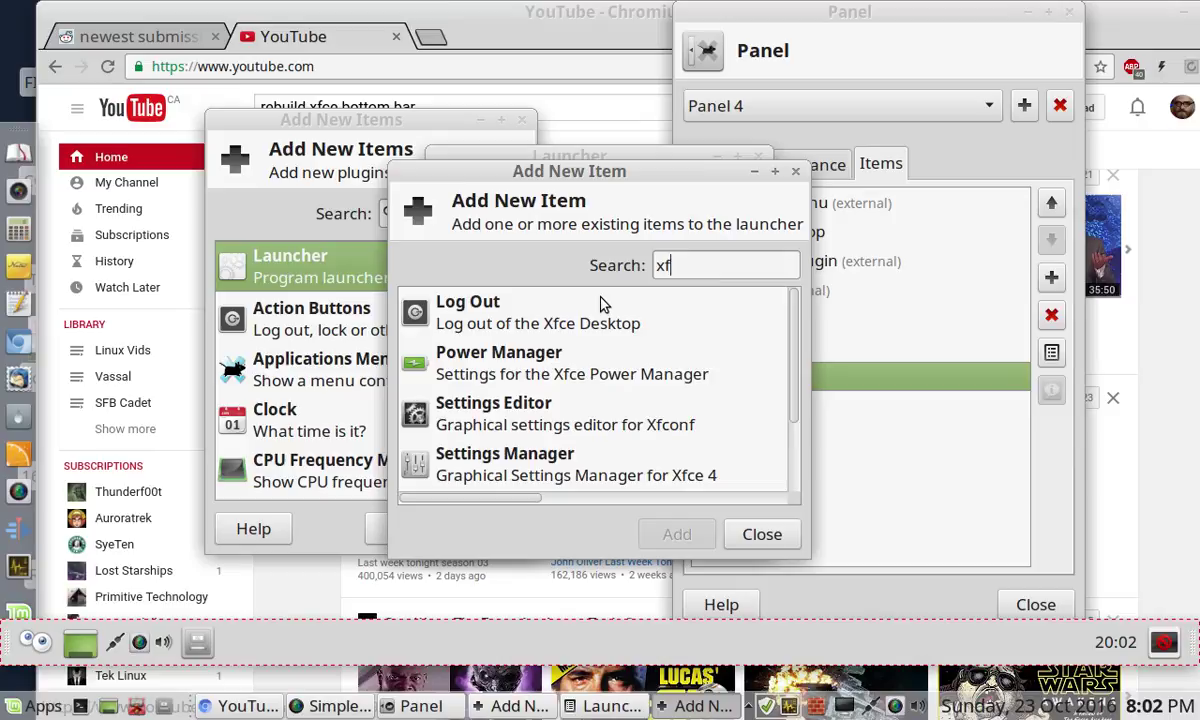
type("ce t")
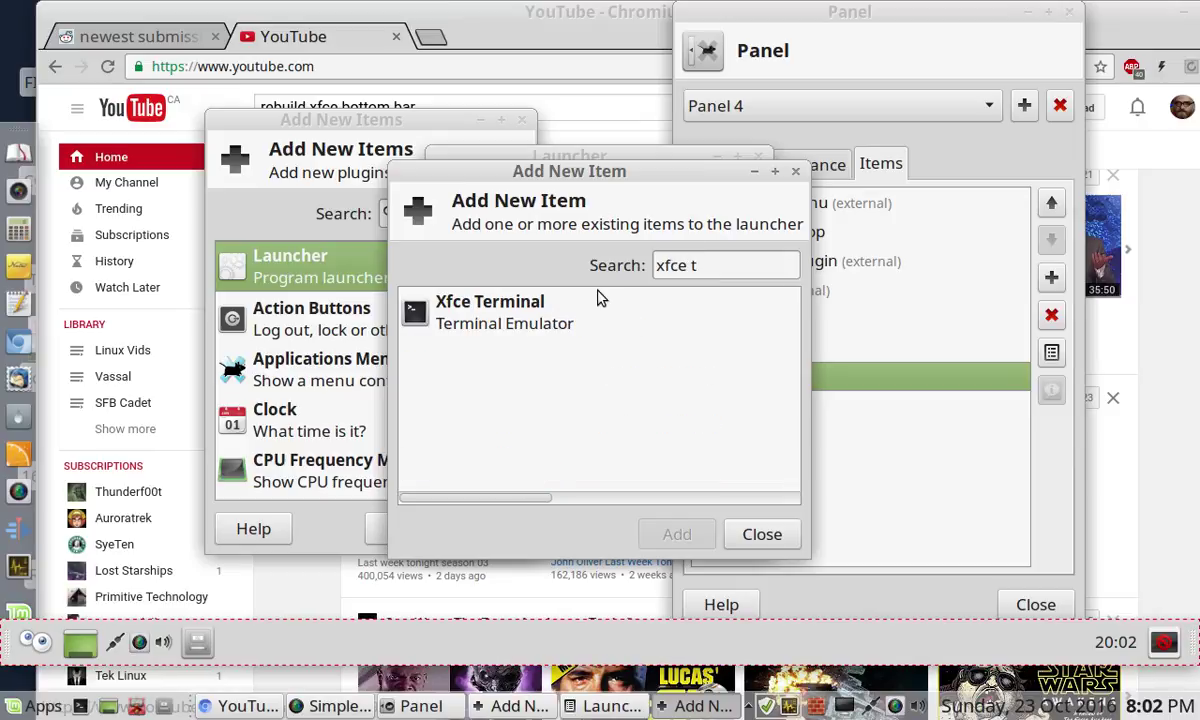
left_click(598, 300)
left_click(672, 534)
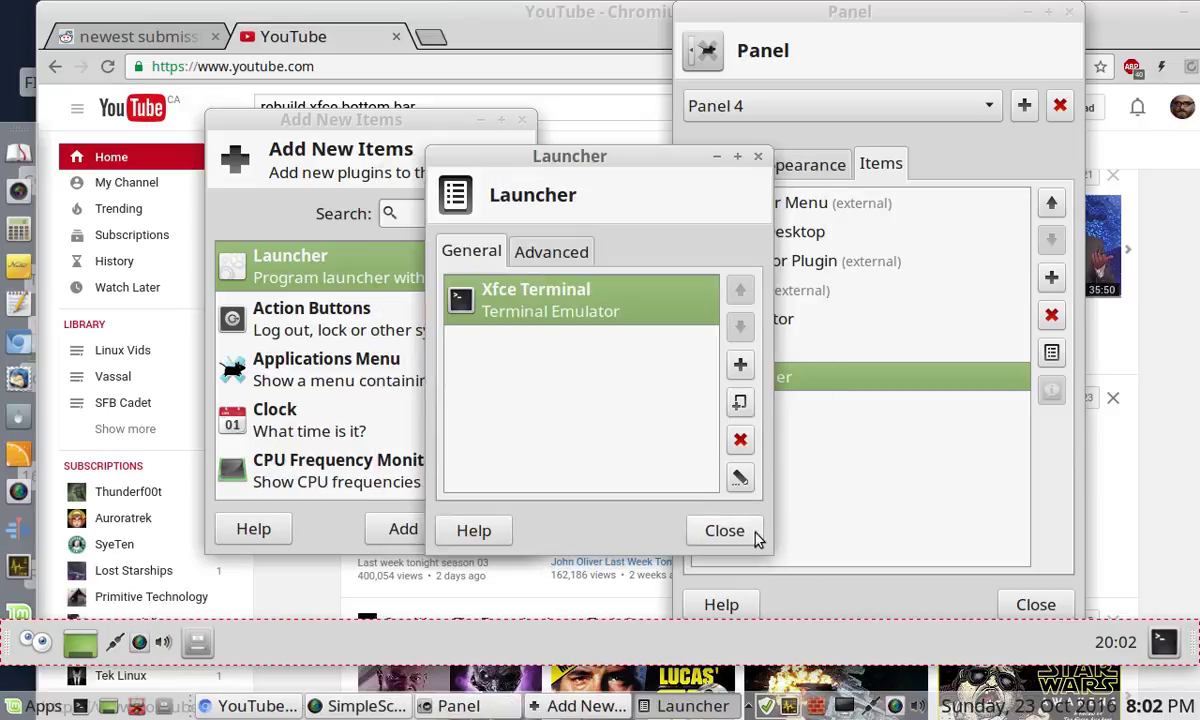
left_click(754, 535)
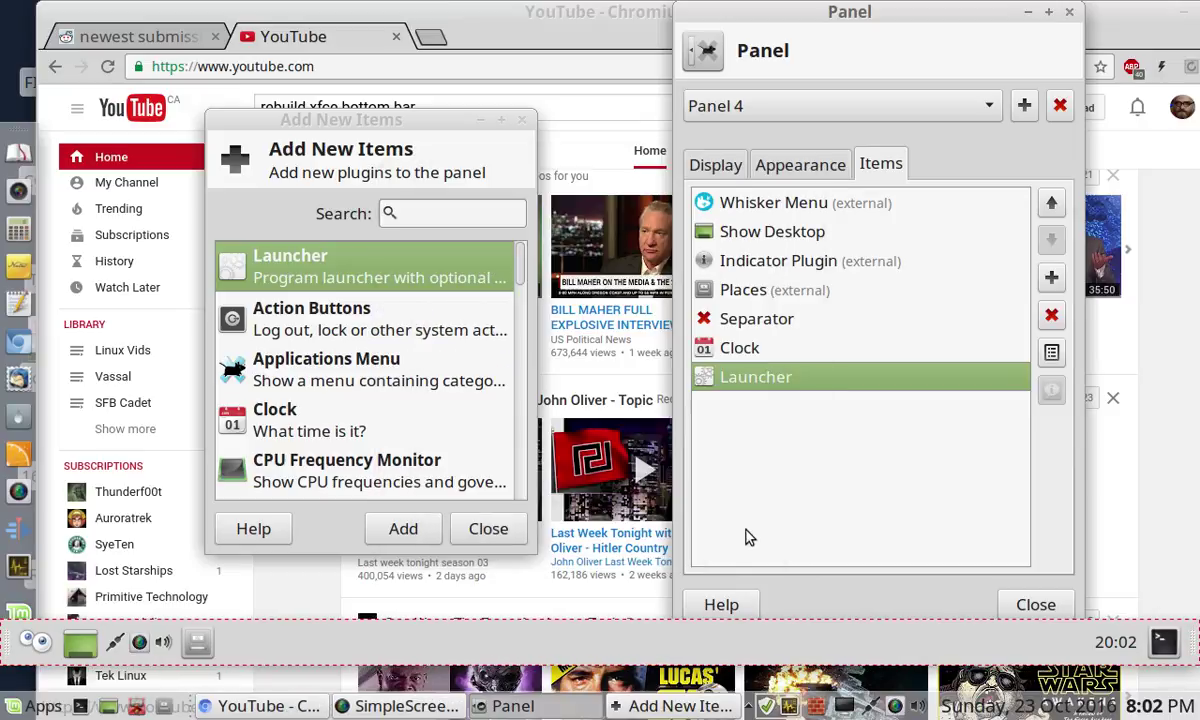
- Move the Terminal launcher up to second place, then move Places above Indicator Plugin
left_click(1052, 200)
left_click(1052, 200)
left_click(1052, 200)
left_click(1052, 201)
left_click(1053, 203)
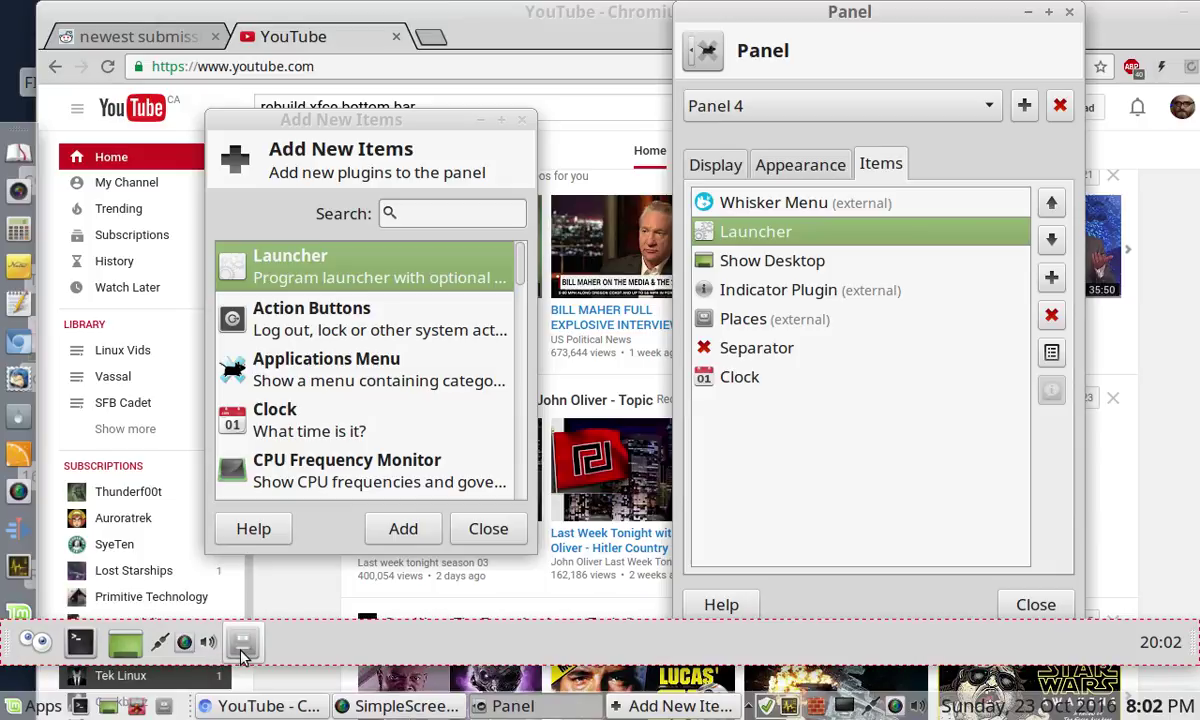
left_click(762, 312)
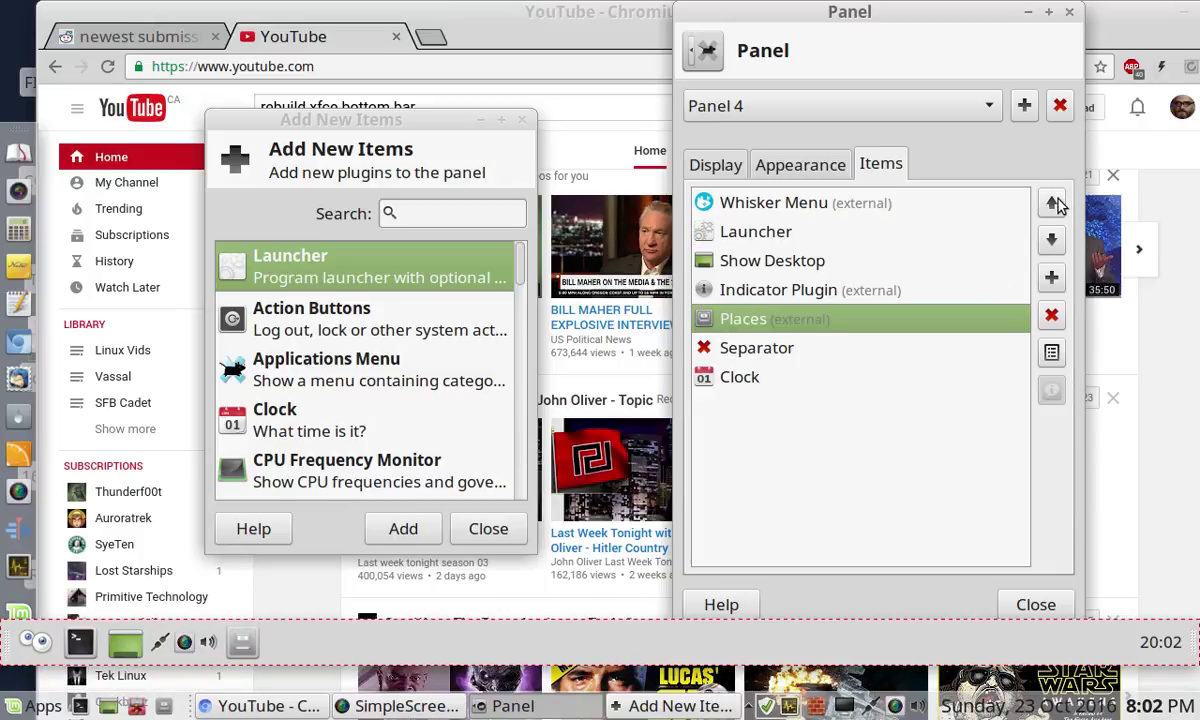
left_click(1052, 204)
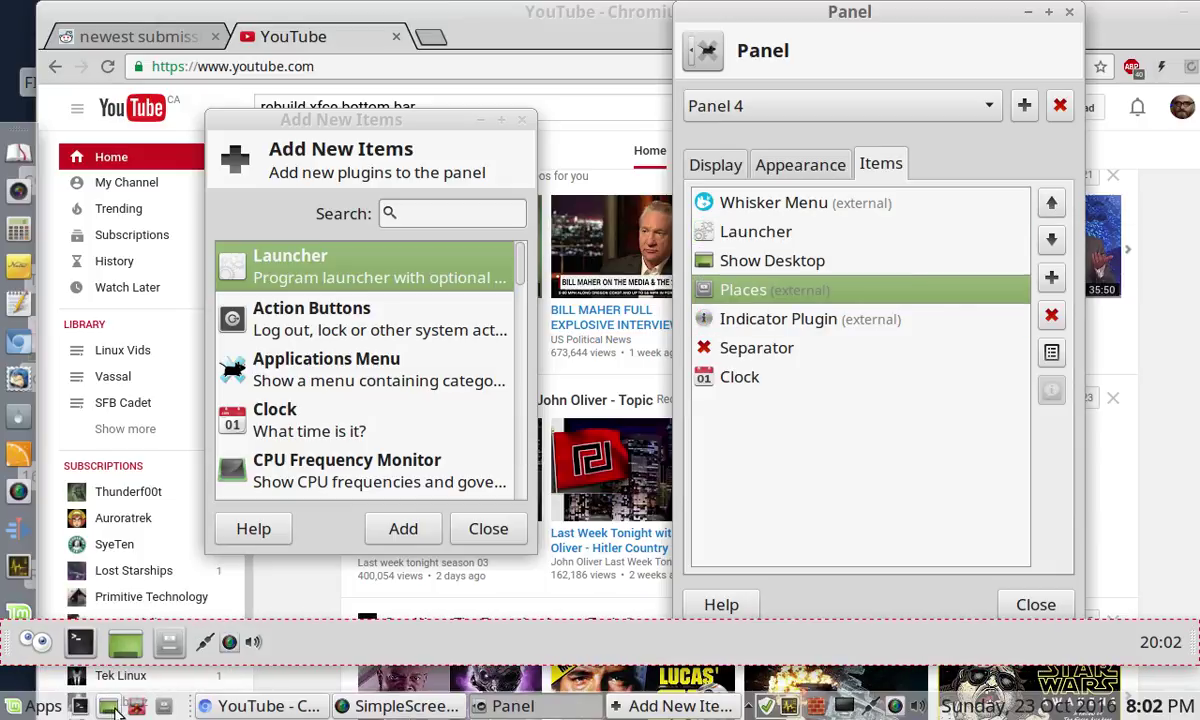
- Add a second Launcher to Panel 4 holding Thunar File Manager
left_click(397, 276)
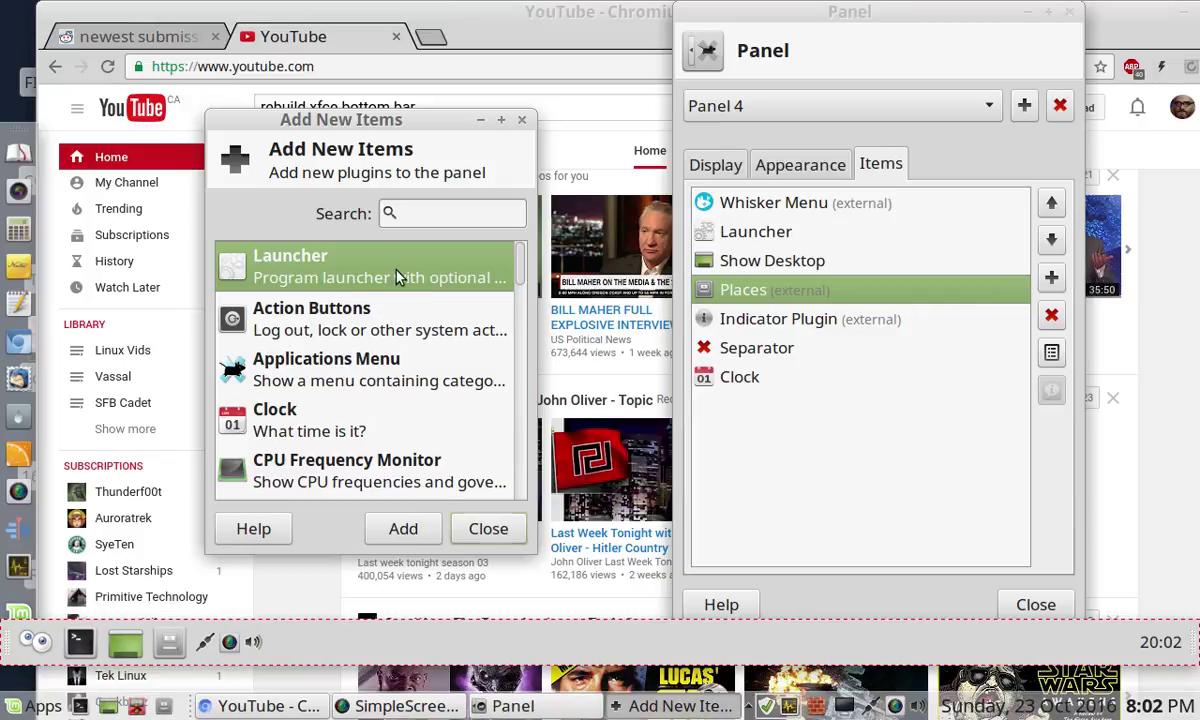
left_click(403, 530)
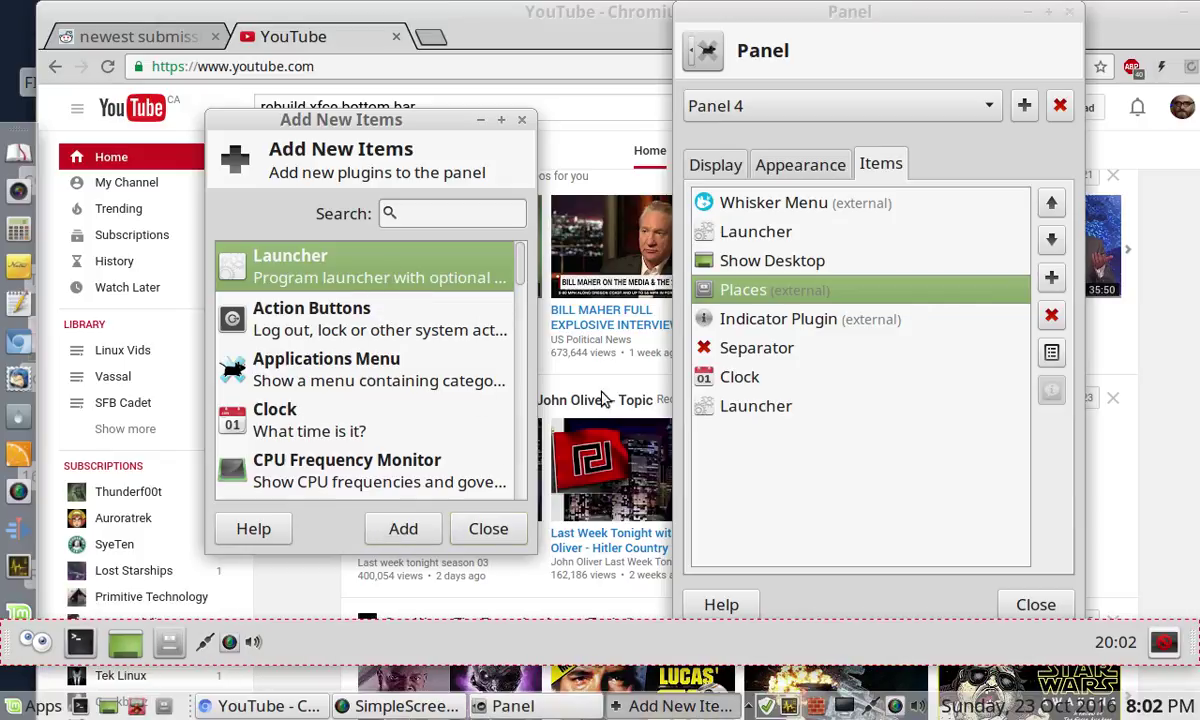
left_click(752, 406)
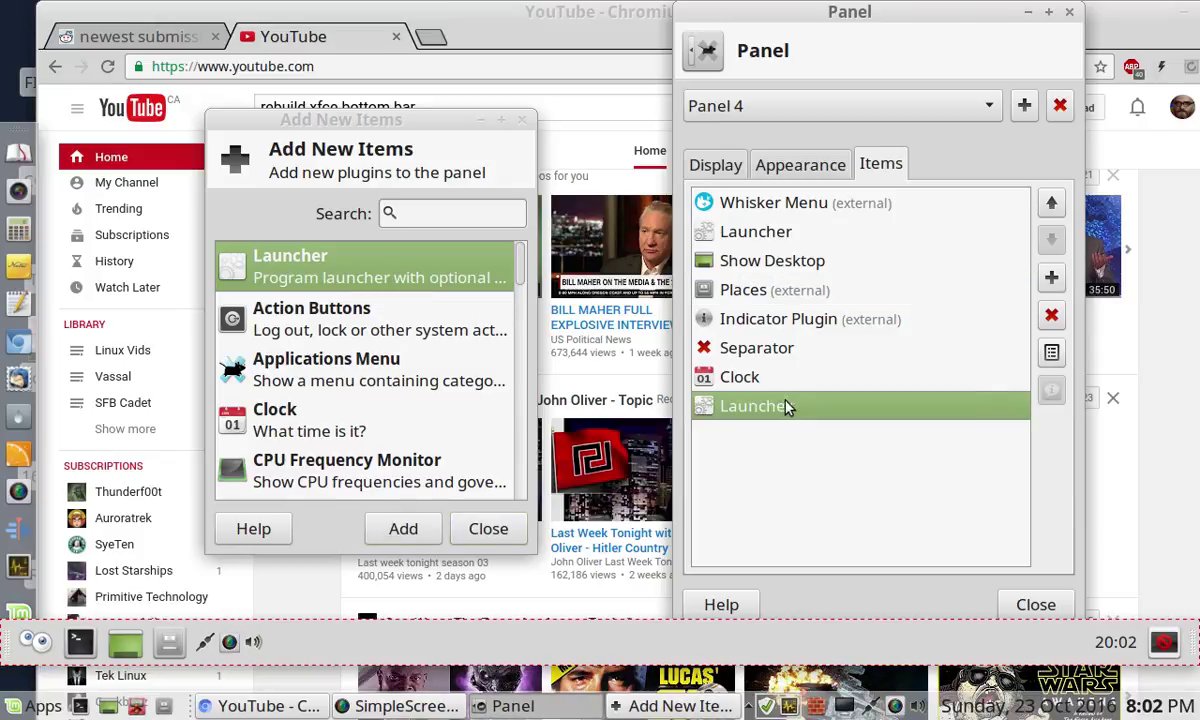
left_click(1052, 352)
left_click(738, 363)
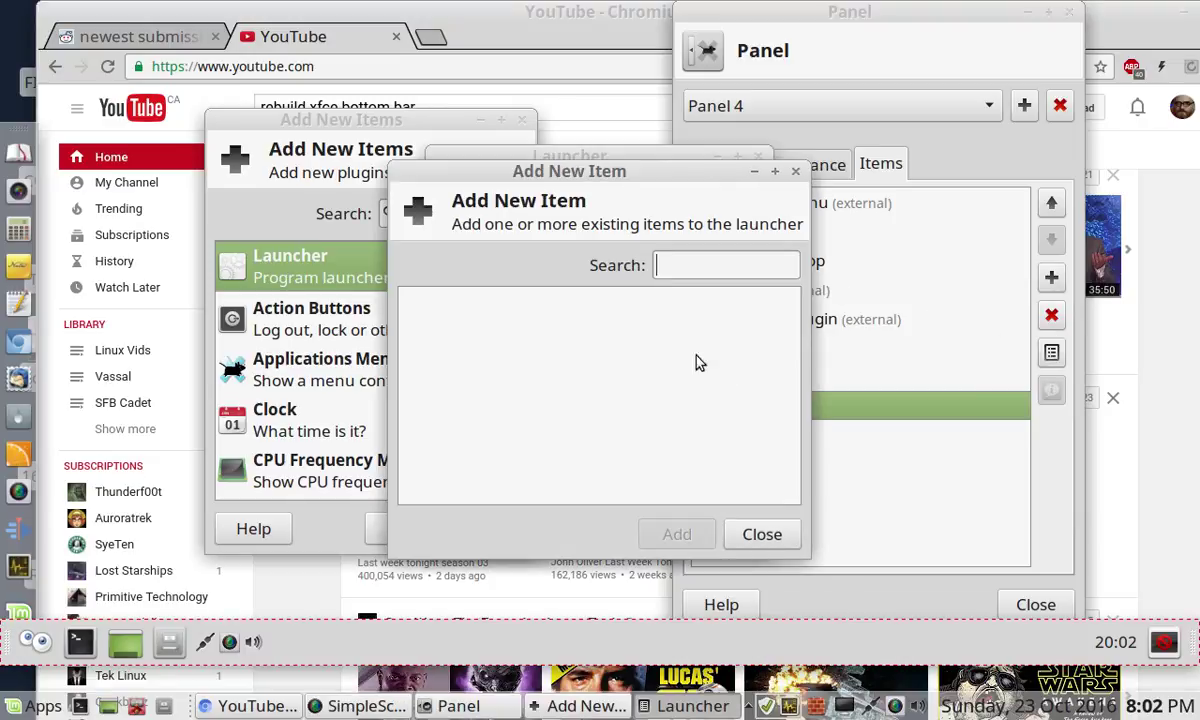
type("thu")
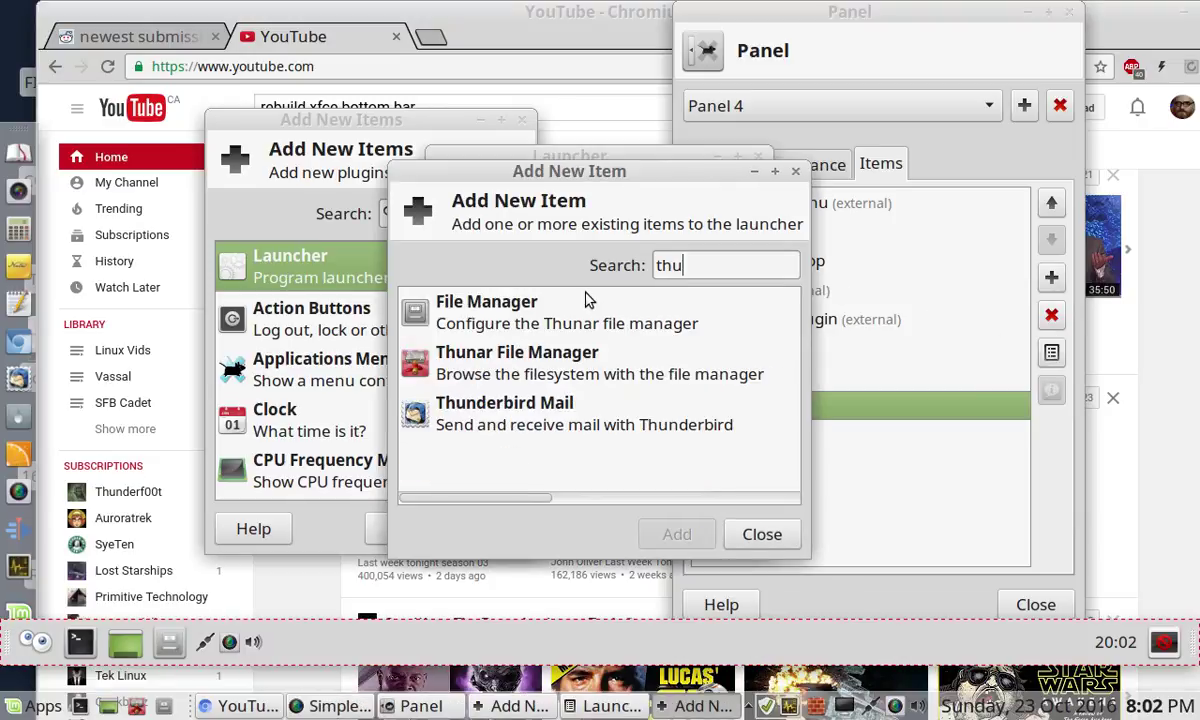
left_click(595, 358)
left_click(672, 532)
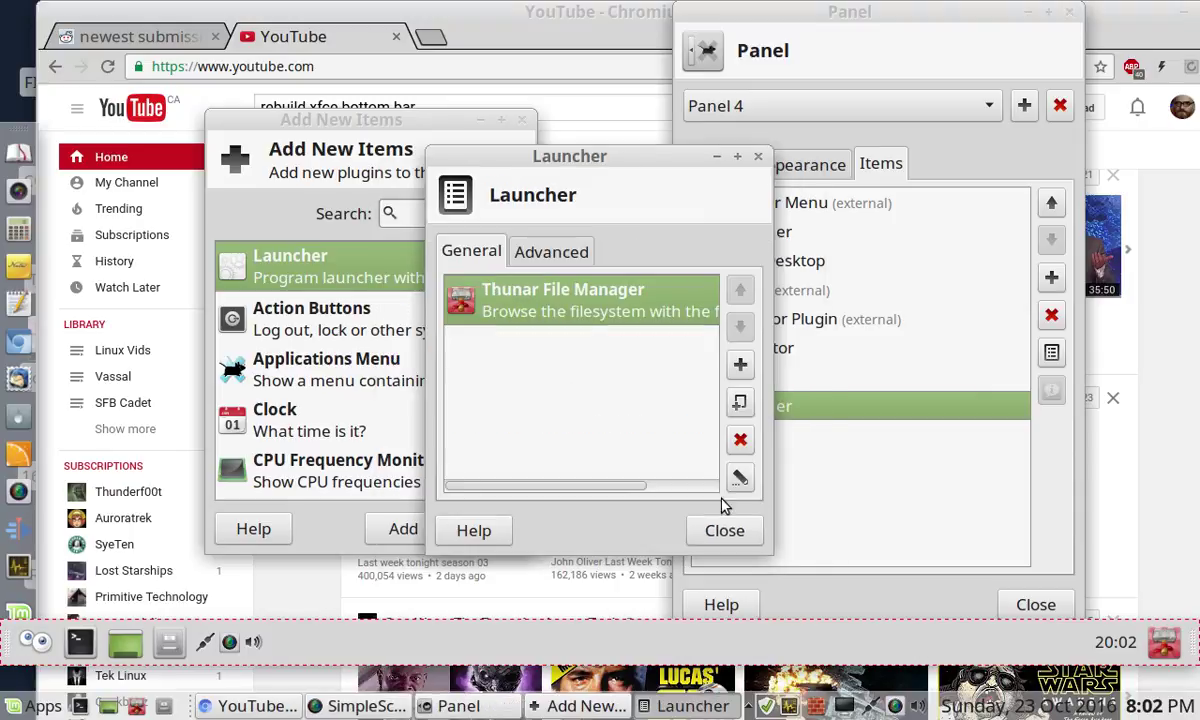
left_click(748, 532)
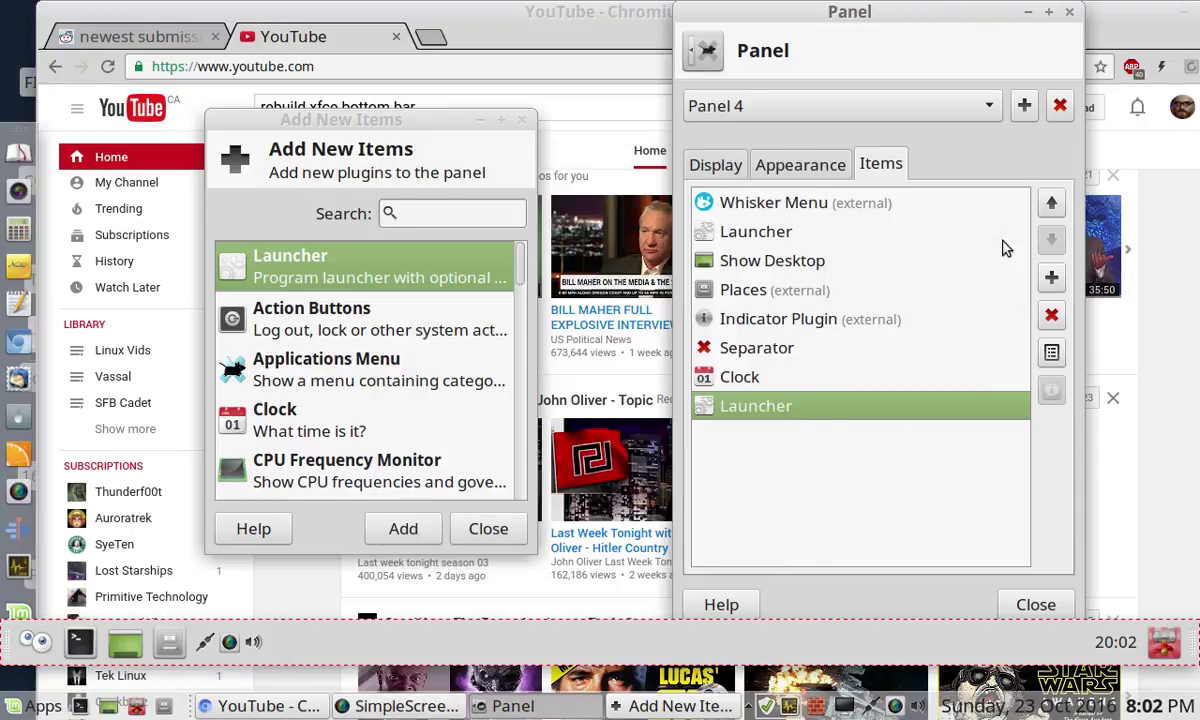
- Move the Thunar launcher up three places, between Places and Indicator Plugin
left_click(1050, 204)
left_click(1050, 204)
left_click(1050, 204)
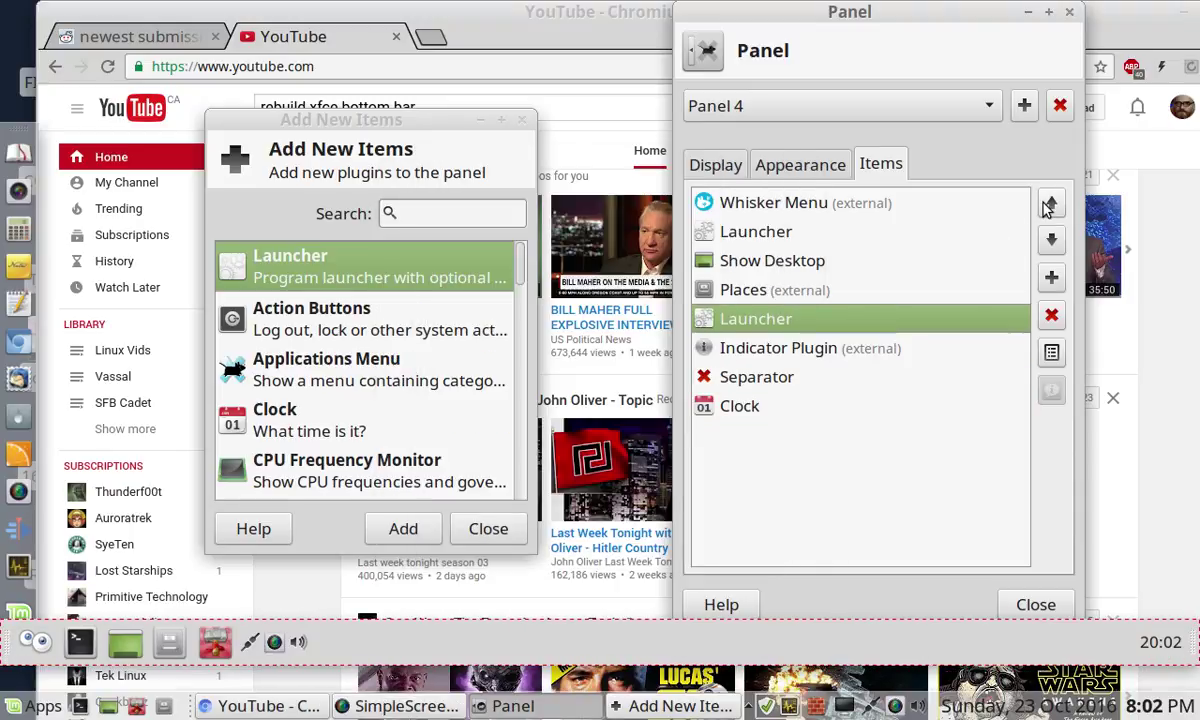
left_click(1050, 204)
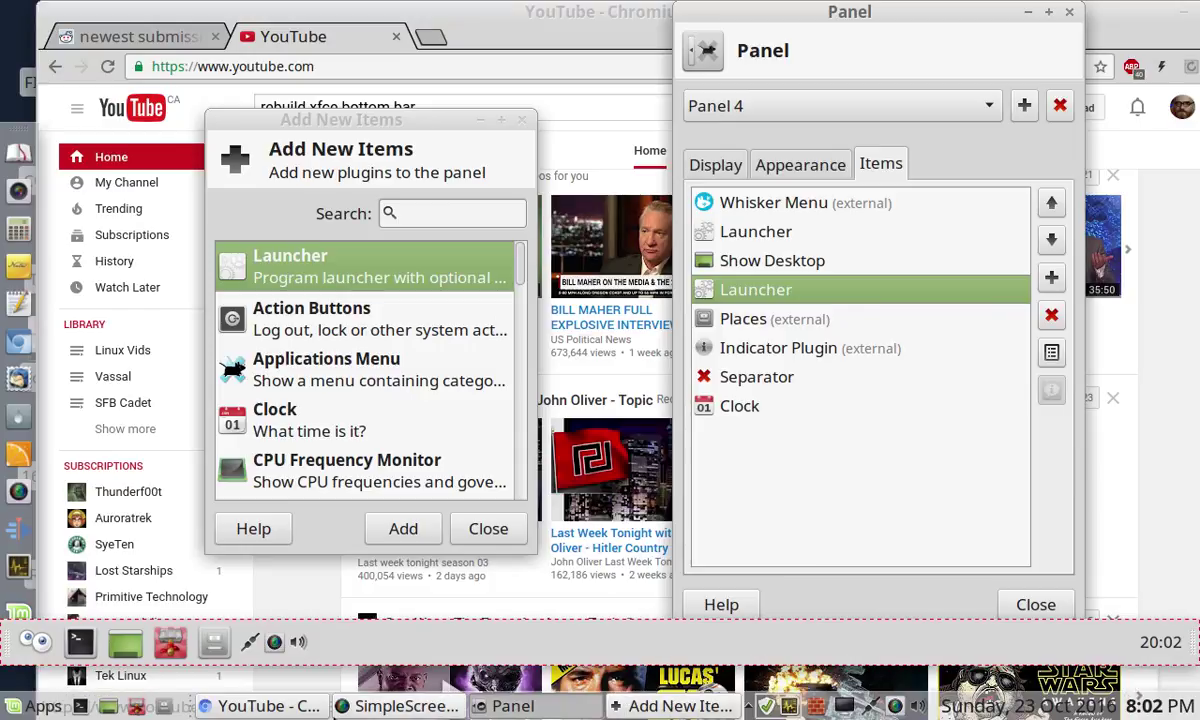
- Add the Window Buttons plugin to Panel 4
left_click(290, 362)
scroll(300, 420, "down", 10)
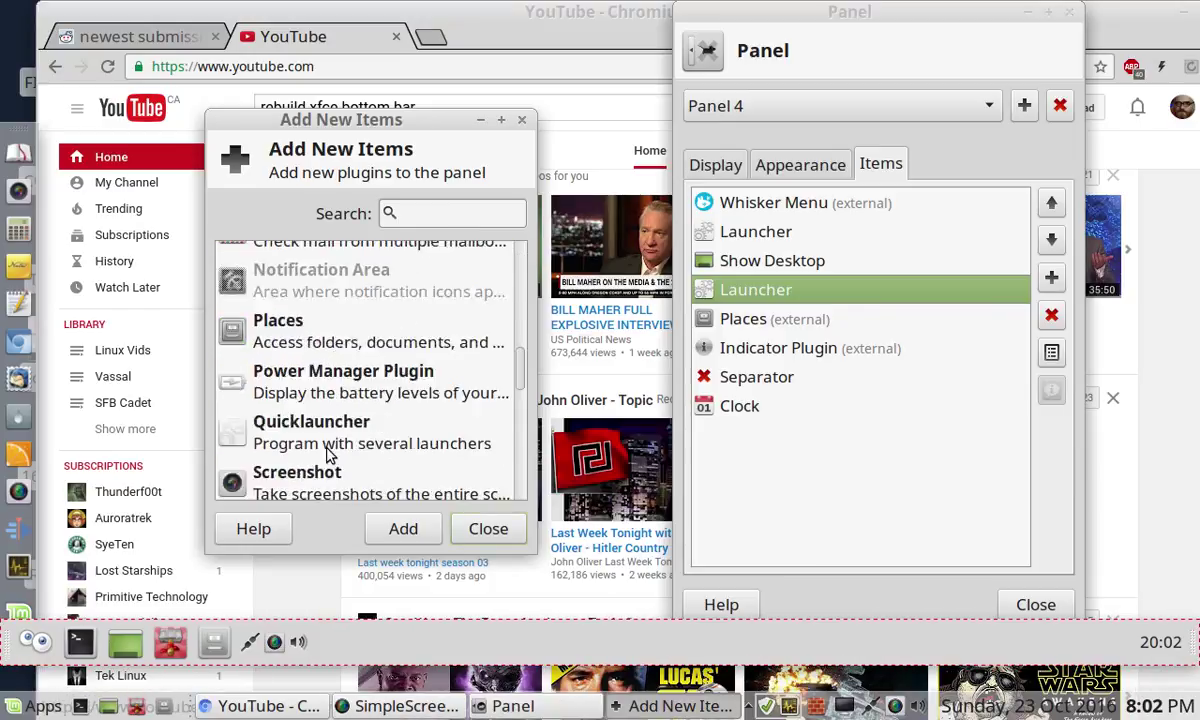
scroll(330, 455, "down", 10)
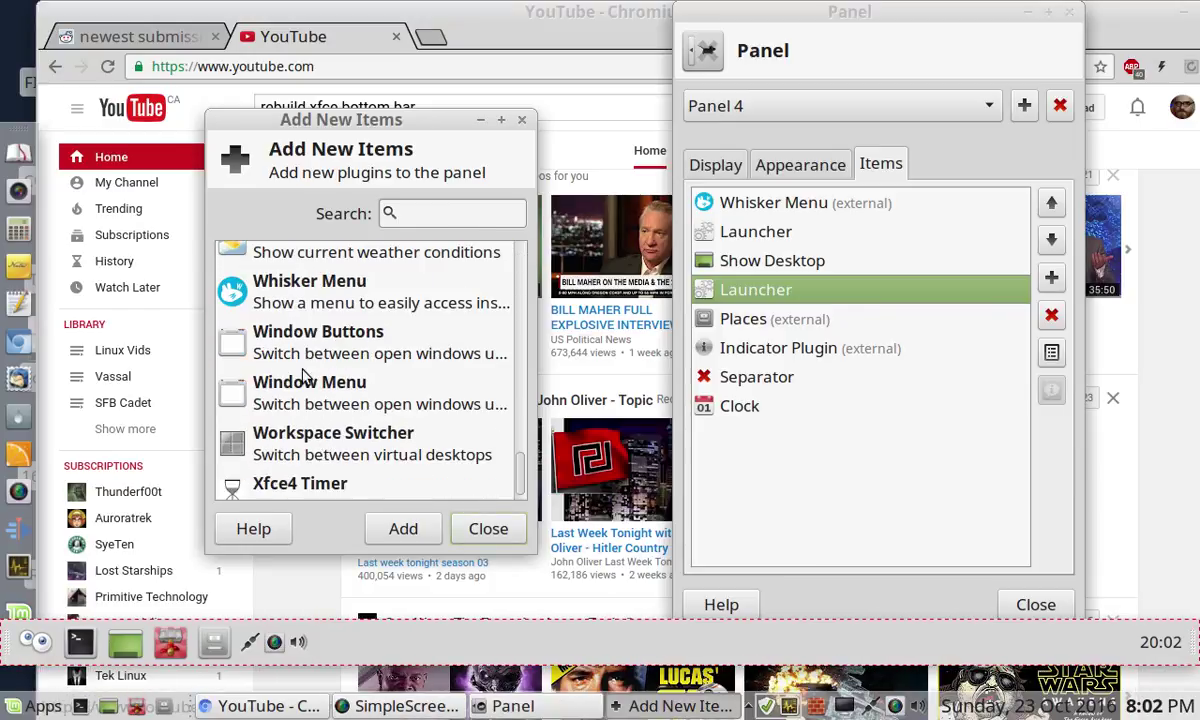
left_click(320, 340)
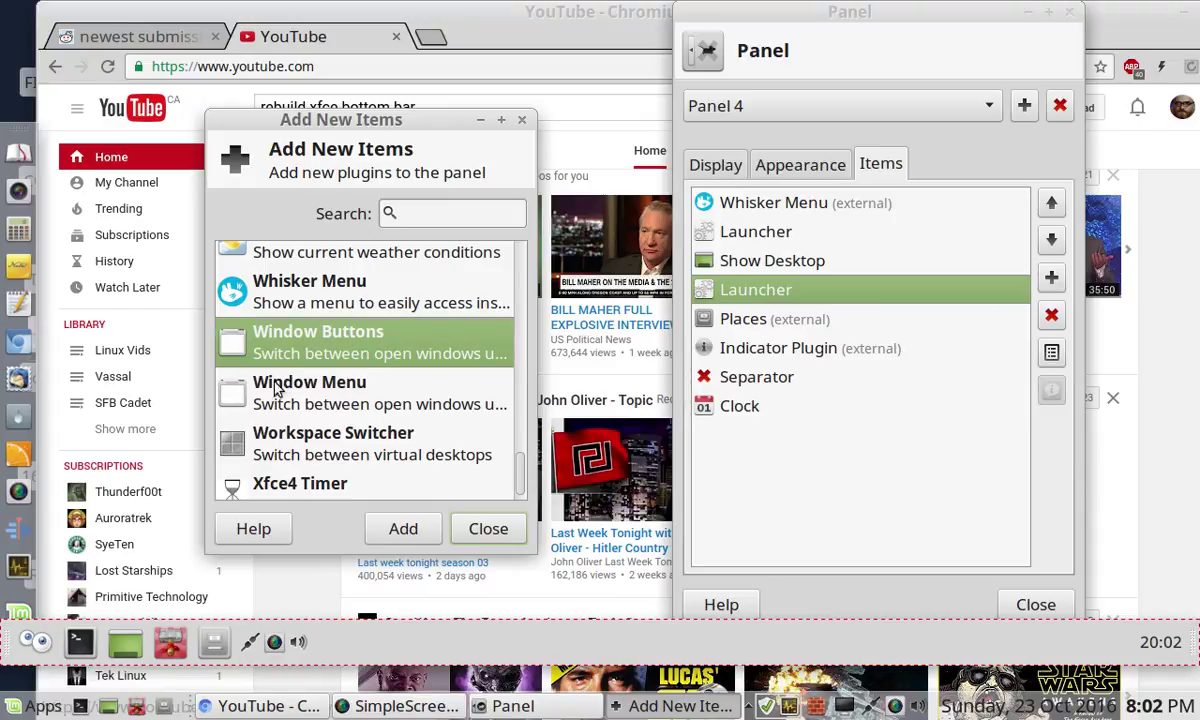
left_click(352, 385)
left_click(349, 337)
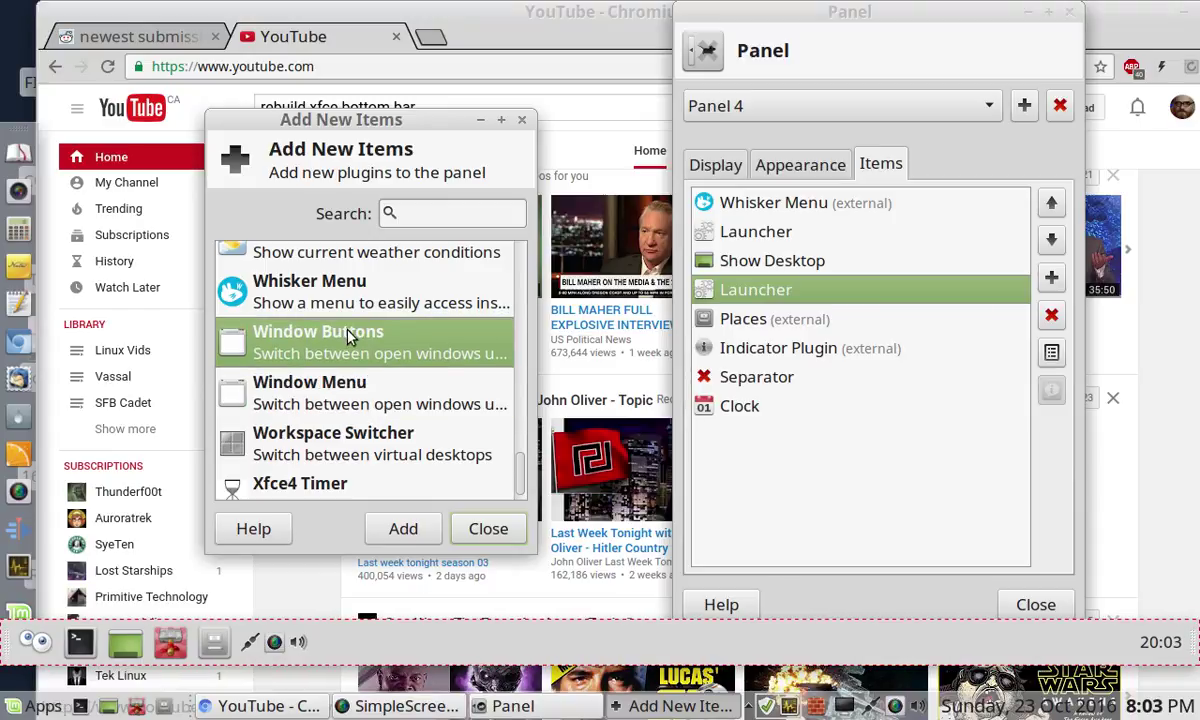
left_click(397, 529)
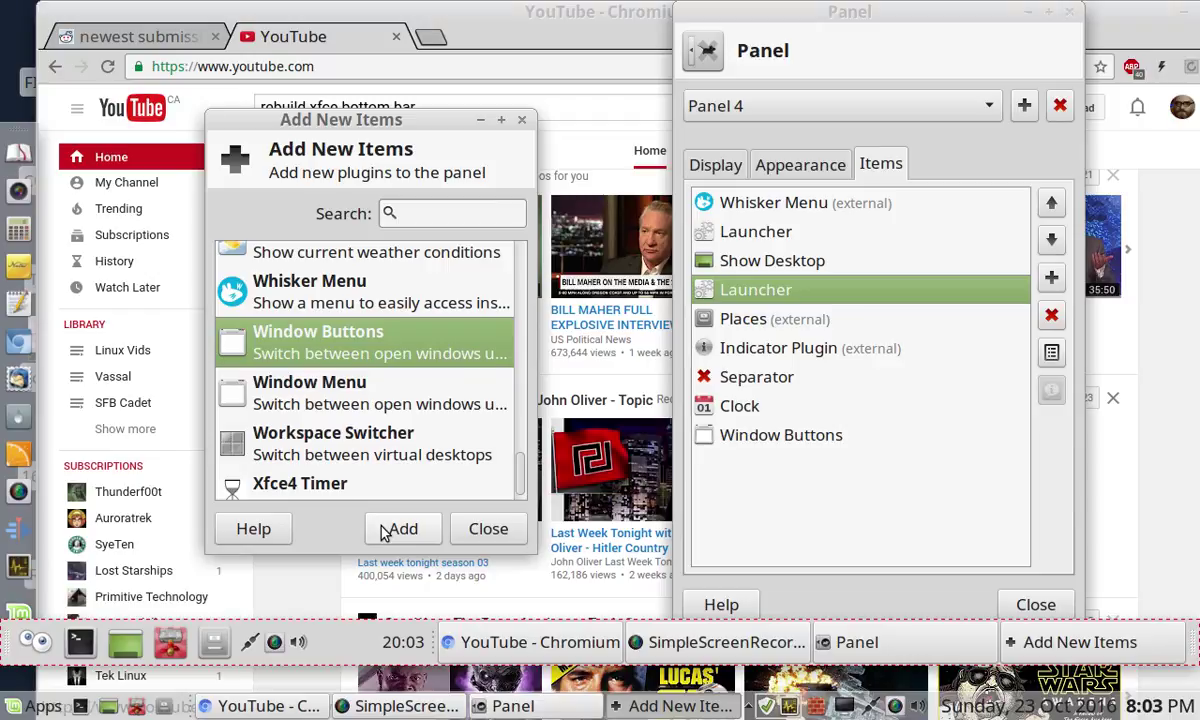
- Move Window Buttons above Clock and the Separator, then move Indicator Plugin below the Separator
left_click(742, 410)
left_click(772, 435)
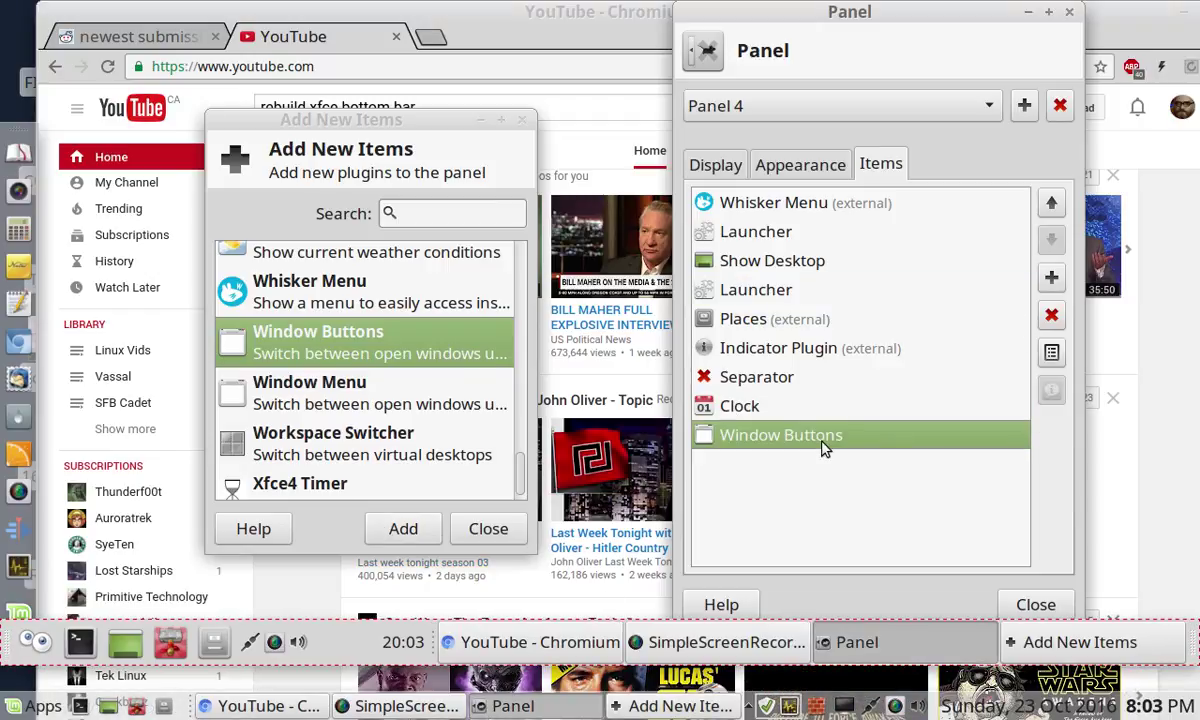
left_click(1051, 204)
left_click(1051, 204)
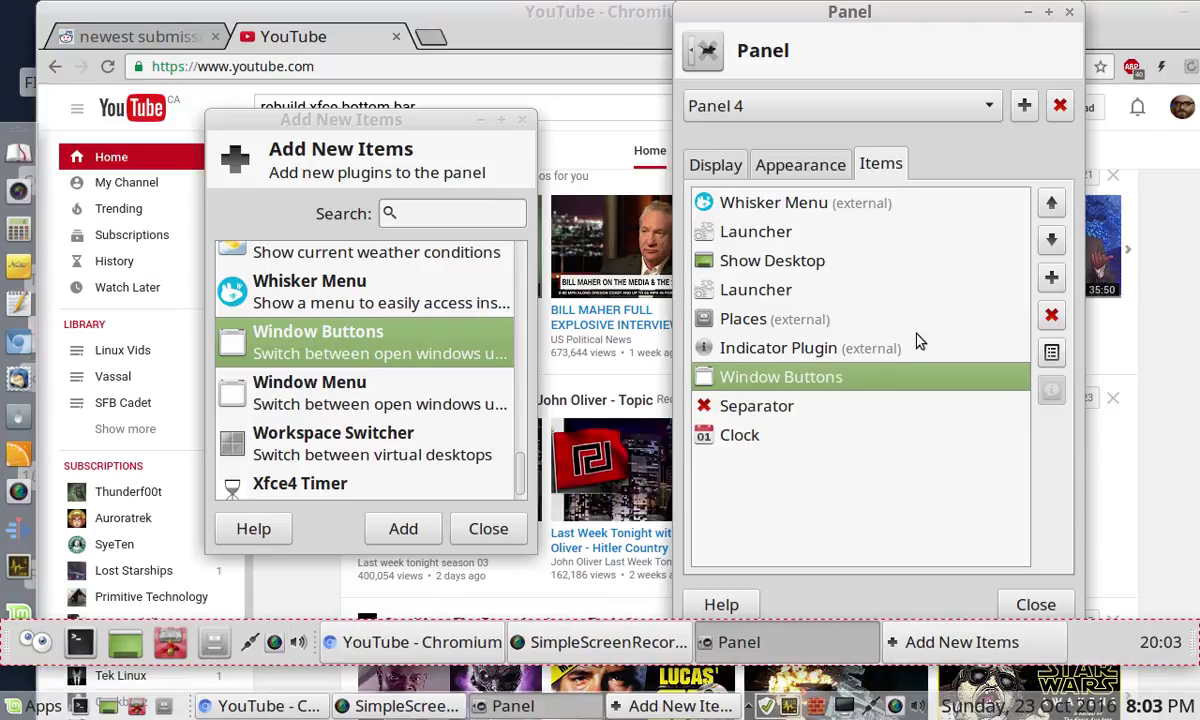
left_click(812, 347)
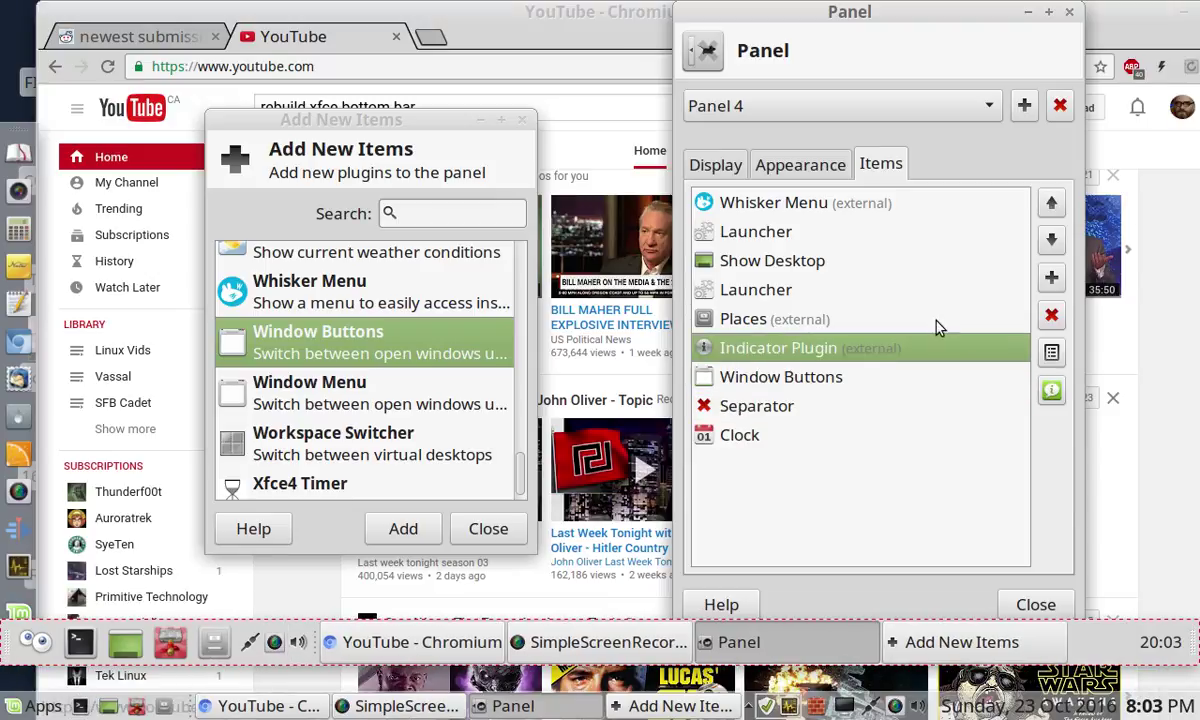
left_click(1052, 240)
left_click(1052, 240)
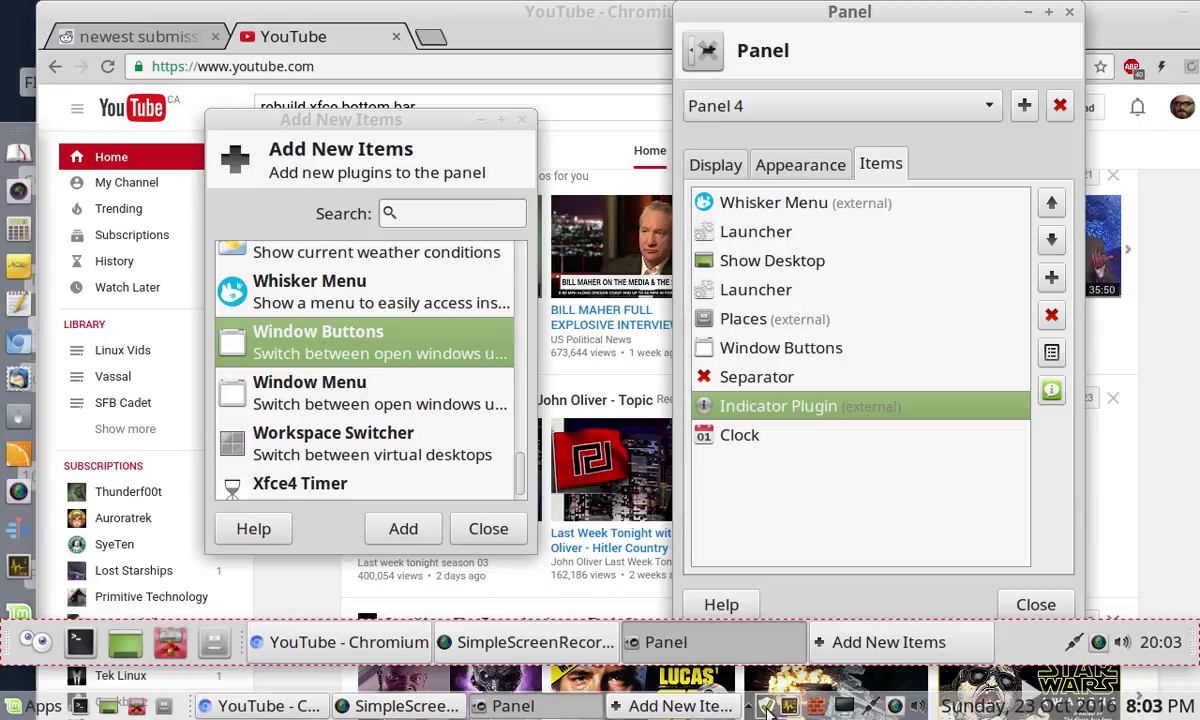
mouse_move(768, 710)
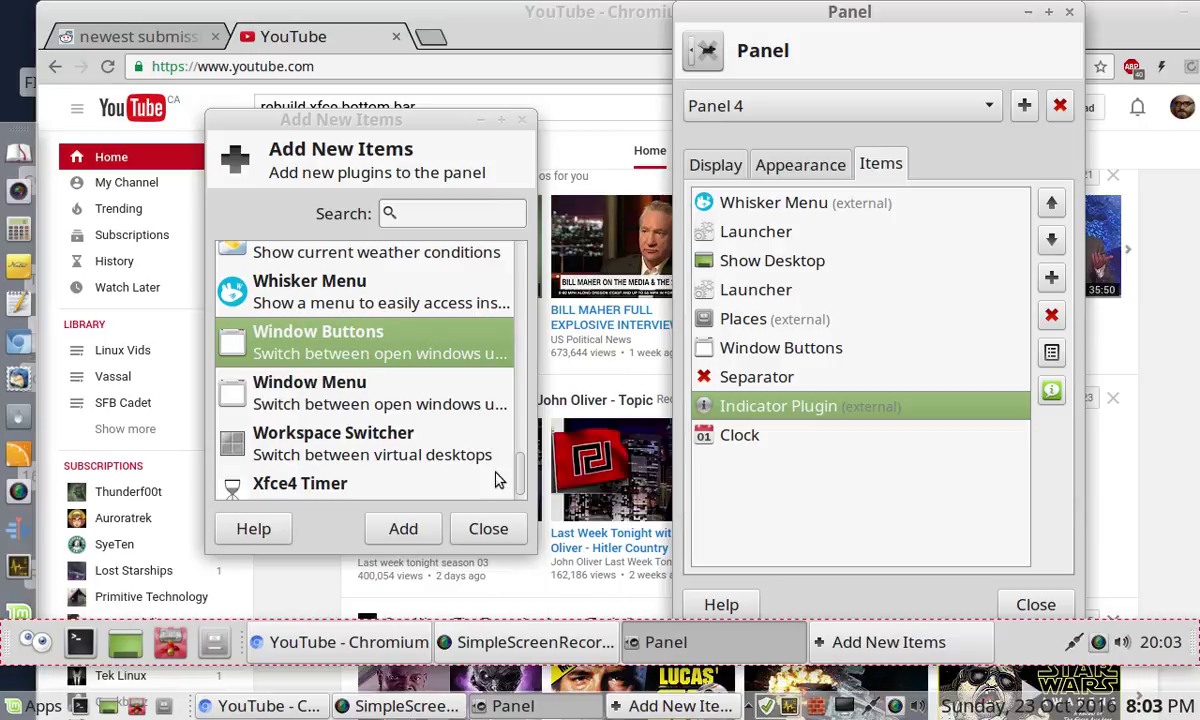
scroll(475, 466, "up", 2)
scroll(475, 466, "up", 4)
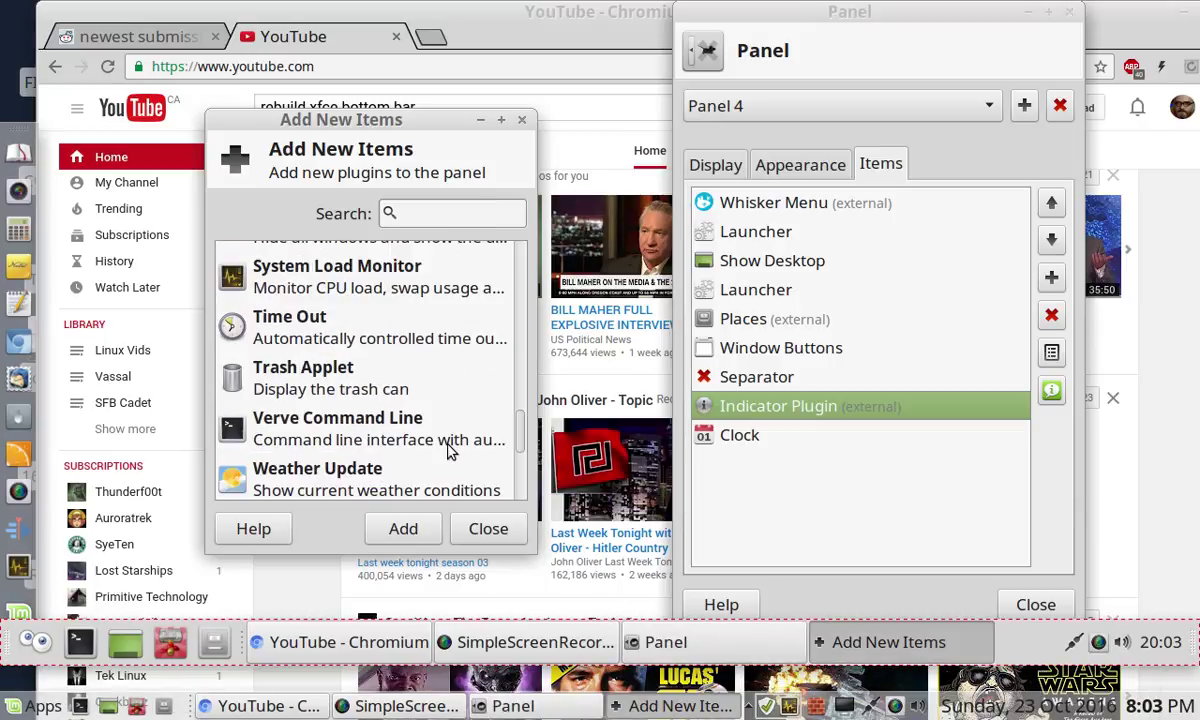
scroll(435, 447, "up", 6)
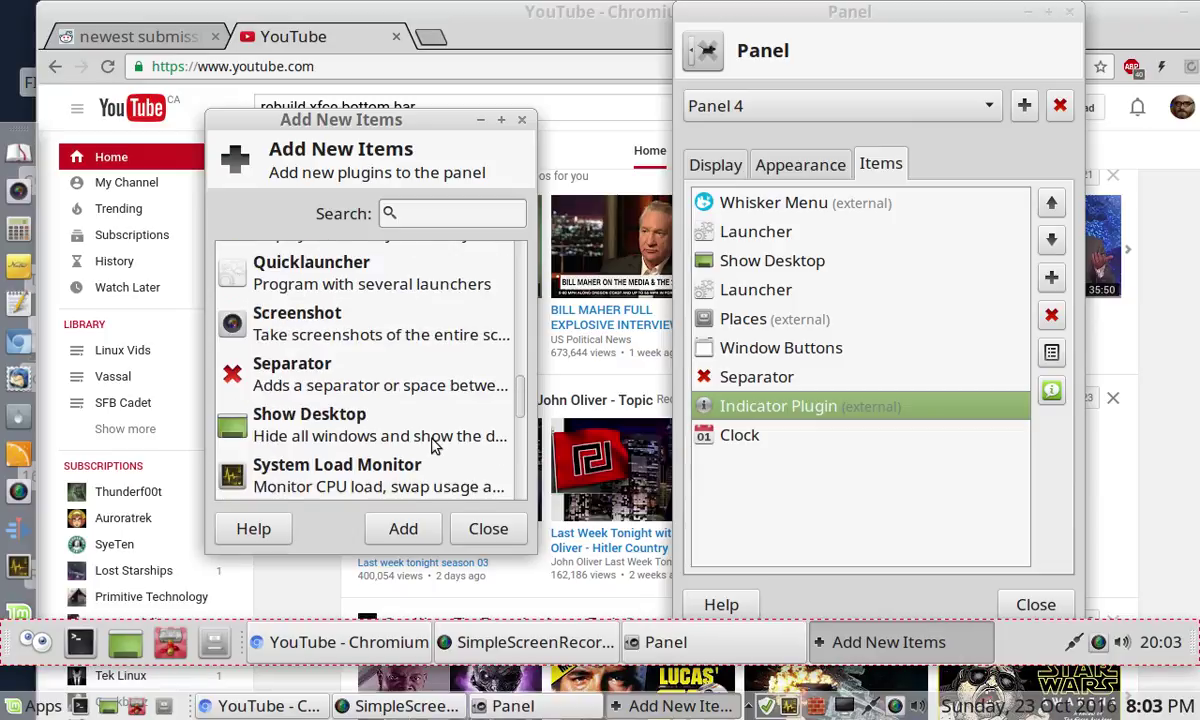
left_click(311, 265)
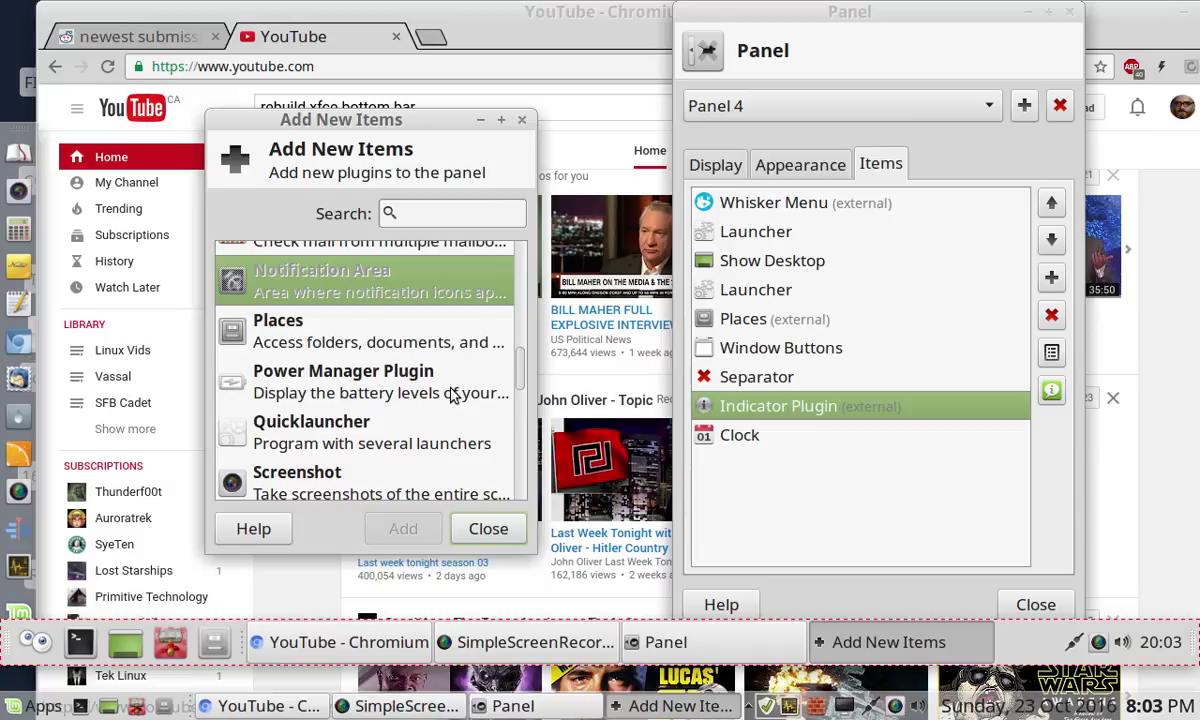
scroll(391, 418, "down", 5)
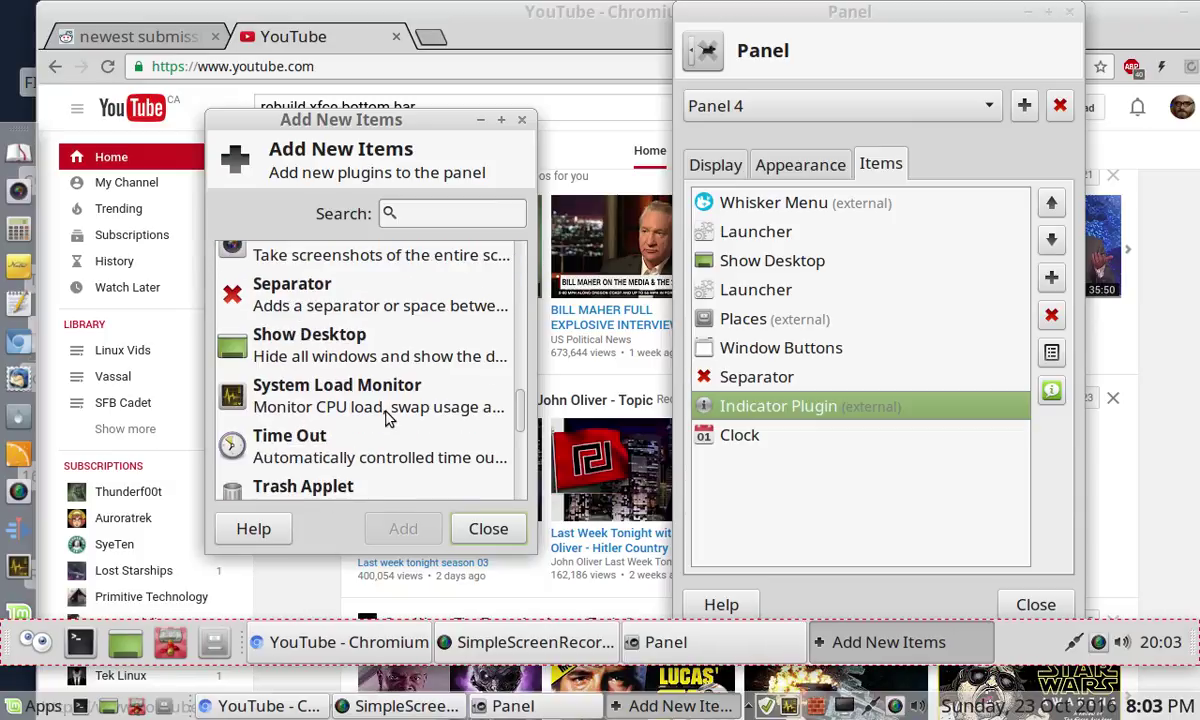
left_click(384, 403)
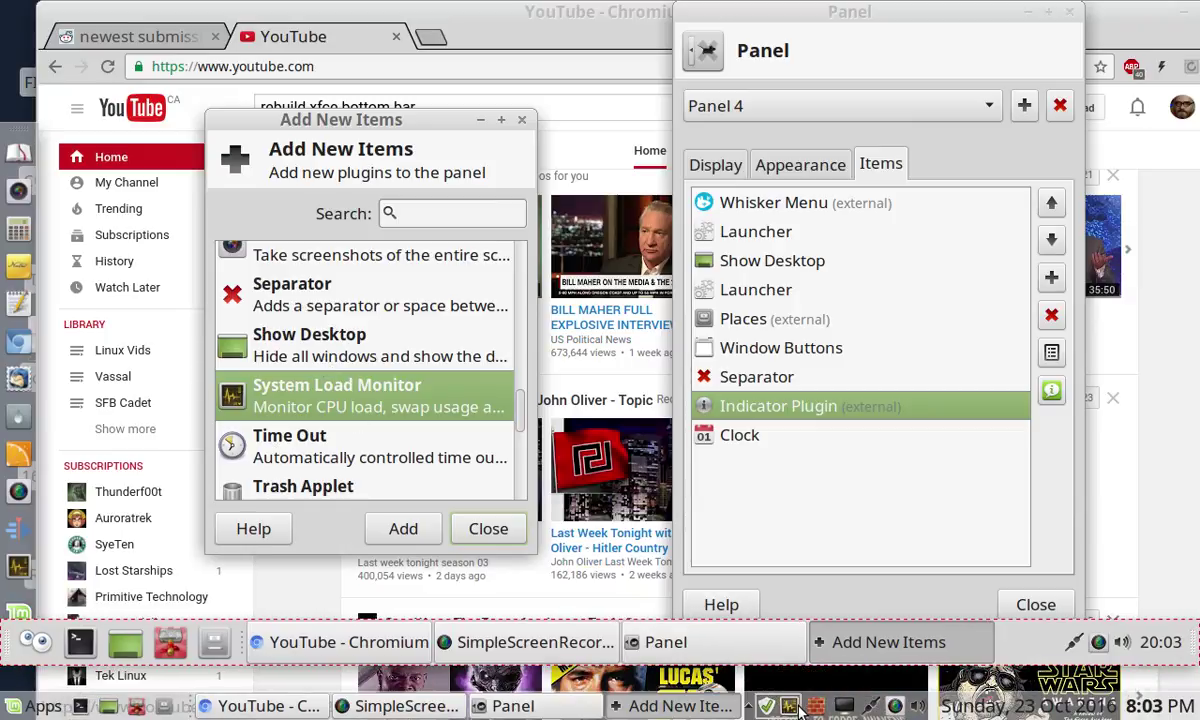
left_click(404, 528)
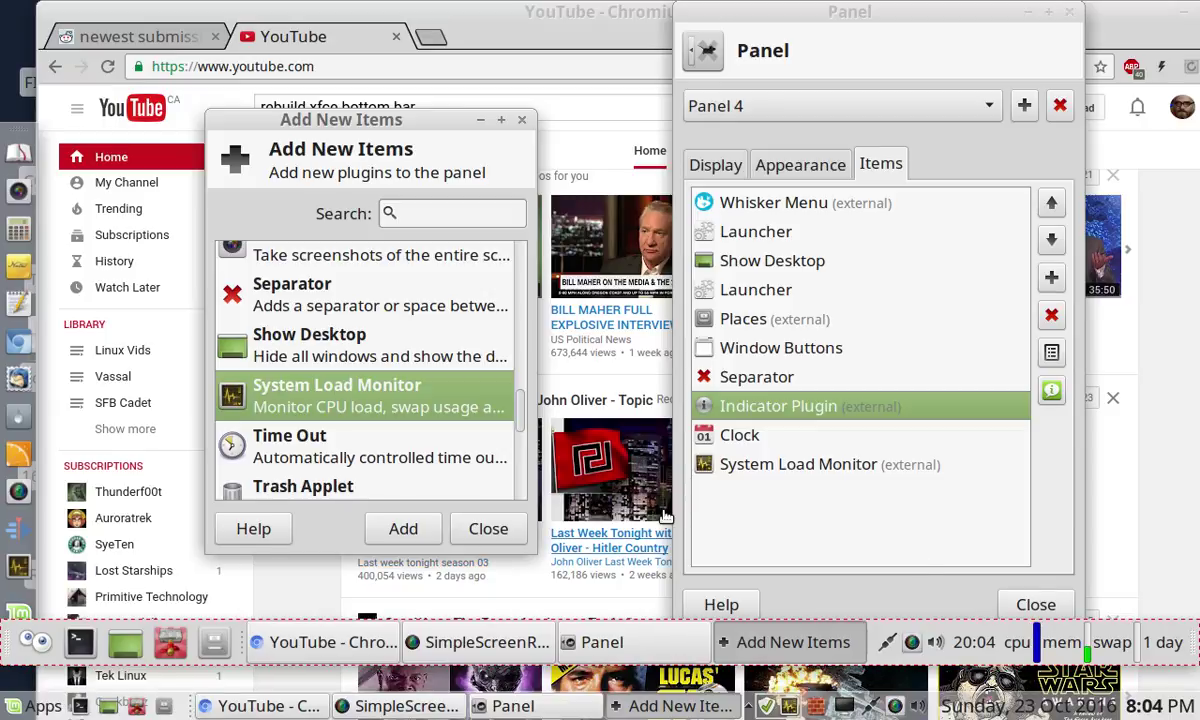
left_click(915, 464)
left_click(1051, 315)
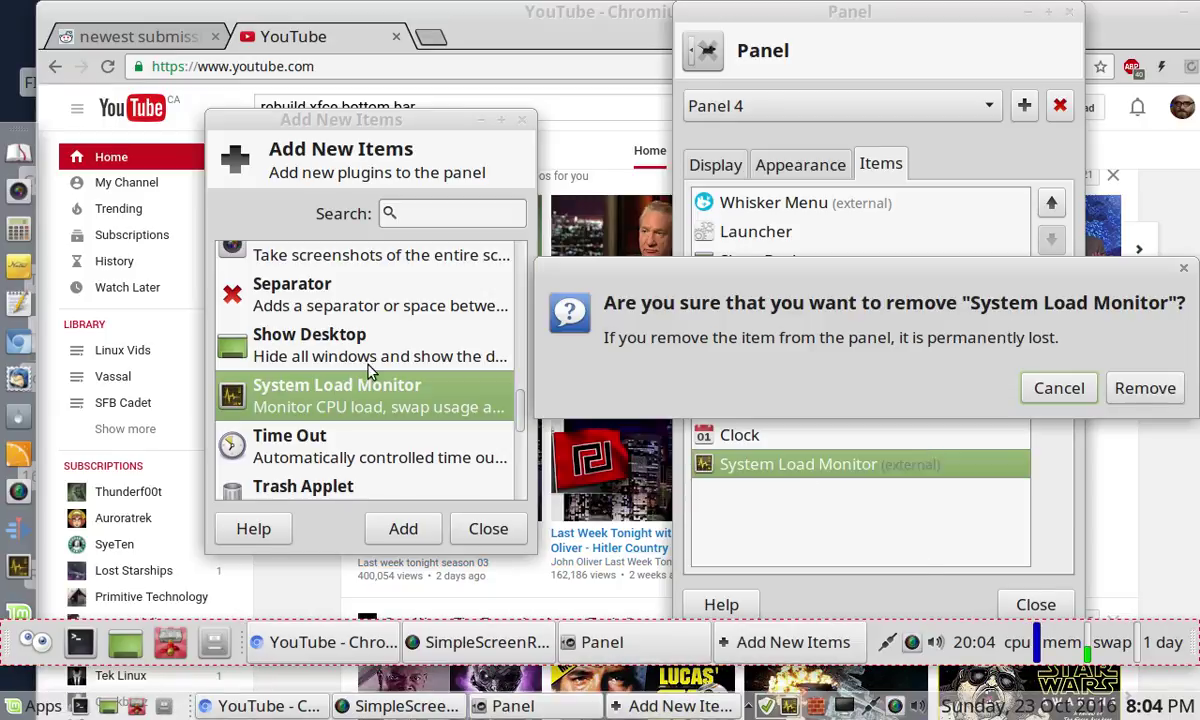
left_click(1142, 389)
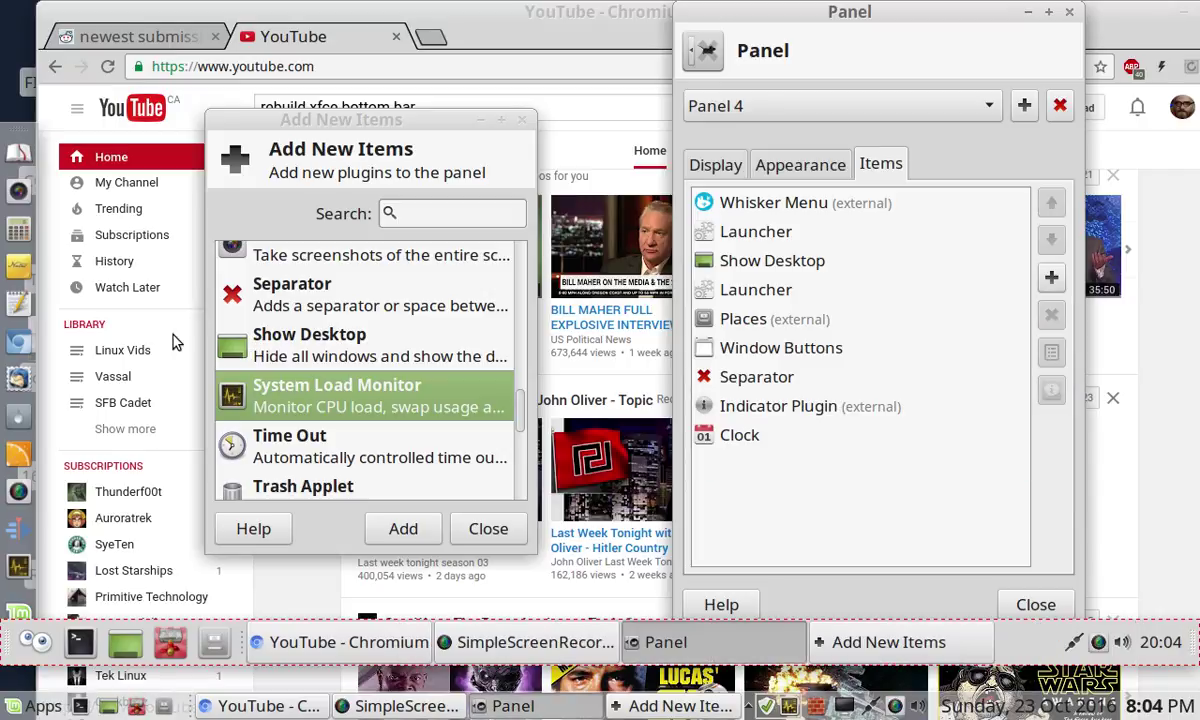
- Add three empty Launcher items after Clock on Panel 4, then close Add New Items
scroll(345, 430, "up", 3)
scroll(350, 428, "up", 10)
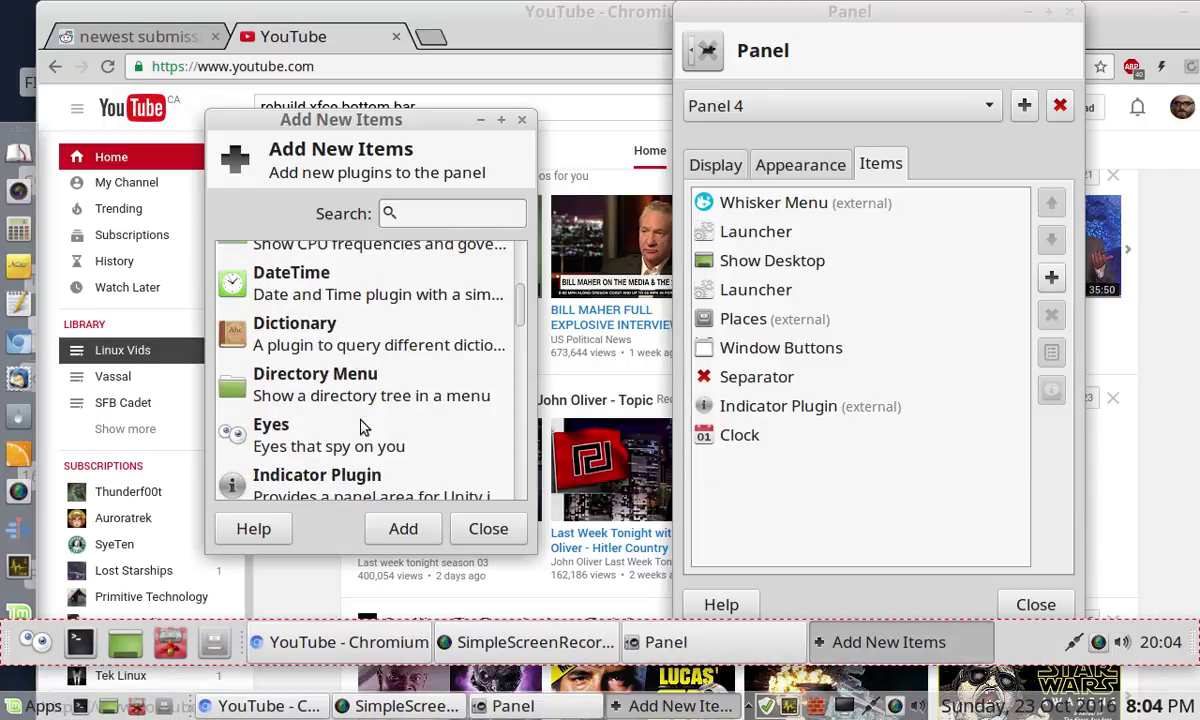
left_click(318, 262)
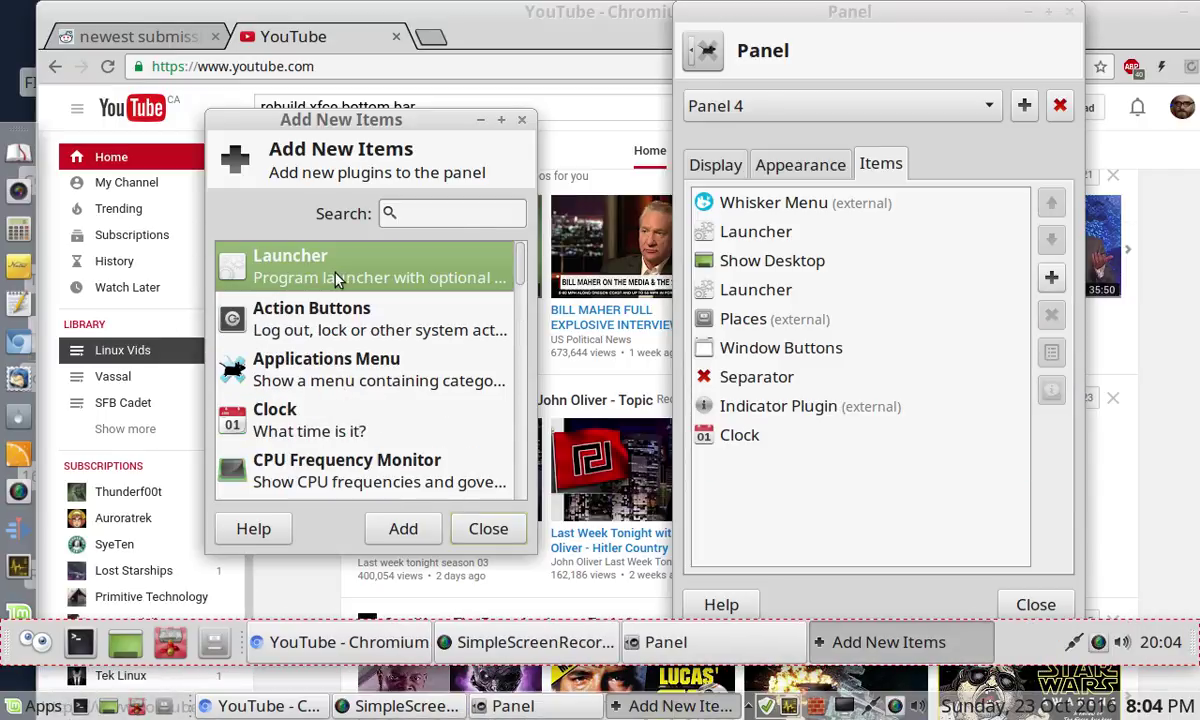
left_click(404, 535)
left_click(404, 535)
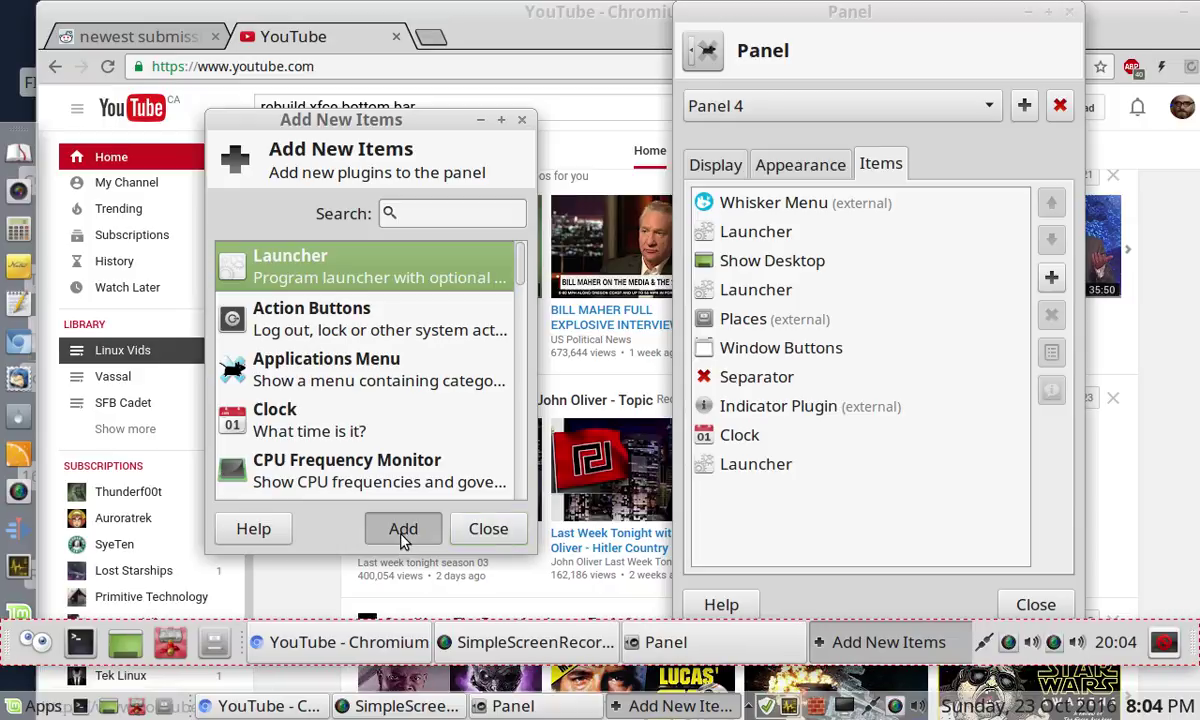
left_click(404, 535)
left_click(478, 528)
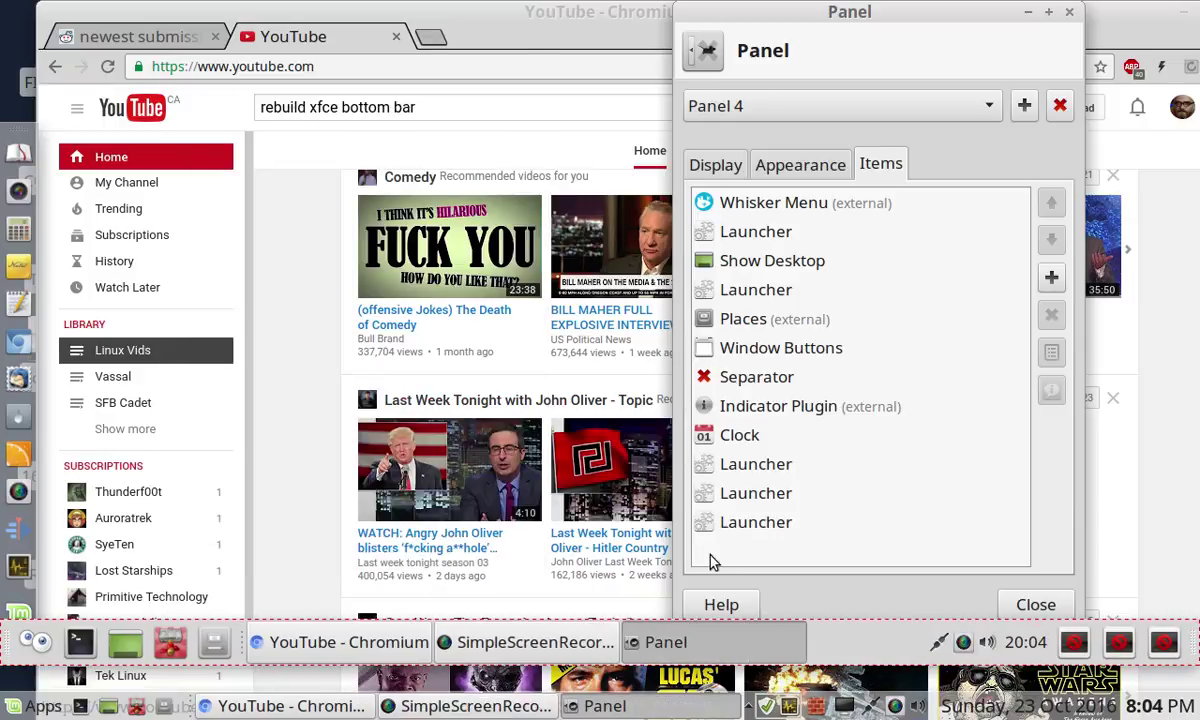
- Set the first new launcher after Clock to start Firewall Configuration
left_click(758, 466)
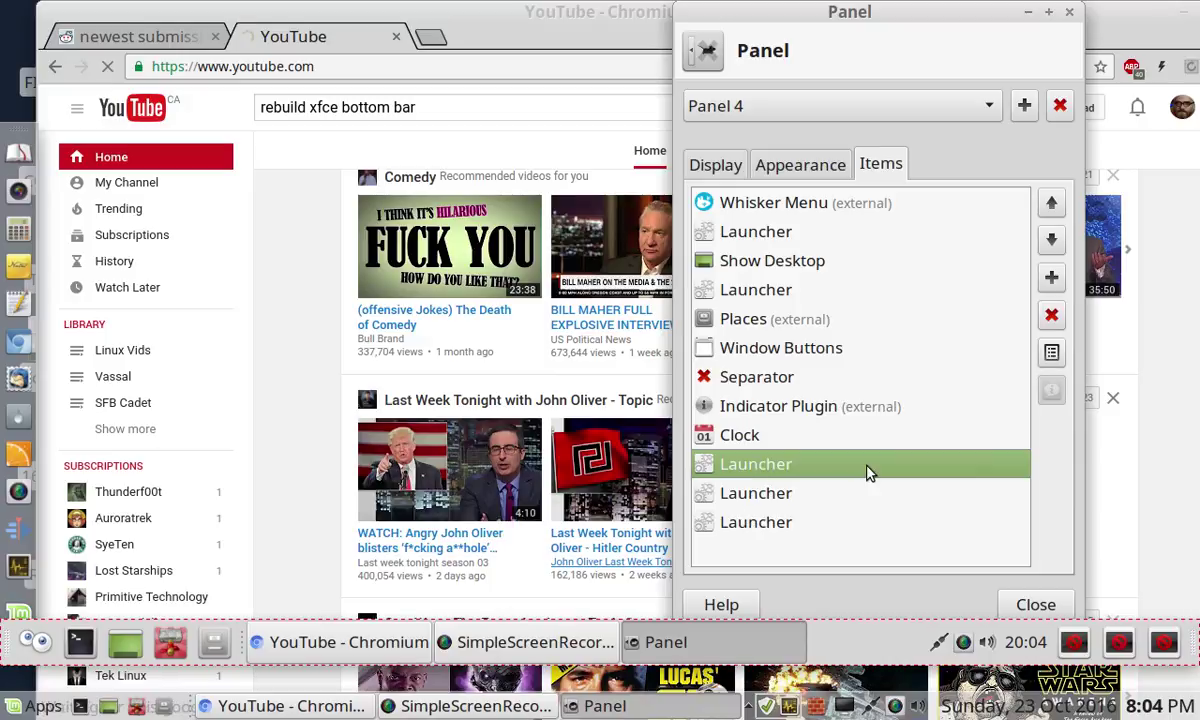
left_click(1052, 354)
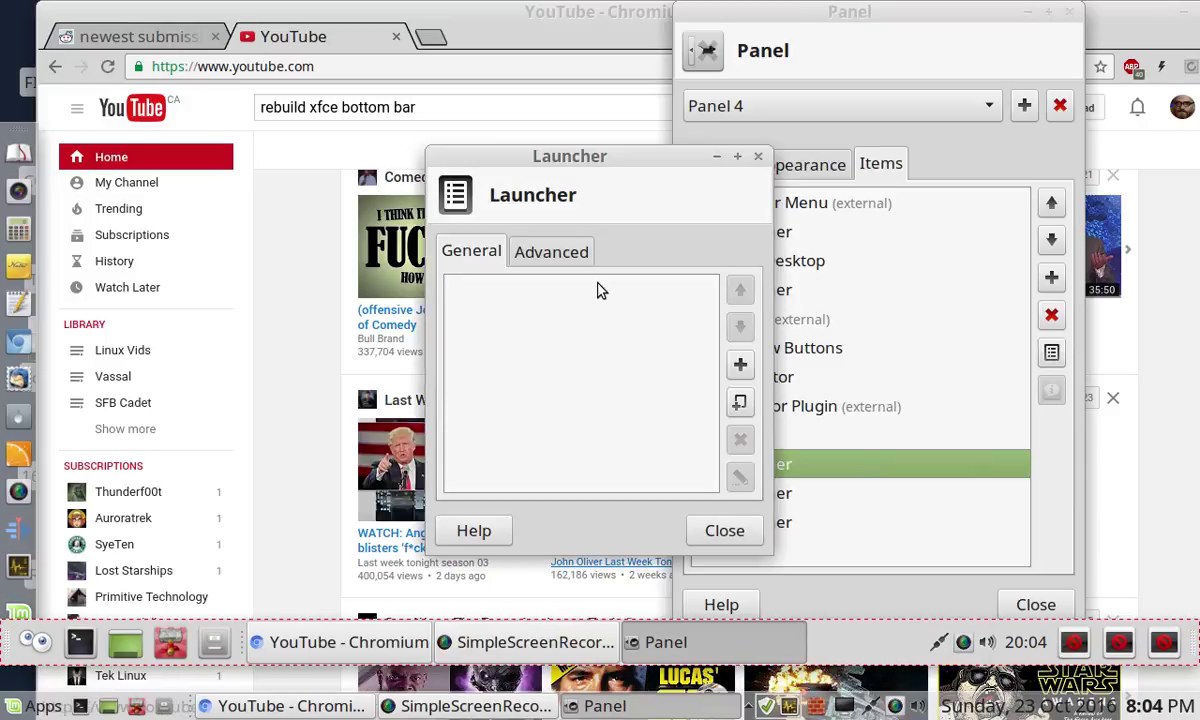
left_click(740, 364)
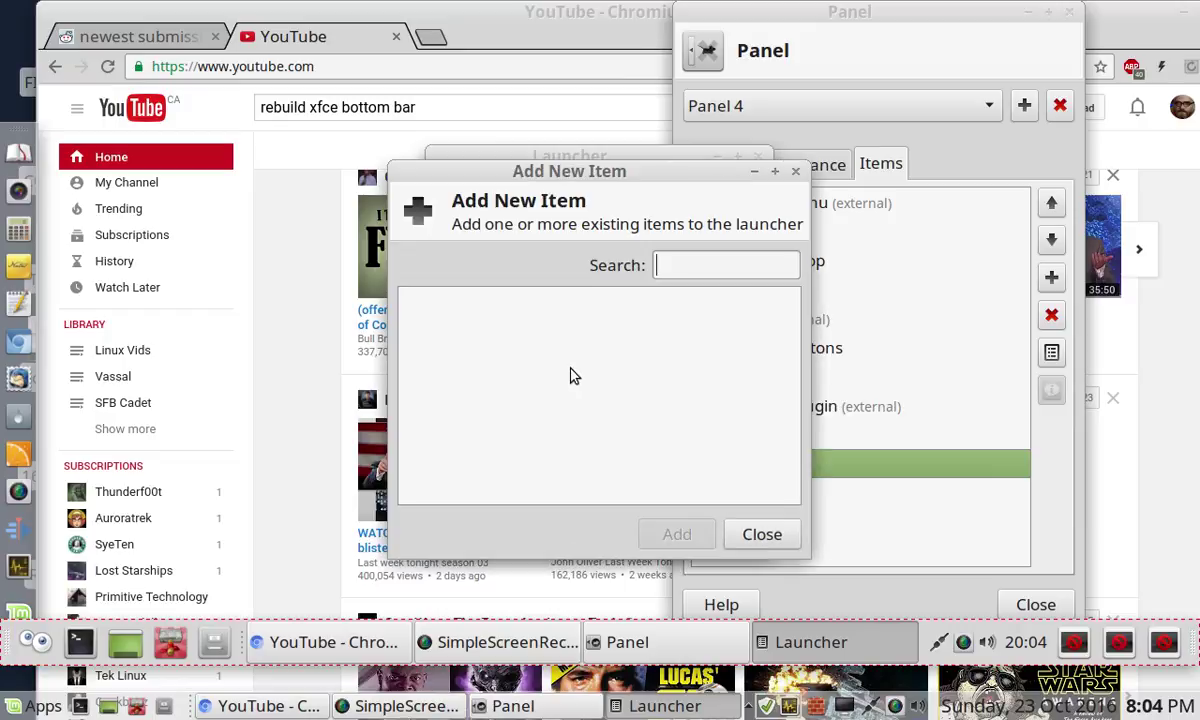
type("fire")
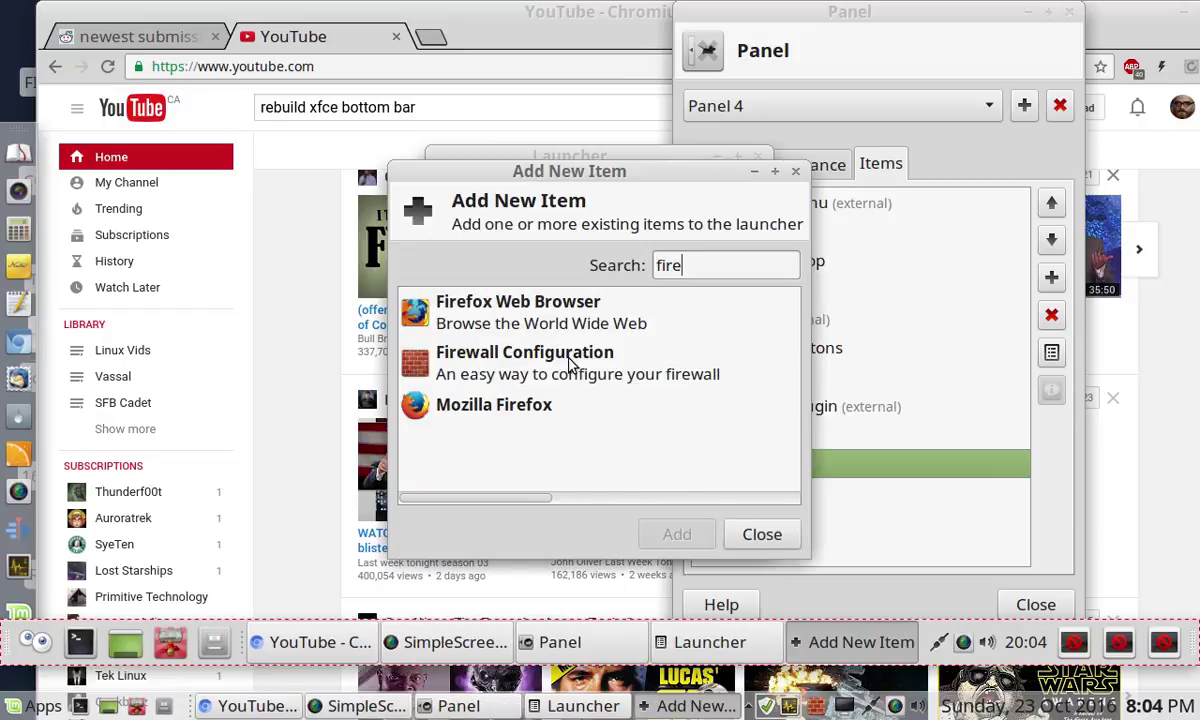
left_click(571, 364)
left_click(676, 534)
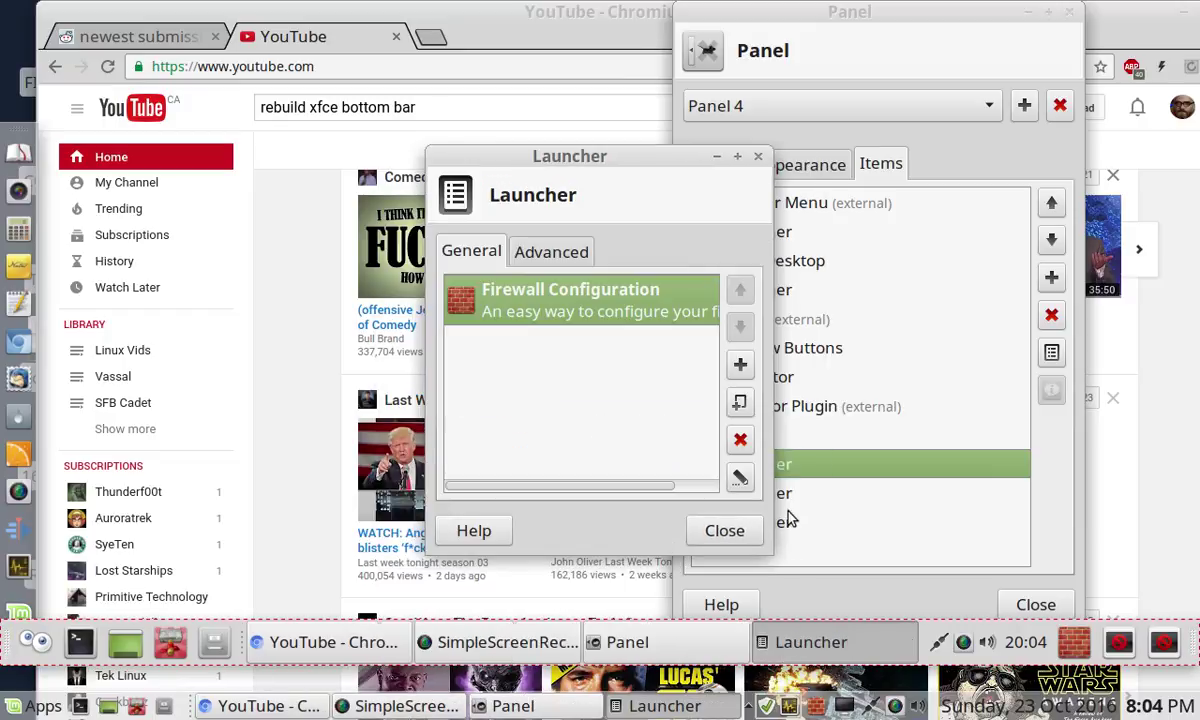
left_click(724, 531)
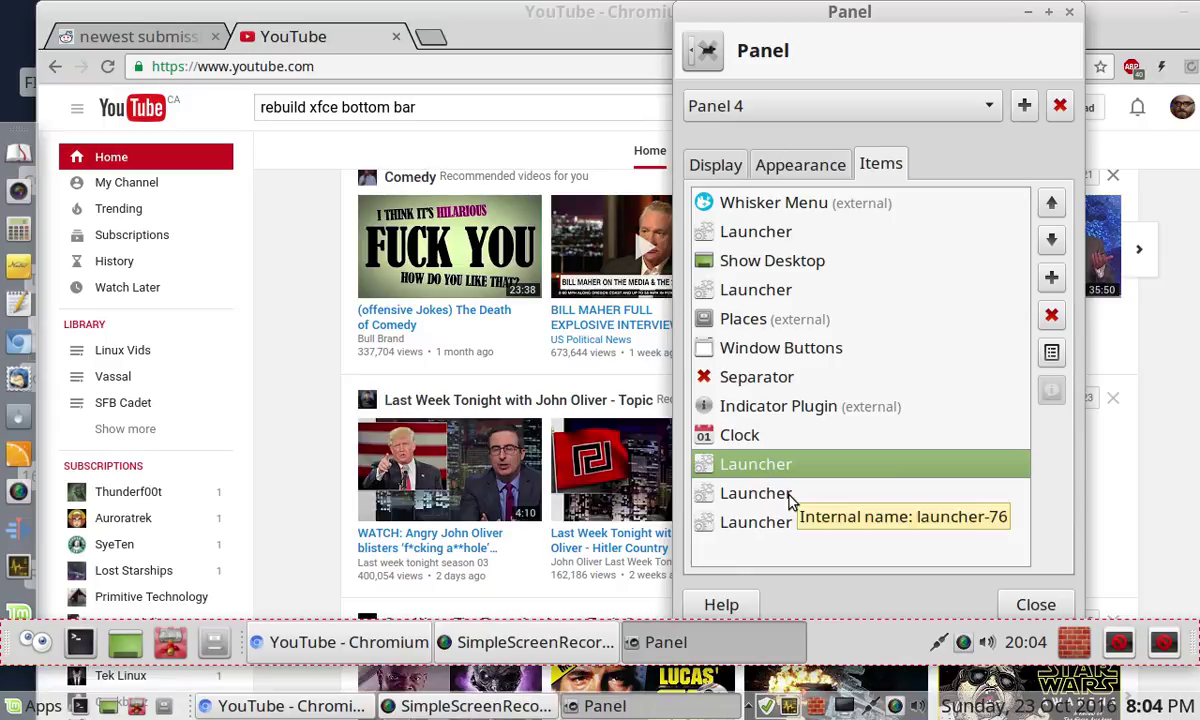
- Set the second new launcher after Clock to open the Display settings
left_click(789, 494)
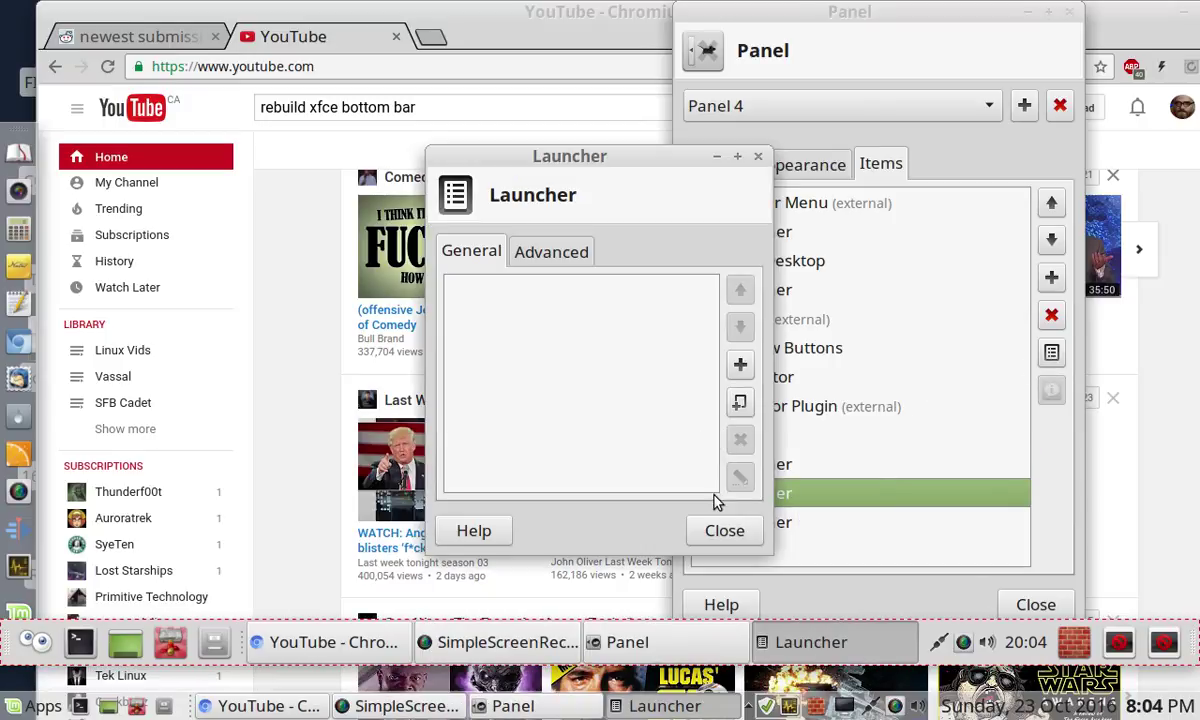
left_click(740, 368)
type("displ")
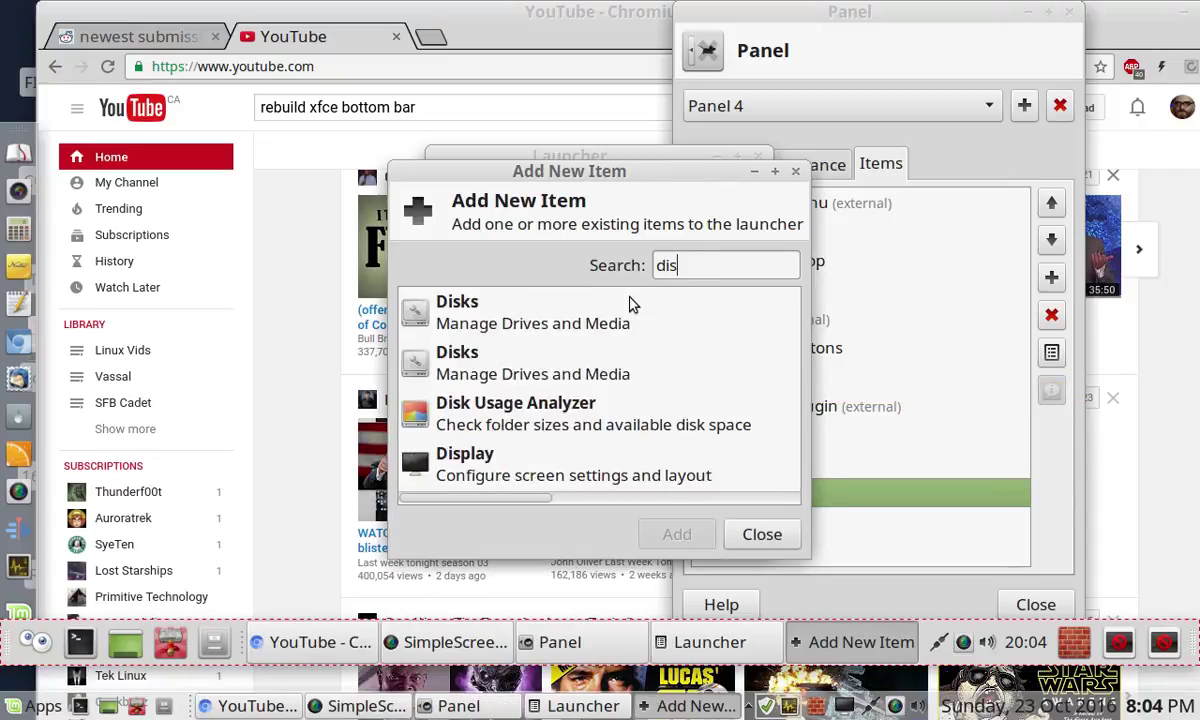
left_click(630, 305)
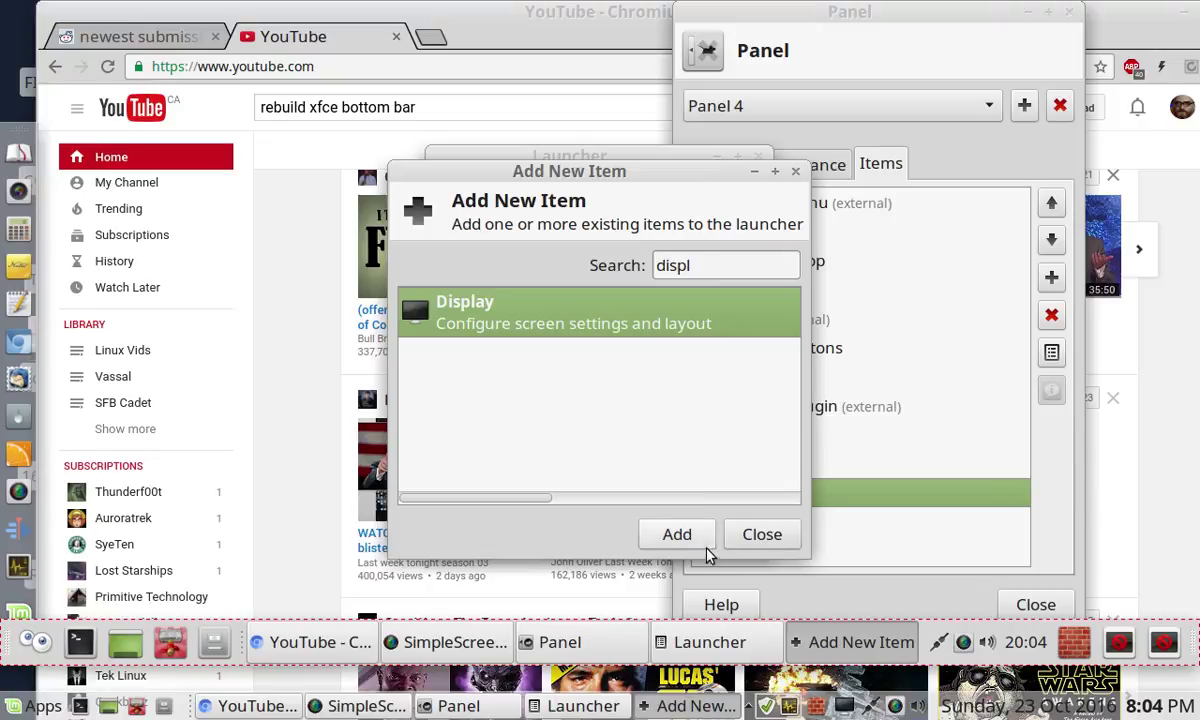
left_click(677, 534)
left_click(760, 531)
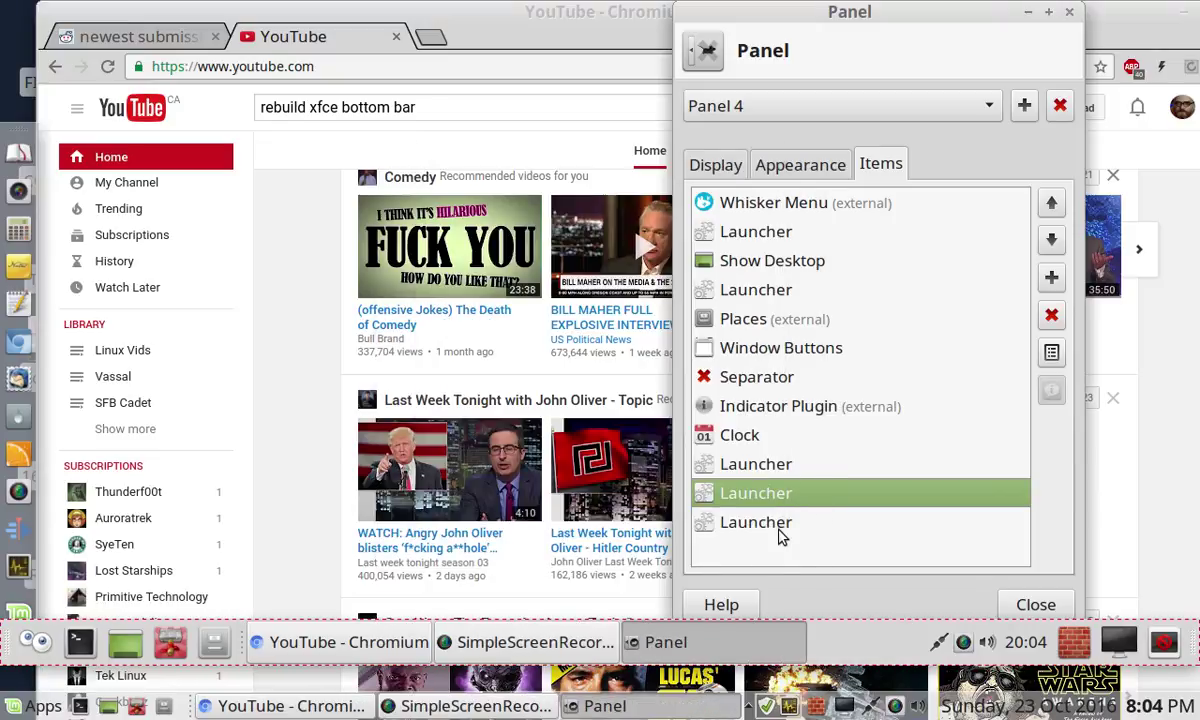
left_click(780, 532)
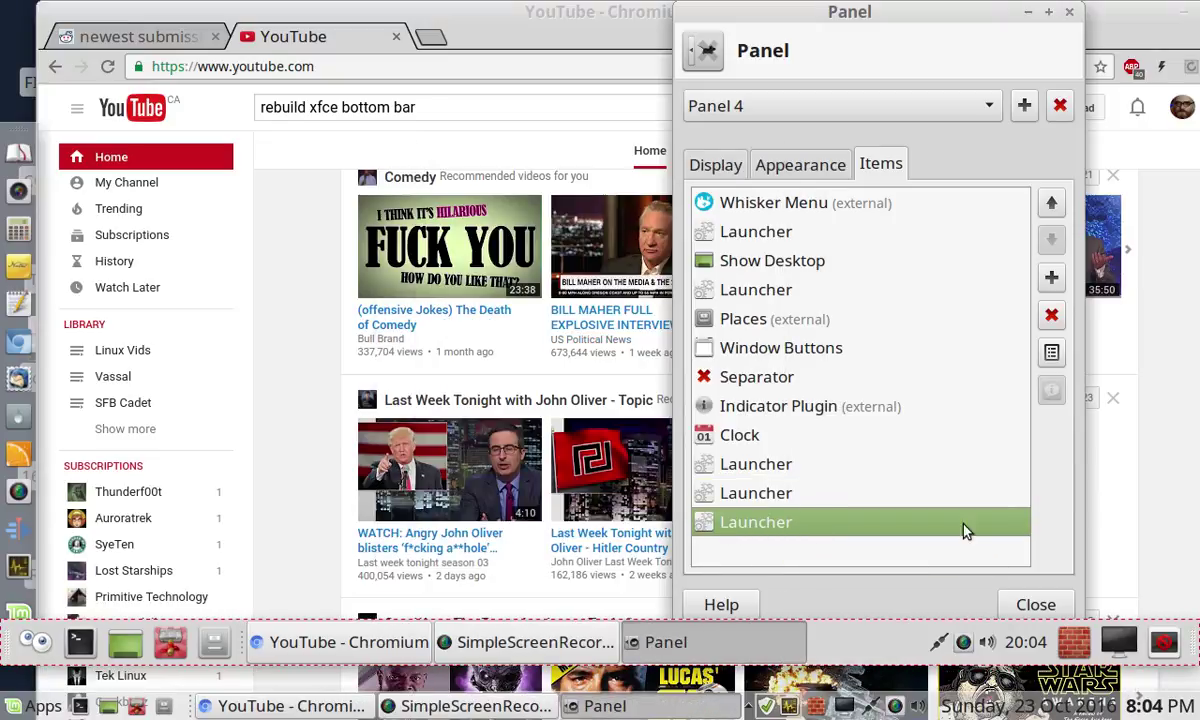
- Make the third new launcher start Task Manager, found by searching 'task'
left_click(1051, 352)
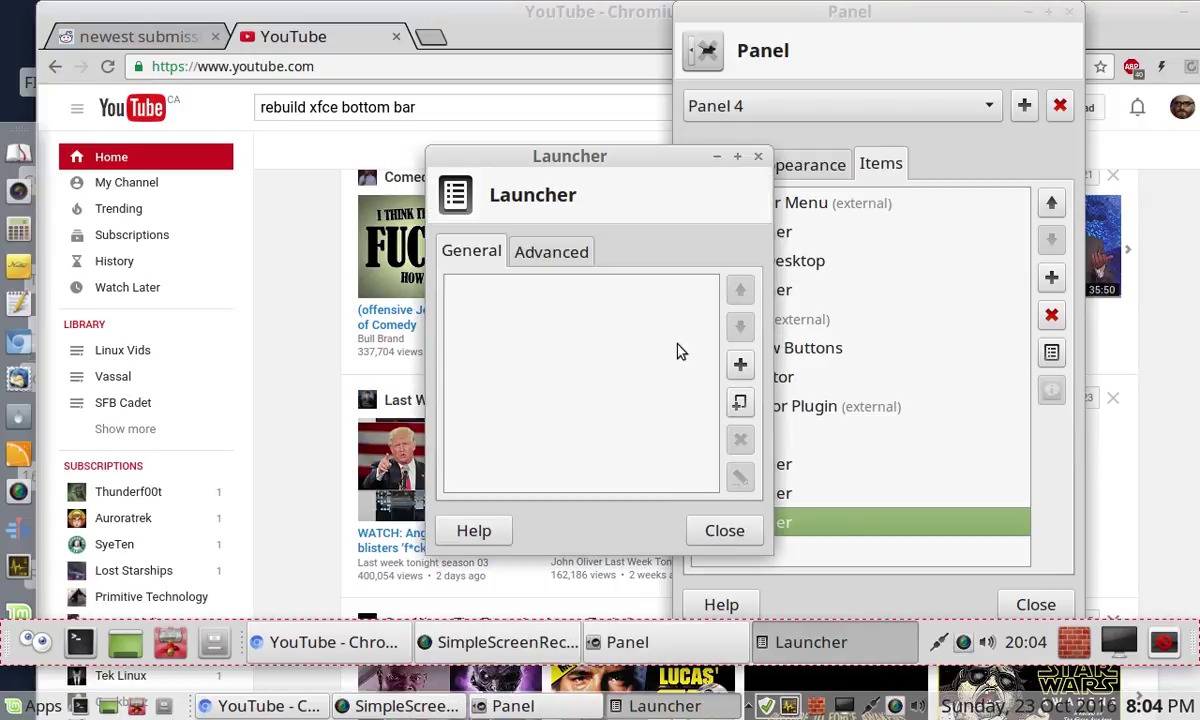
left_click(740, 364)
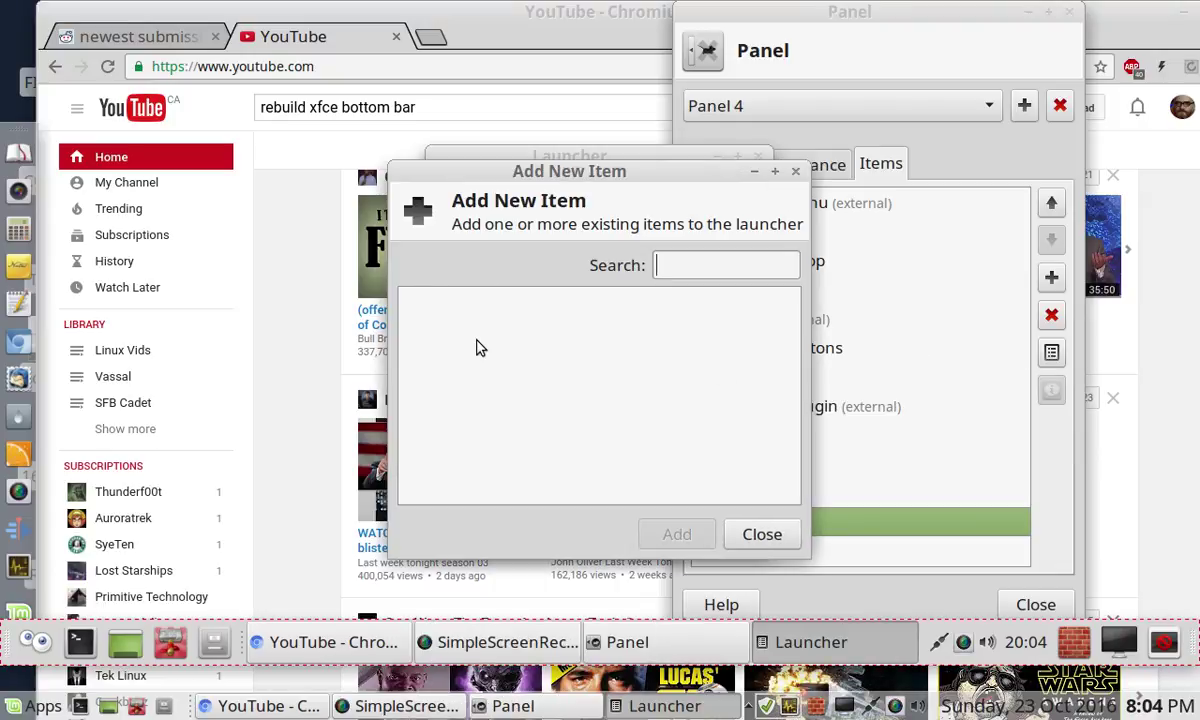
type("xf")
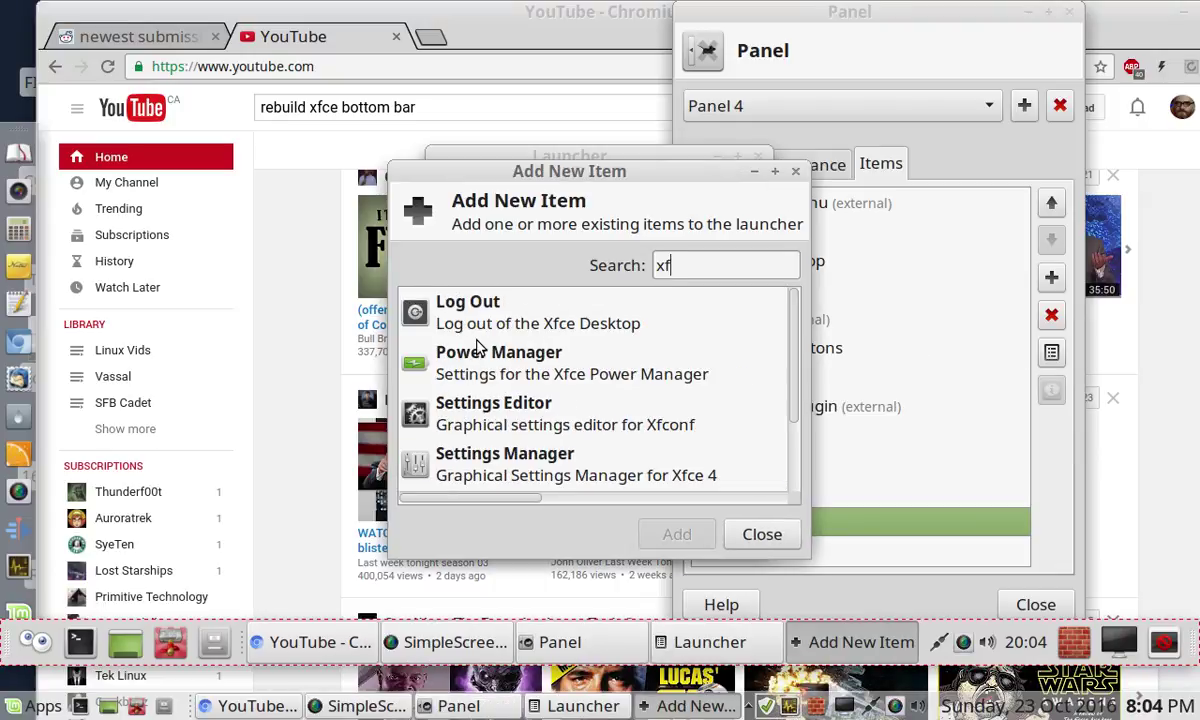
type("c")
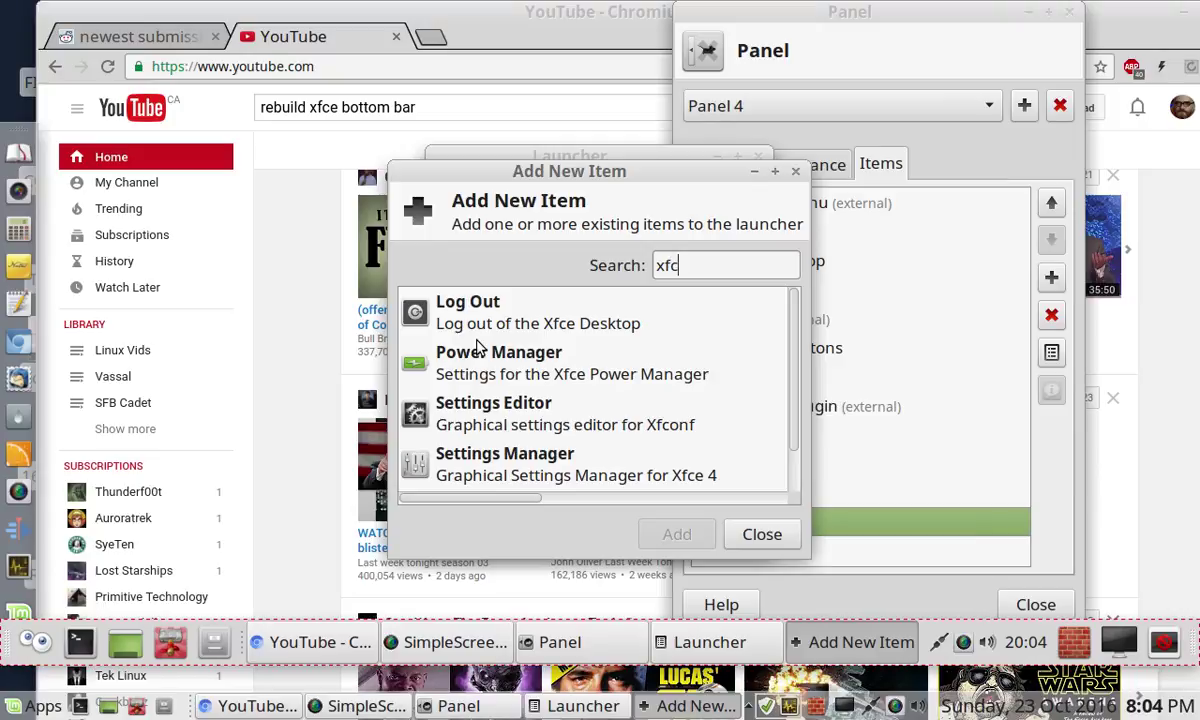
type("e")
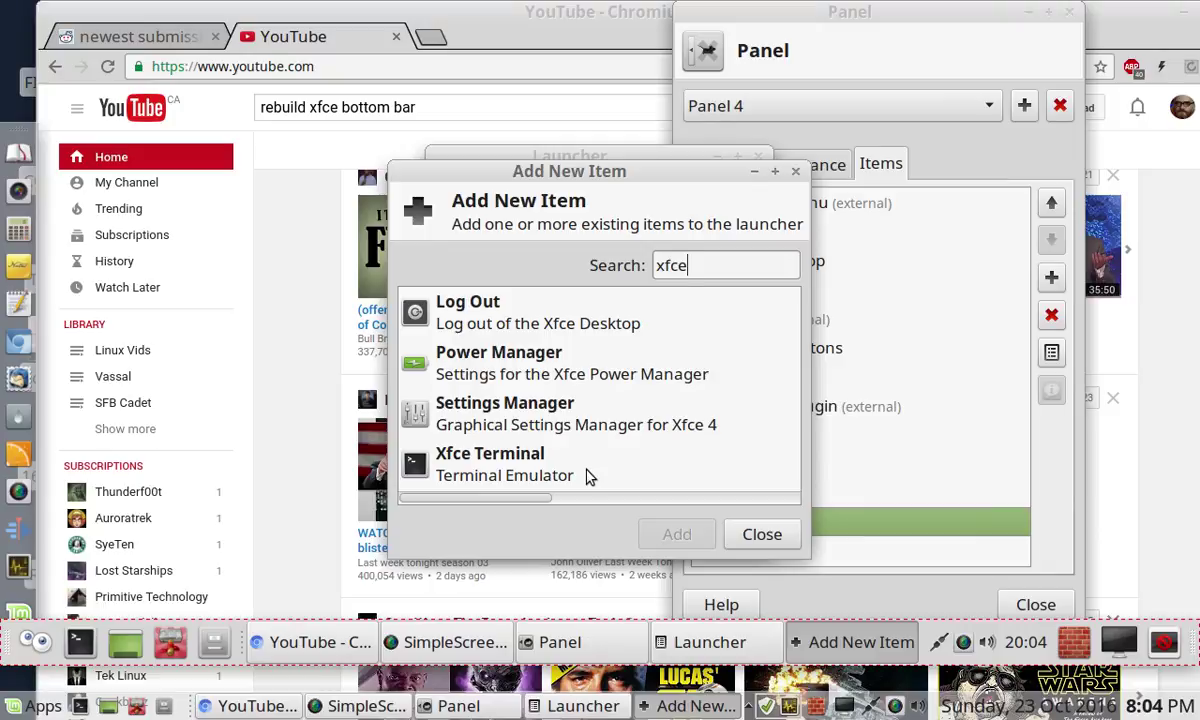
left_click_drag(712, 268, 618, 275)
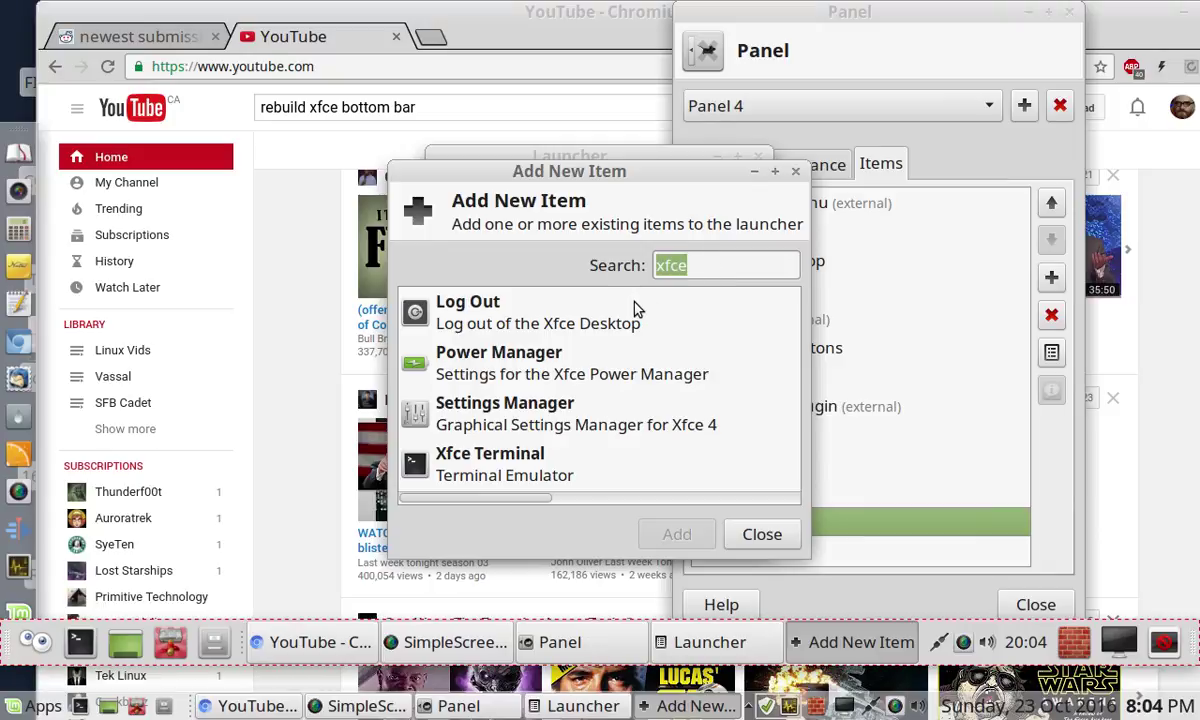
type("task")
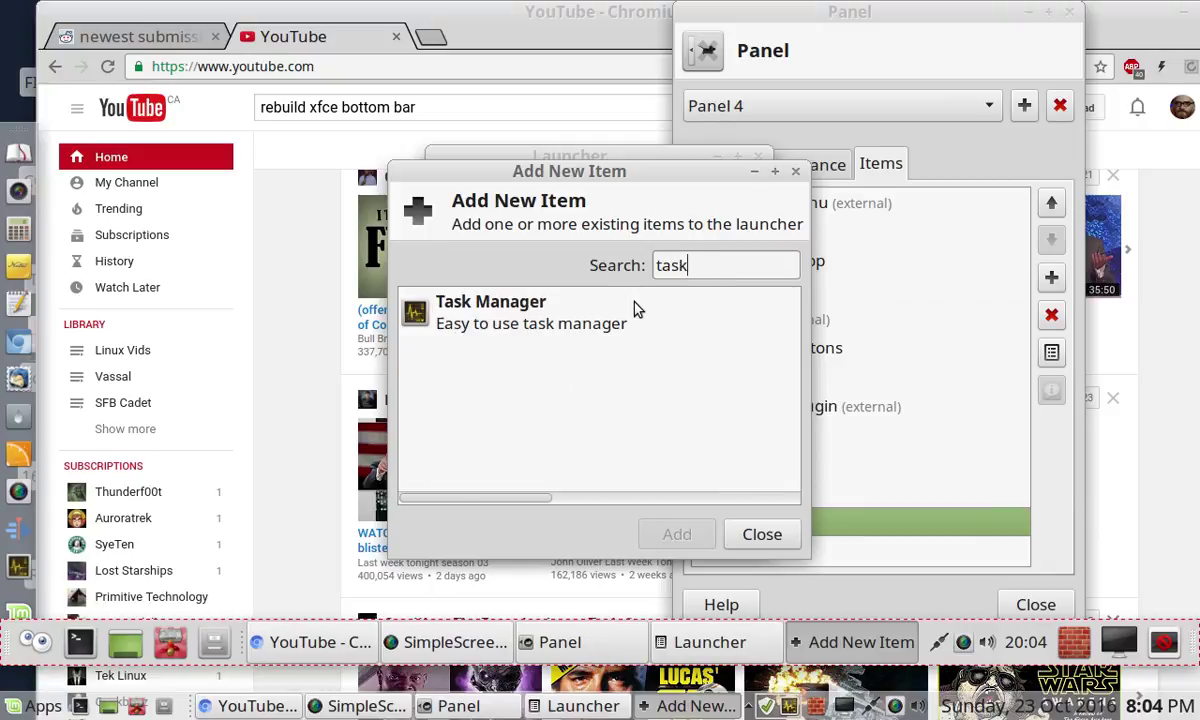
left_click(636, 312)
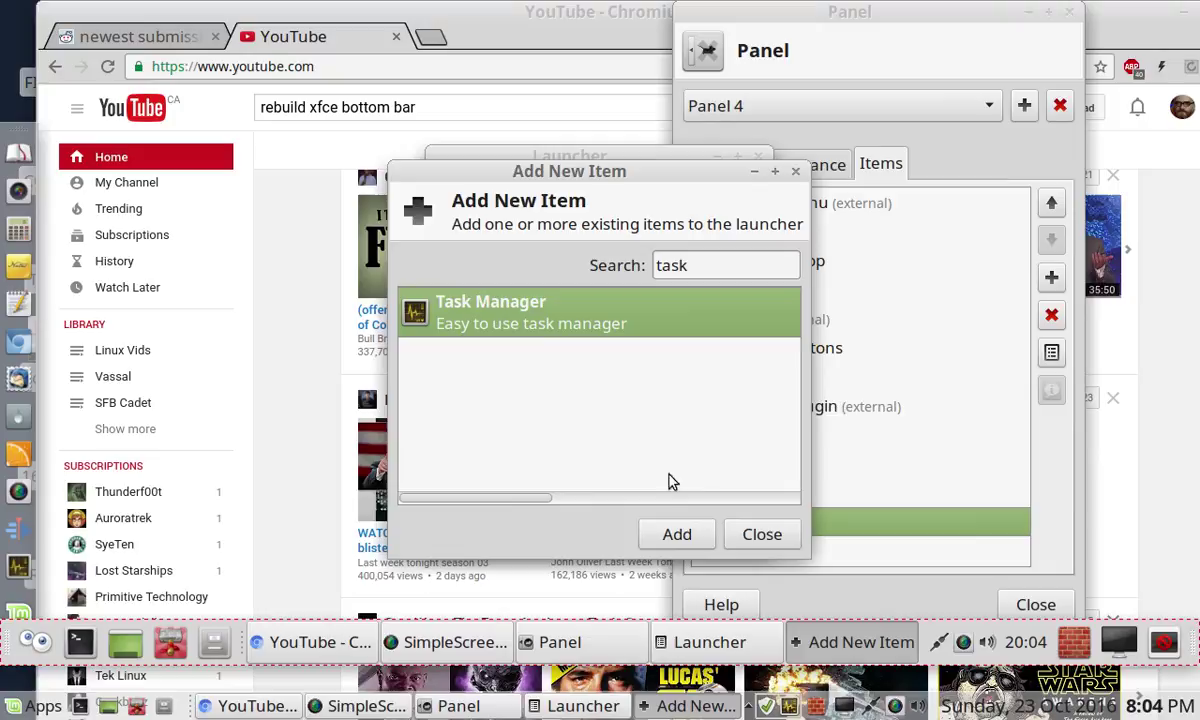
left_click(672, 540)
left_click(726, 536)
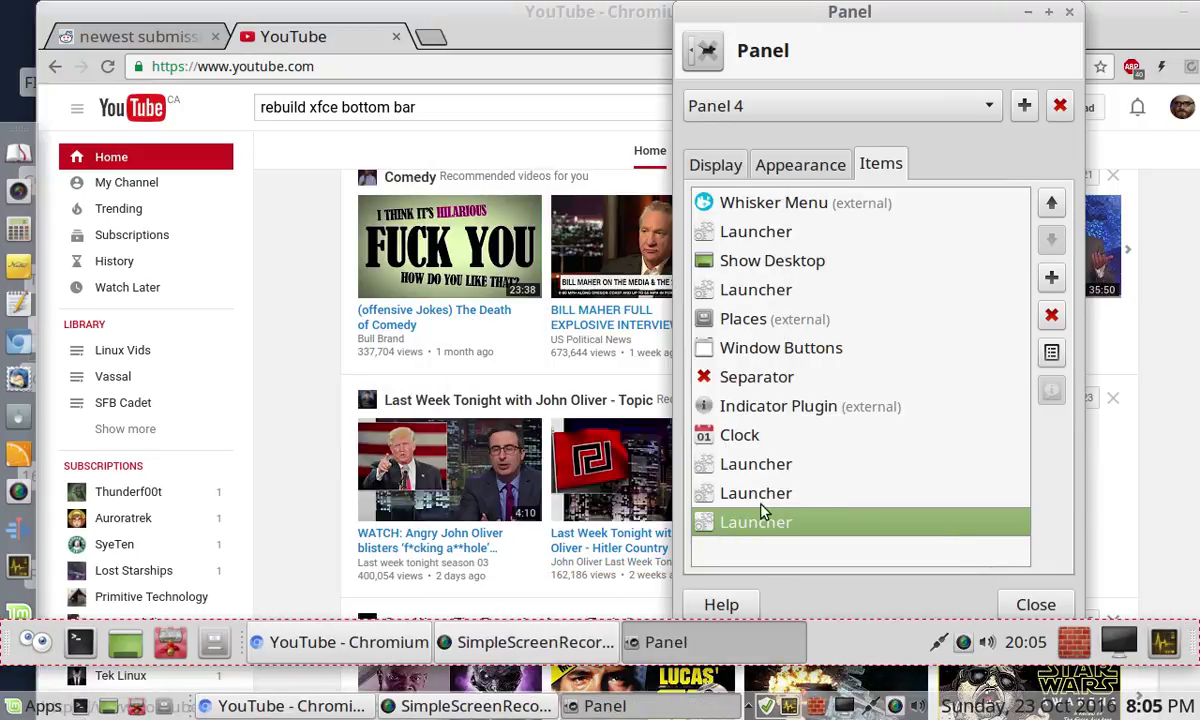
- Move all three new launchers up ahead of Clock, right after the Separator
left_click(760, 466)
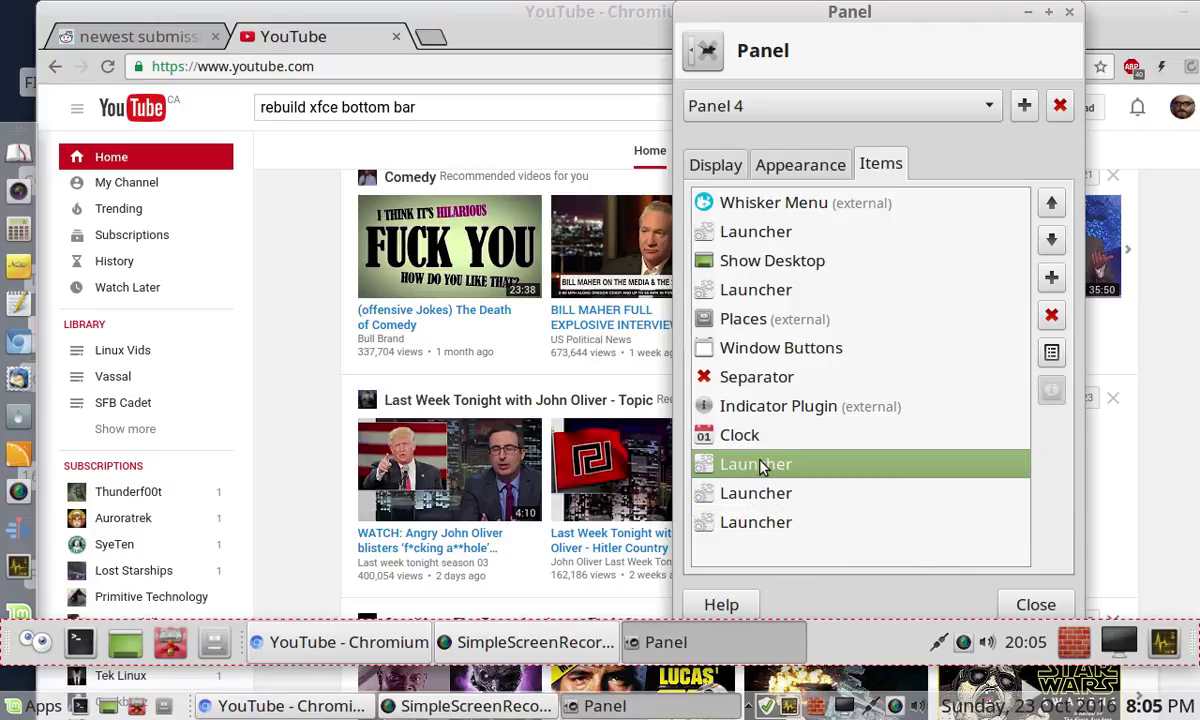
left_click(1052, 205)
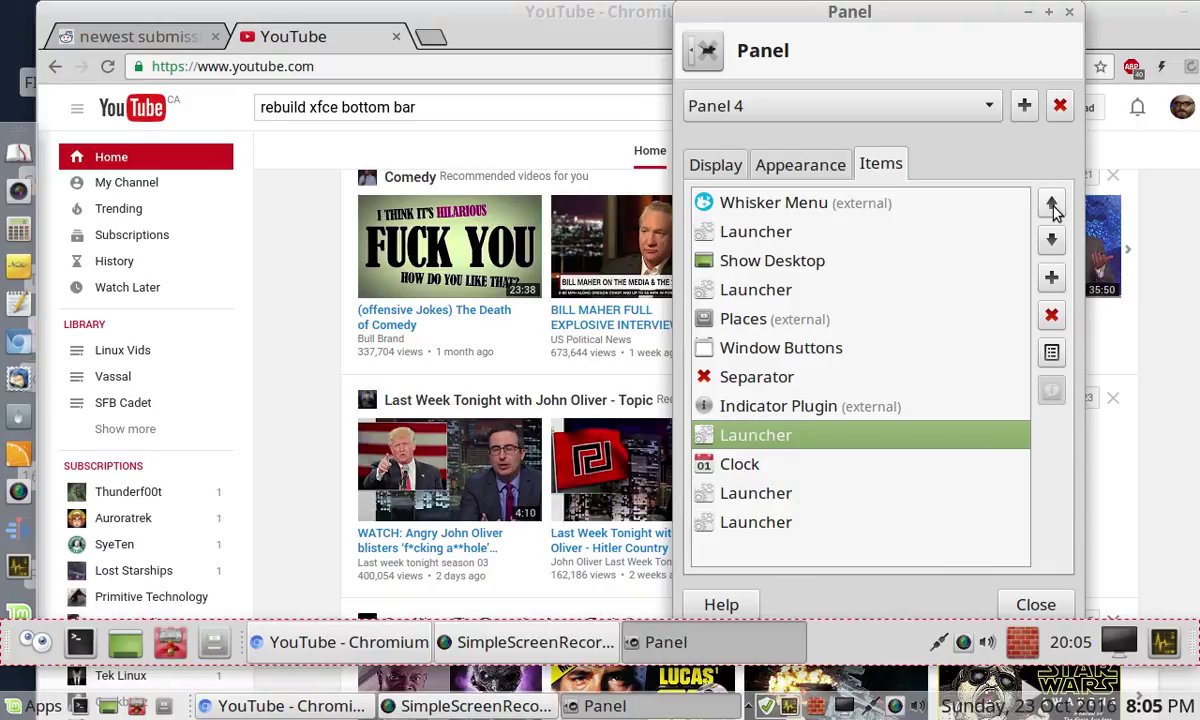
left_click(785, 493)
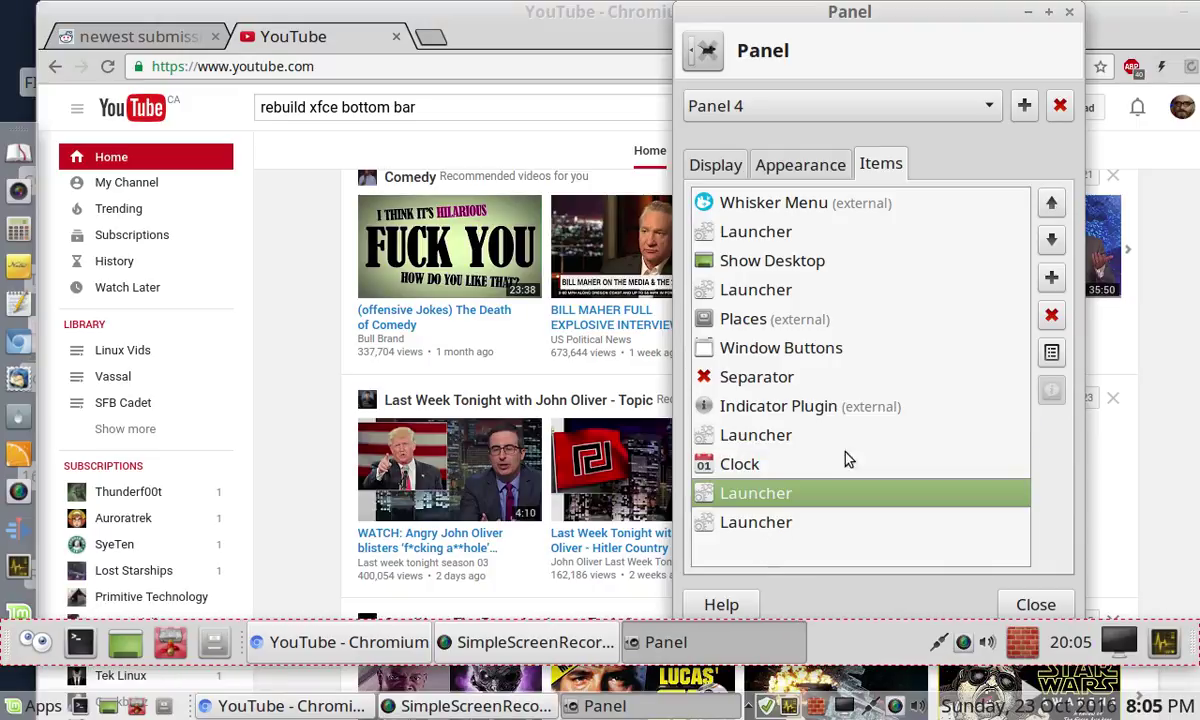
left_click(1050, 206)
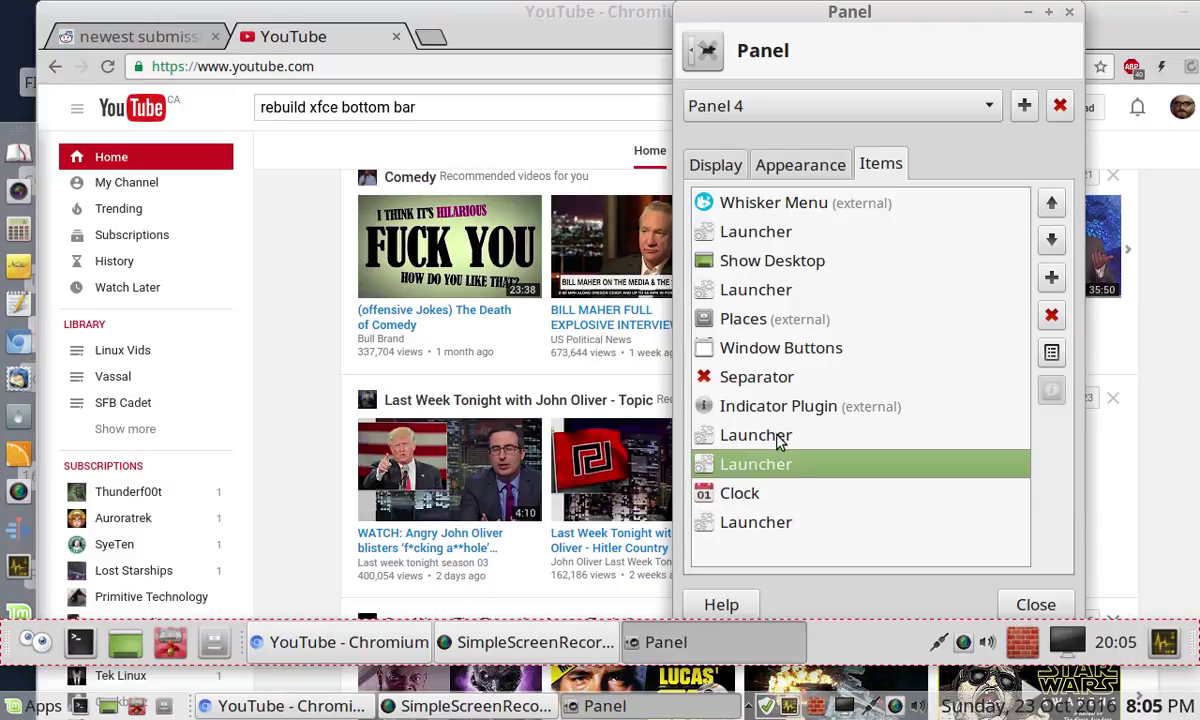
left_click(864, 521)
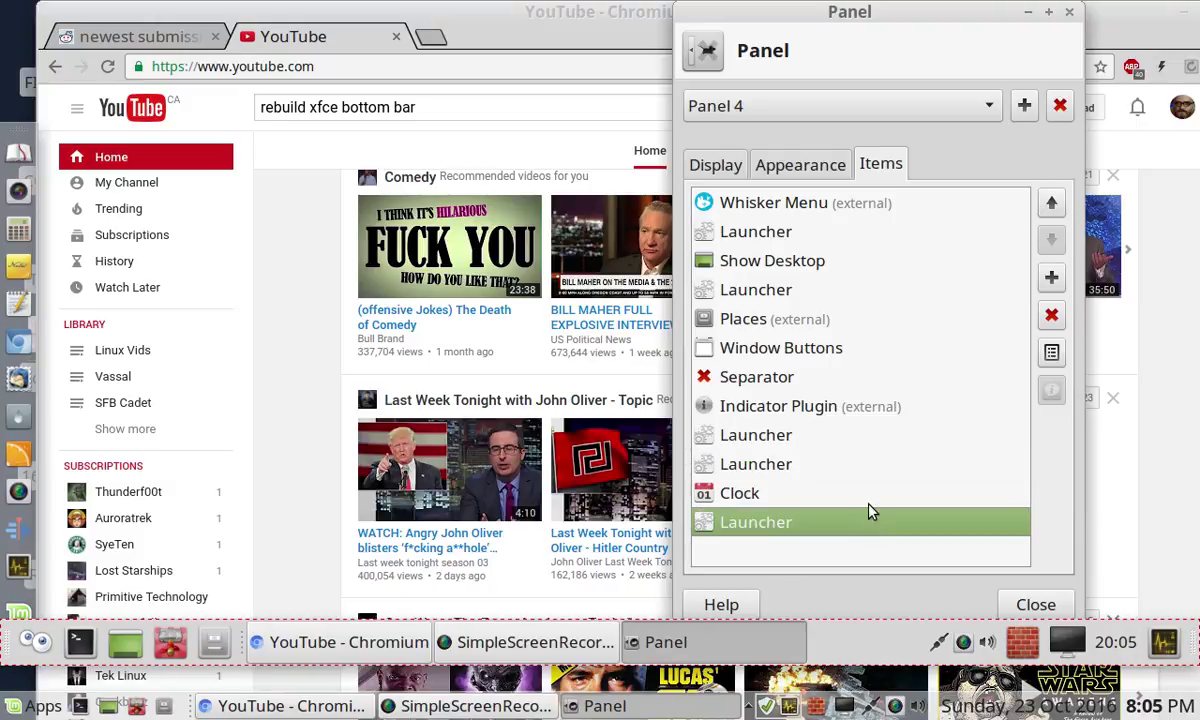
left_click(1051, 205)
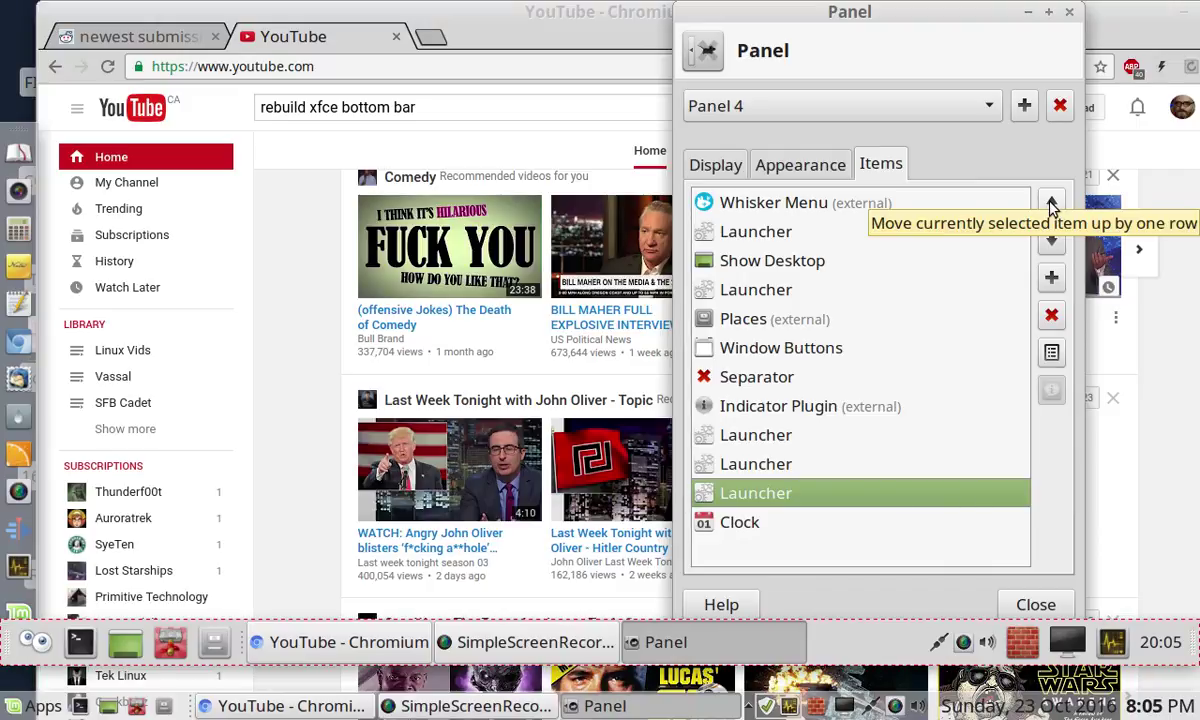
left_click(1051, 204)
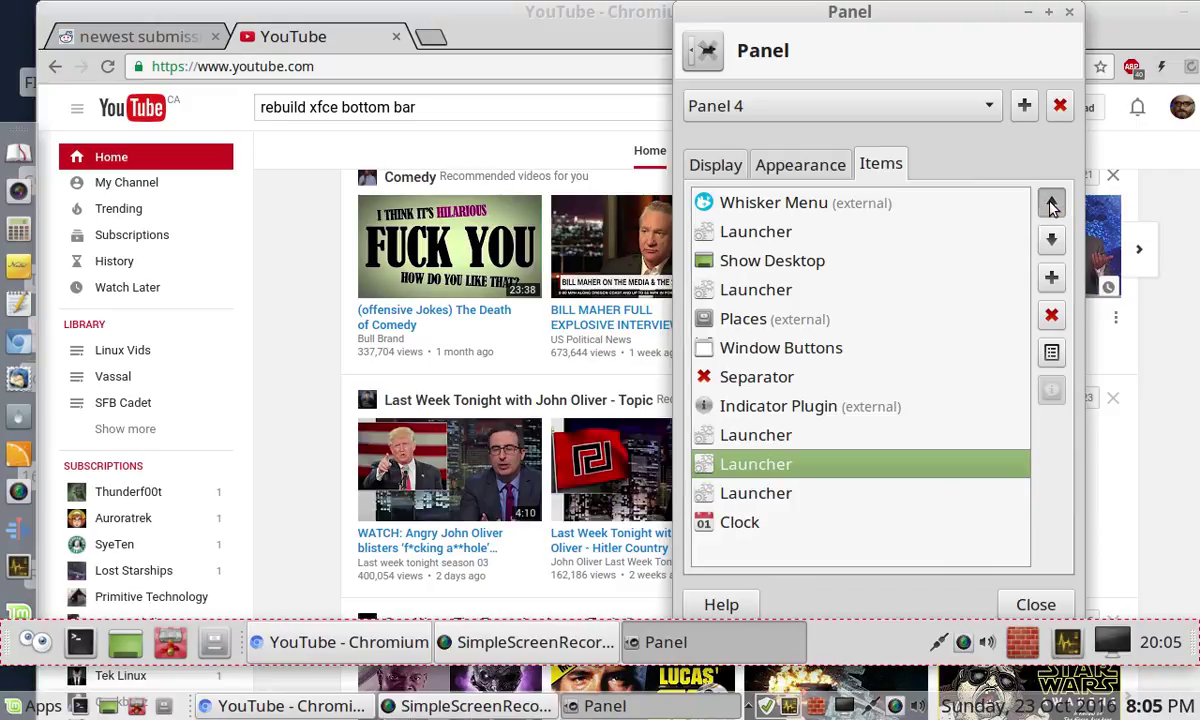
left_click(1051, 204)
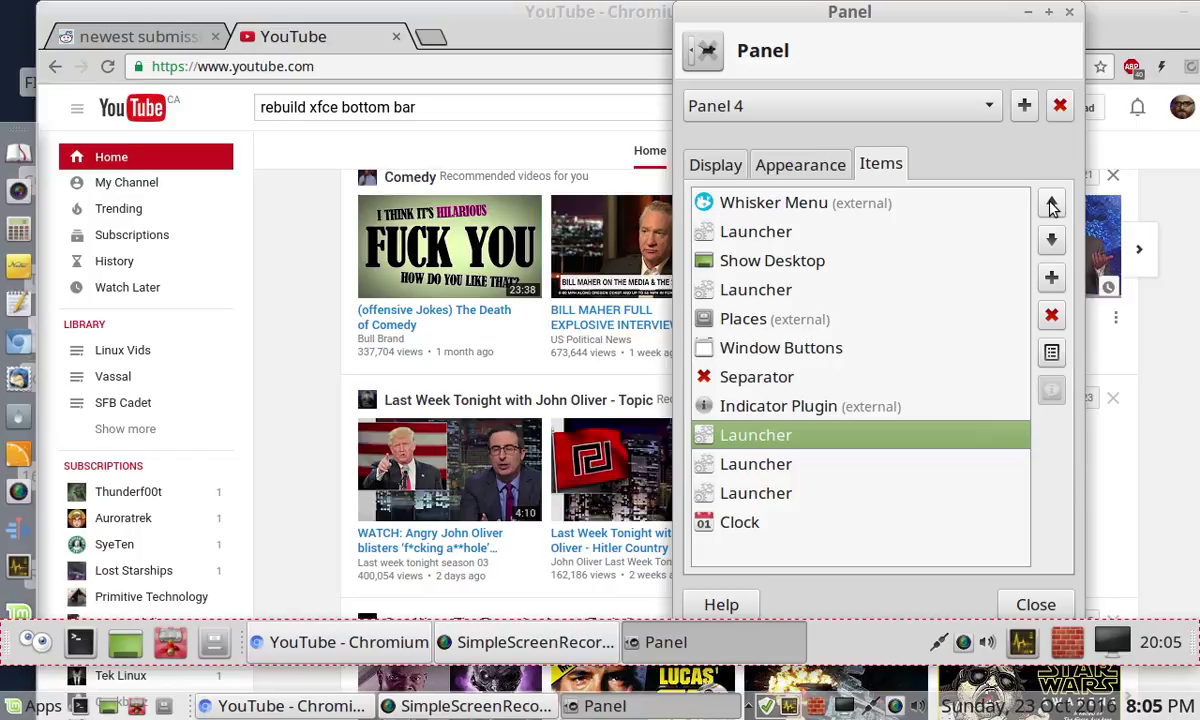
- Move Indicator Plugin down so it sits just before Clock
left_click(822, 405)
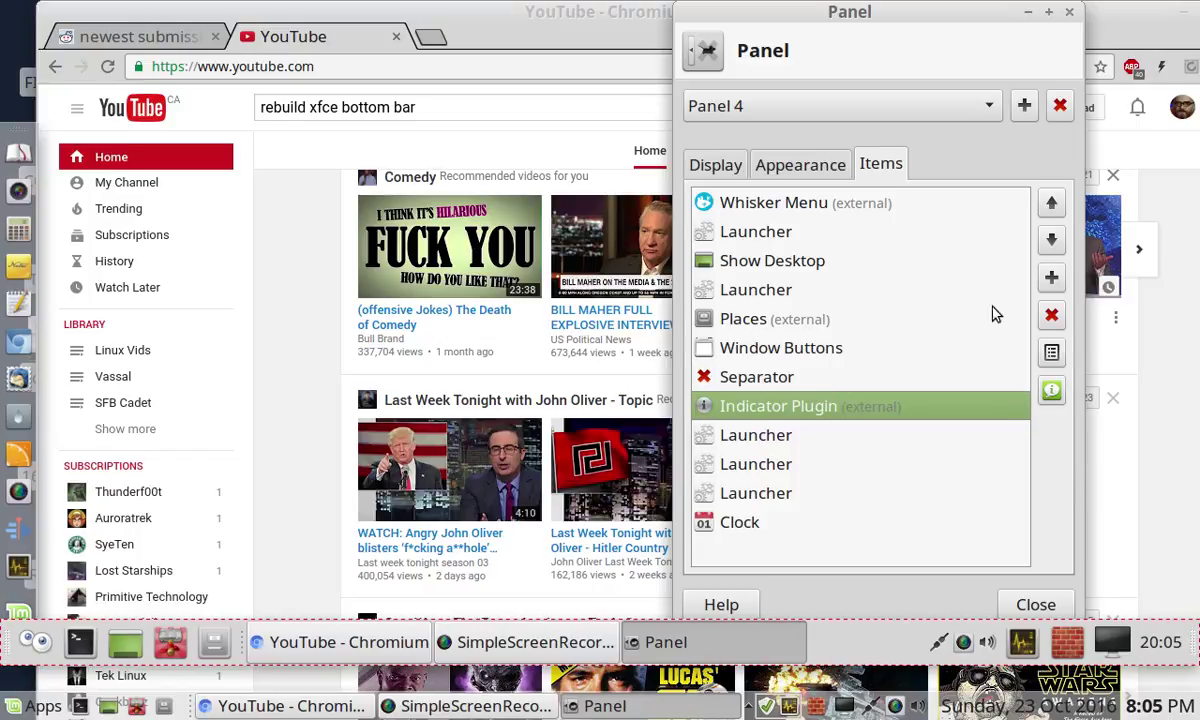
left_click(1051, 241)
left_click(1051, 241)
left_click(1051, 241)
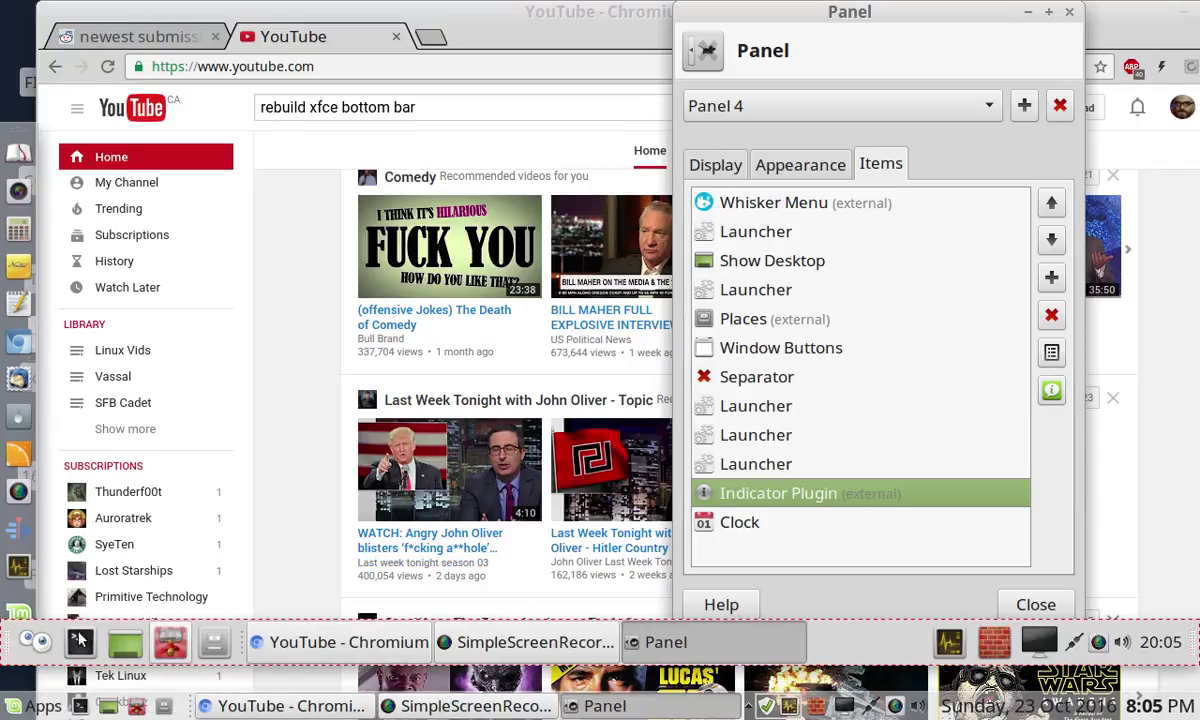
- Drag the Display tab's Row Size slider from 48 down to 32 pixels
left_click(770, 163)
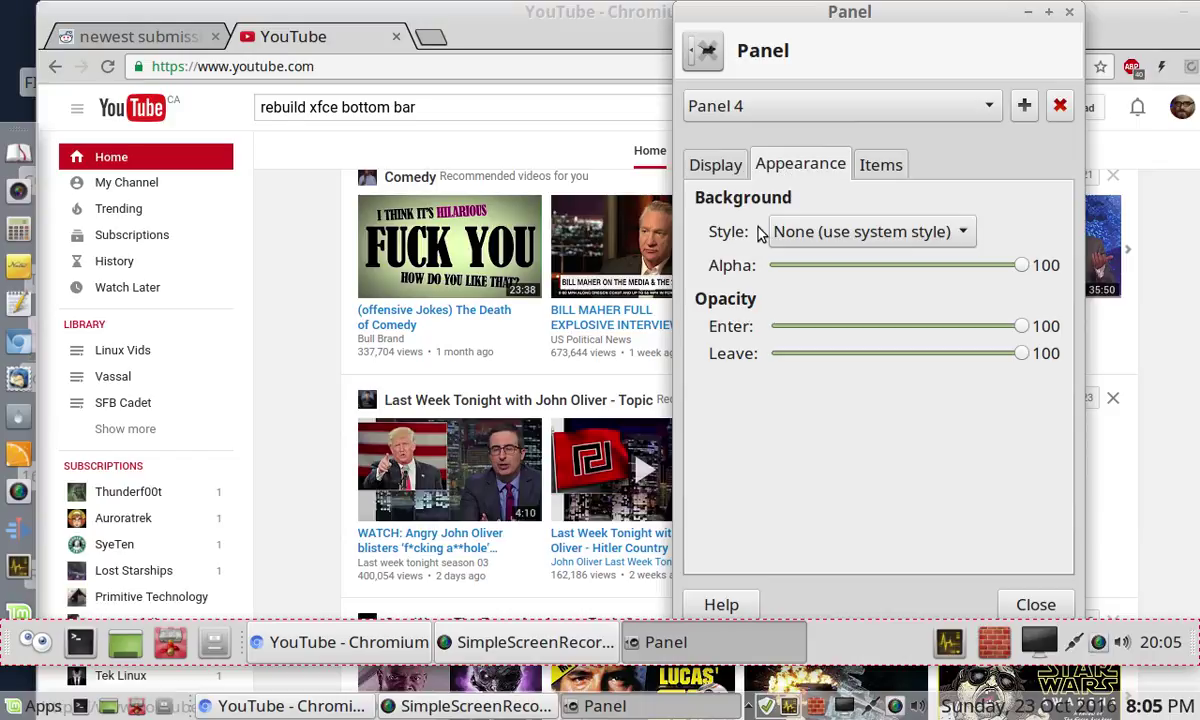
left_click(724, 168)
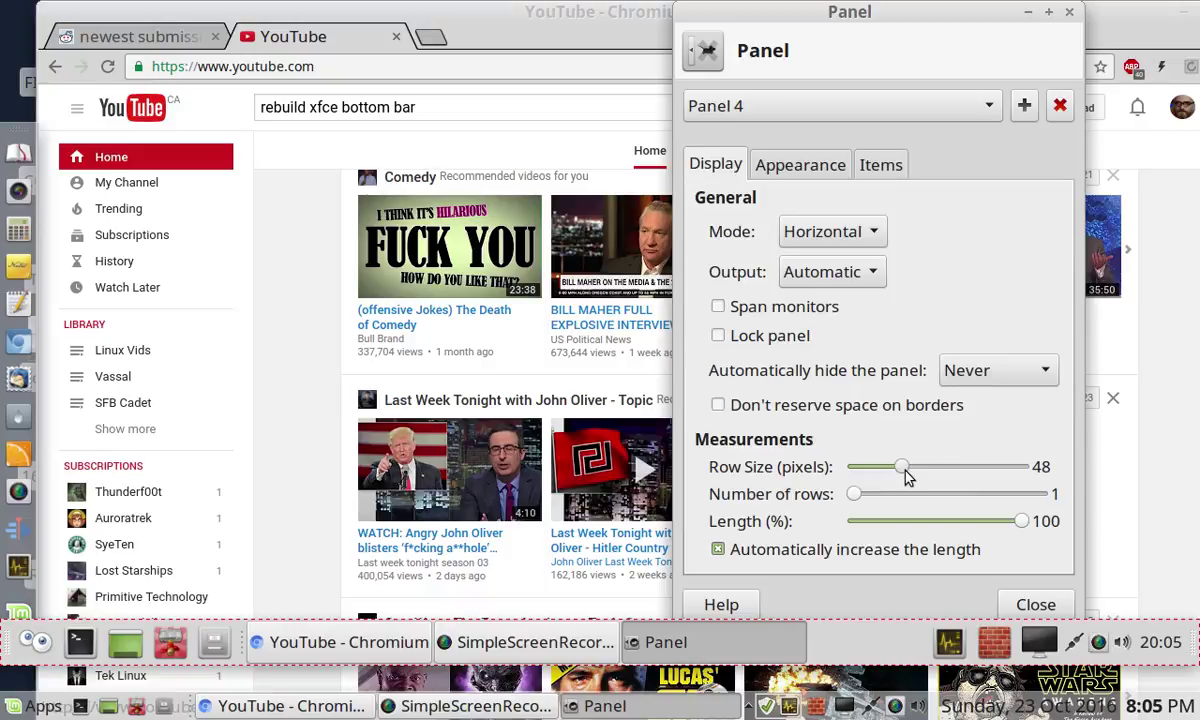
left_click_drag(905, 477, 883, 466)
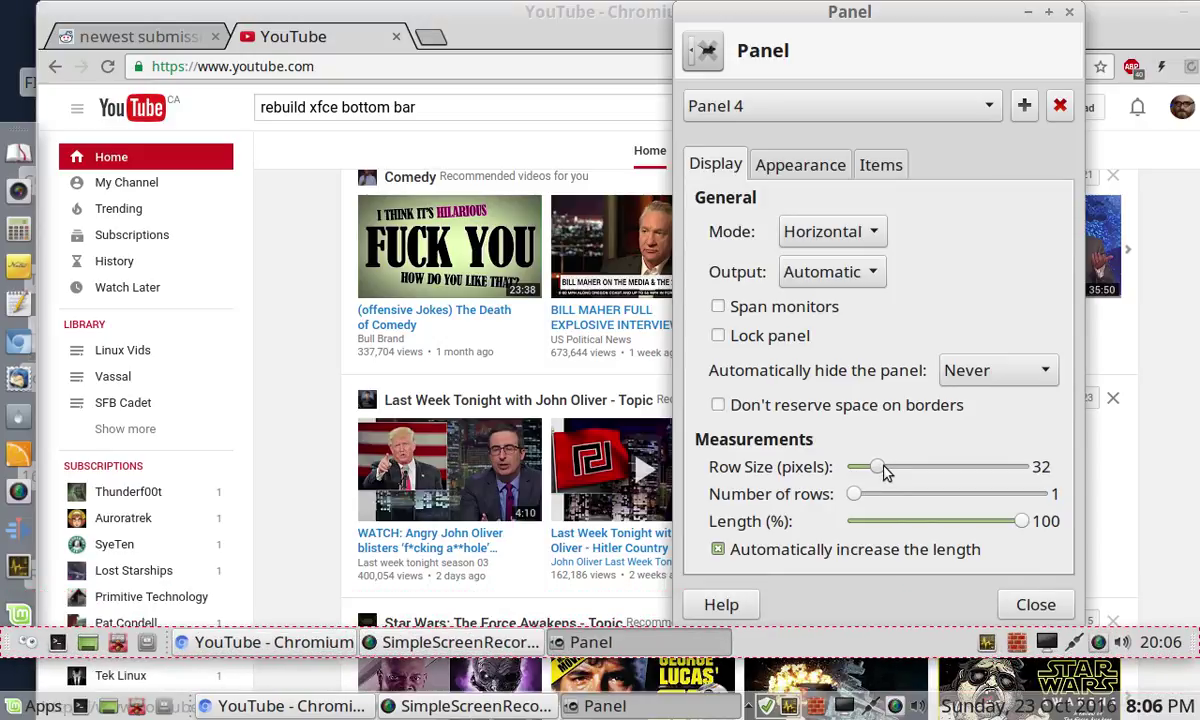